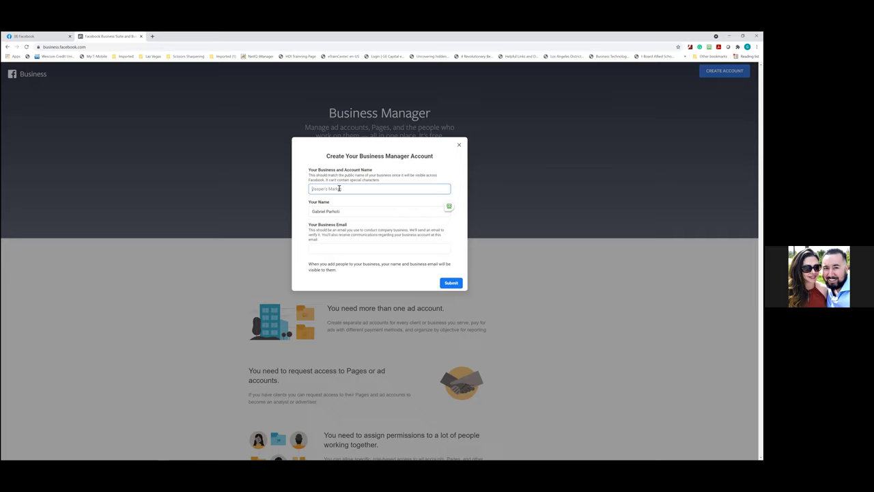
# Enter the realtor's business name and business email, then submit the new Business Manager account
pyautogui.write('Gabriel')
pyautogui.press('BackSpace')
pyautogui.press('BackSpace')
pyautogui.press('BackSpace')
pyautogui.press('BackSpace')
pyautogui.press('BackSpace')
pyautogui.click(316, 247)
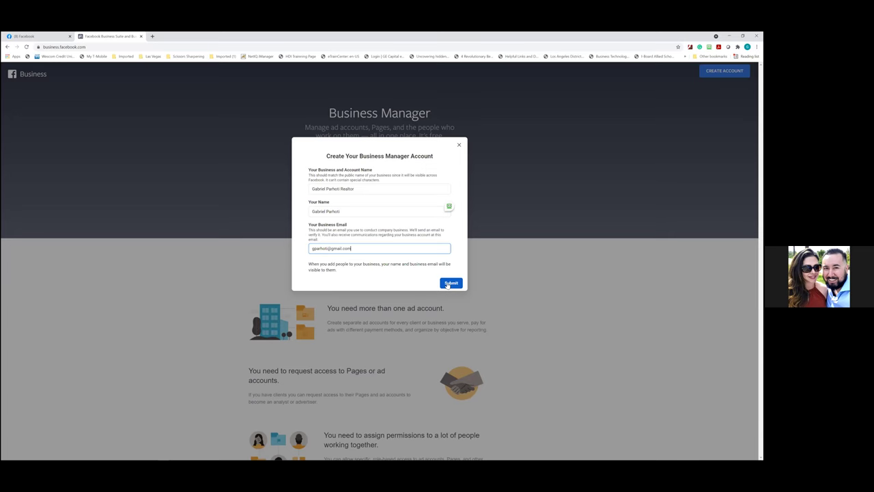
pyautogui.click(449, 283)
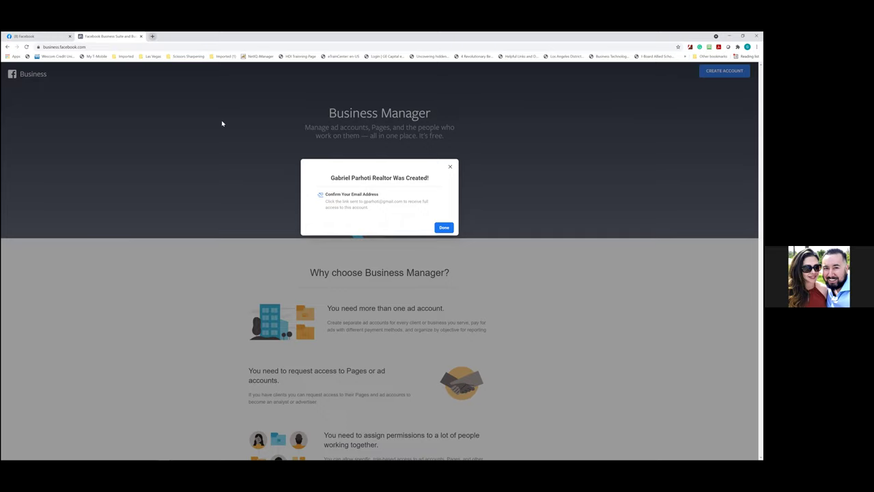
pyautogui.hotkey('ctrl', 't')
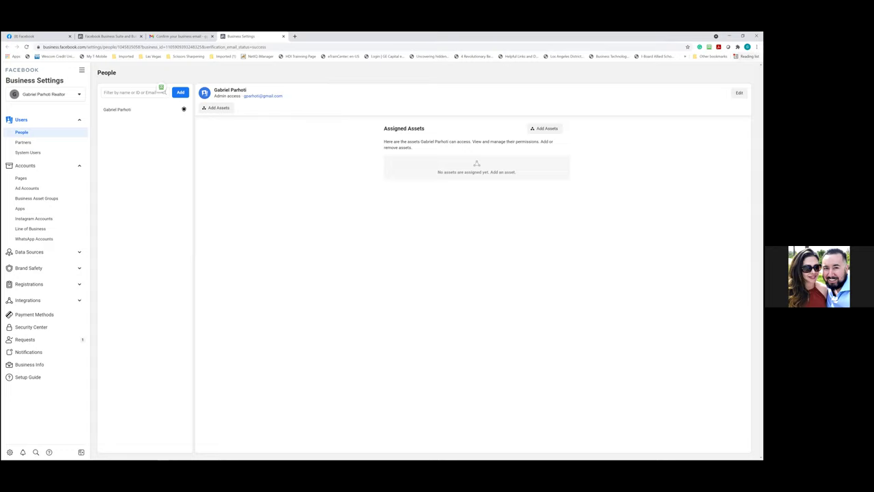
# Open Chrome's main menu from the Business Settings page
pyautogui.click(757, 46)
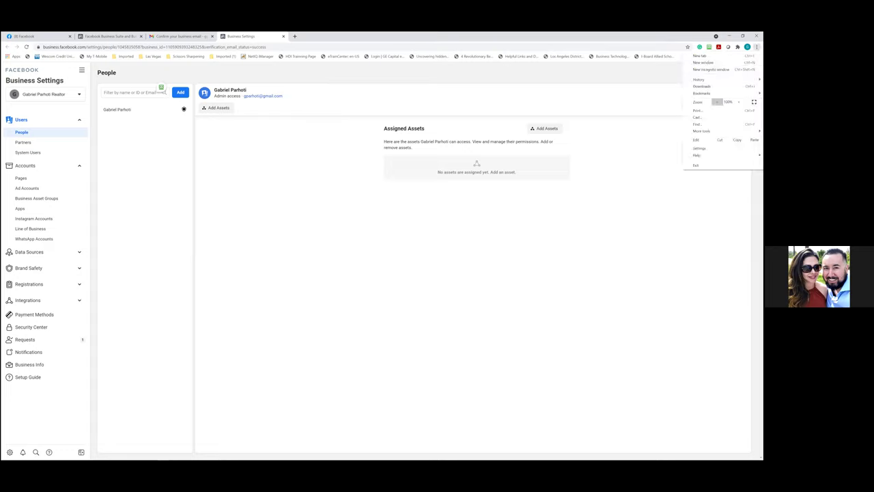
# Open the bookmark manager and collapse the Imported, Bookmarks bar and Other bookmarks folders
pyautogui.moveTo(704, 93)
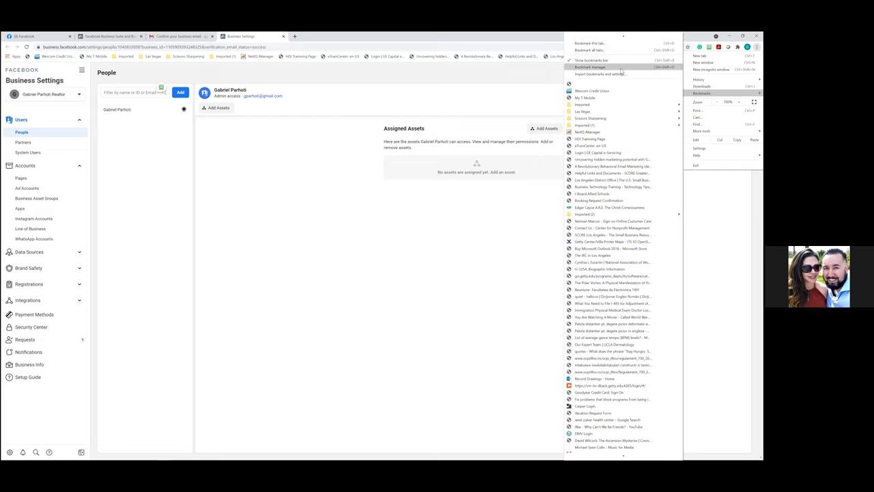
pyautogui.hotkey('ctrl', 'shift', 'o')
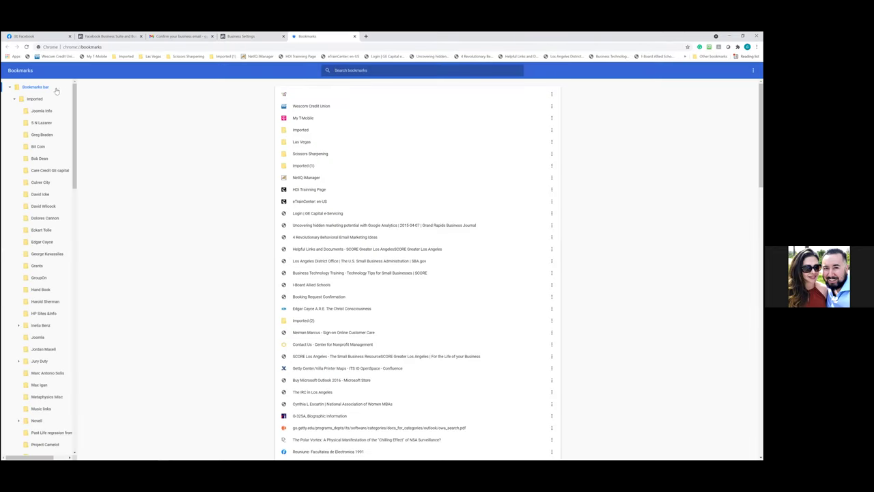
pyautogui.click(13, 99)
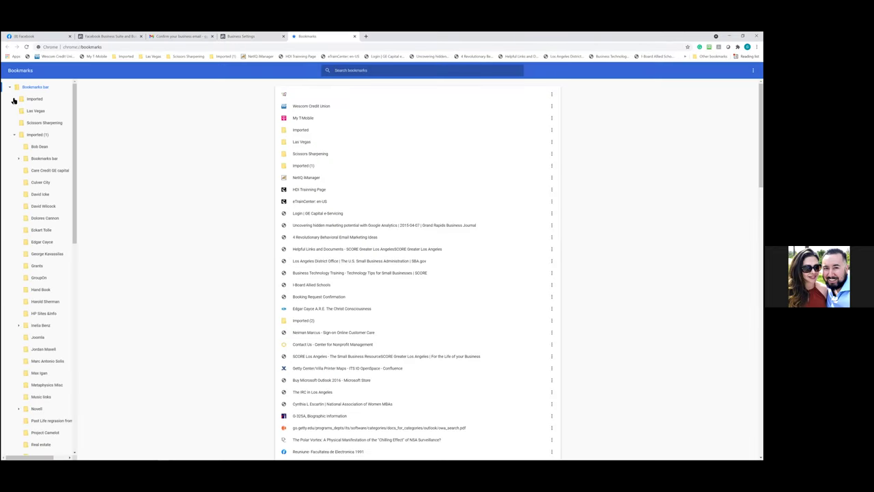
pyautogui.click(10, 86)
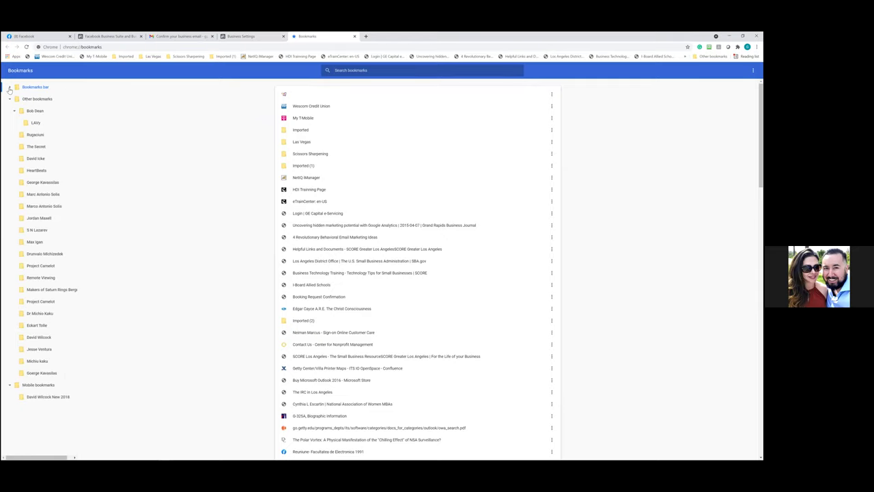
pyautogui.click(10, 99)
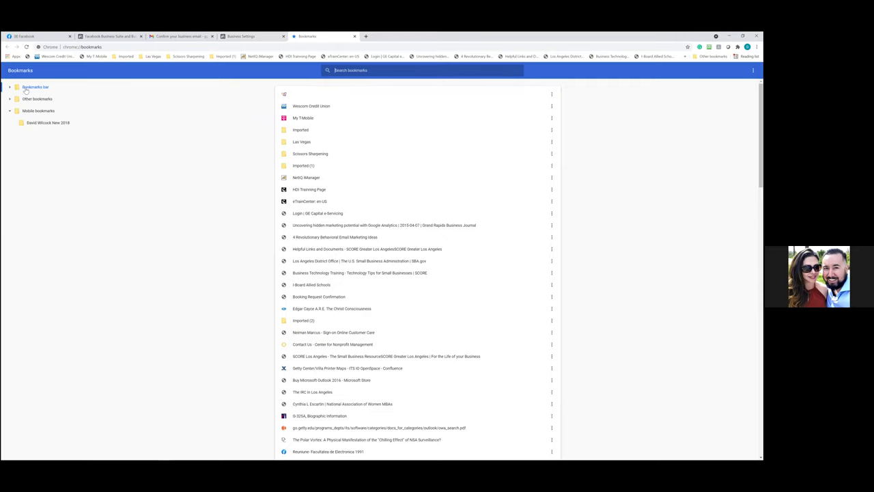
# Add a new 'Business Manager' folder under the Bookmarks bar
pyautogui.rightClick(26, 89)
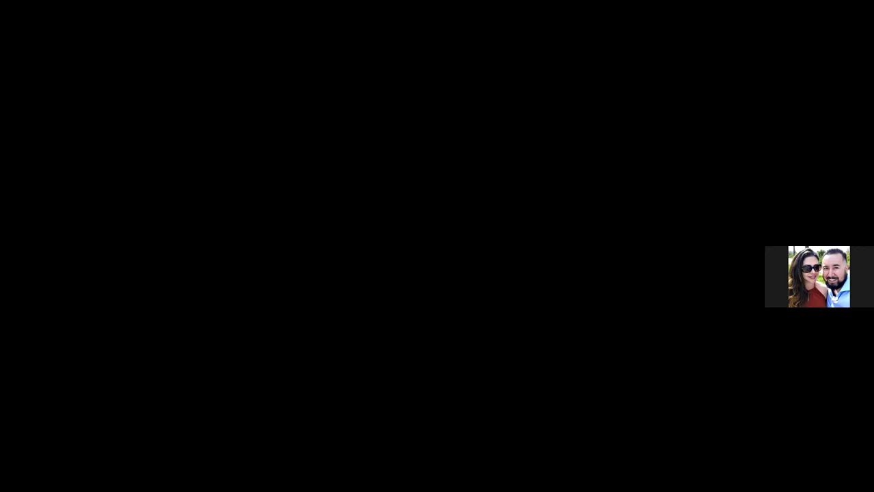
pyautogui.write('ess Manager')
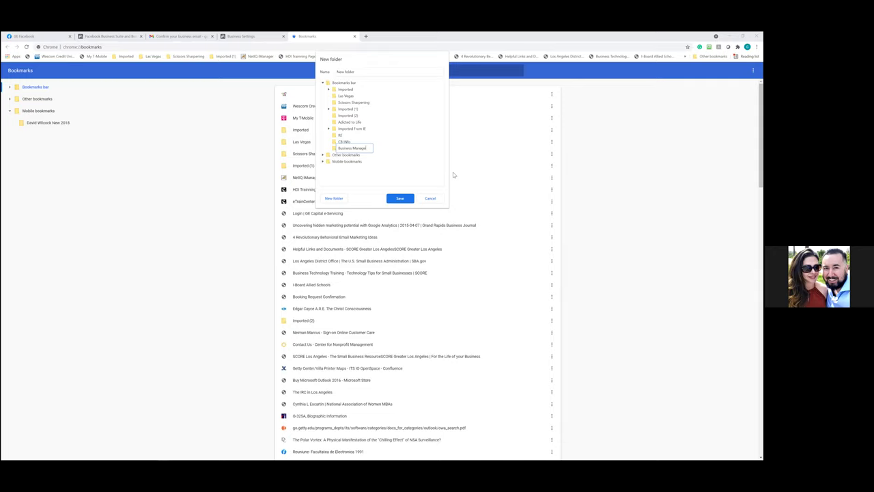
pyautogui.click(398, 201)
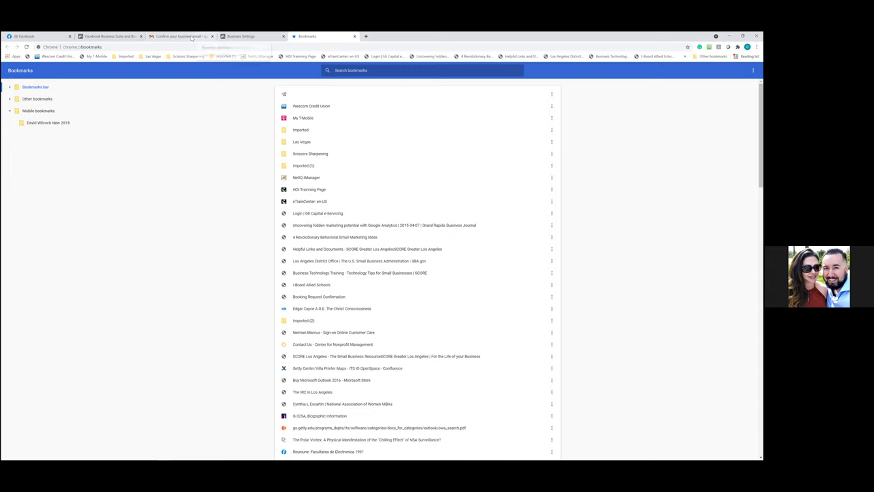
# Close the signup, email confirmation and bookmark manager tabs
pyautogui.click(109, 36)
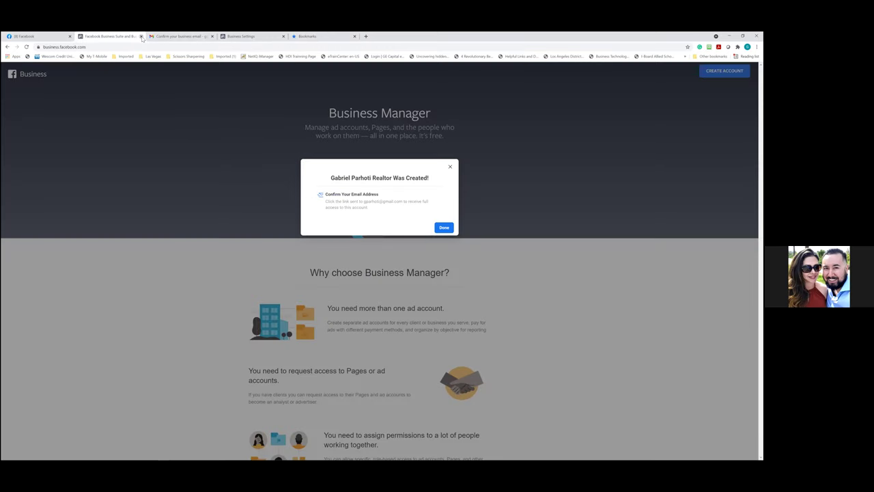
pyautogui.click(141, 36)
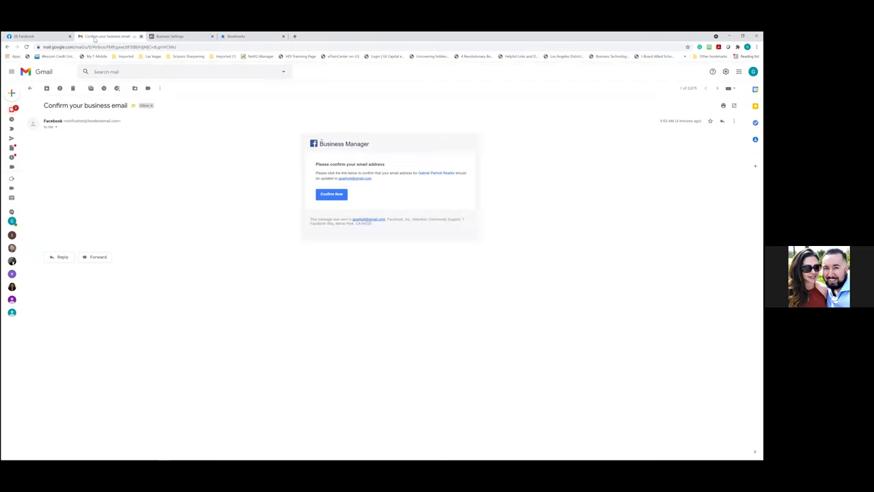
pyautogui.click(140, 36)
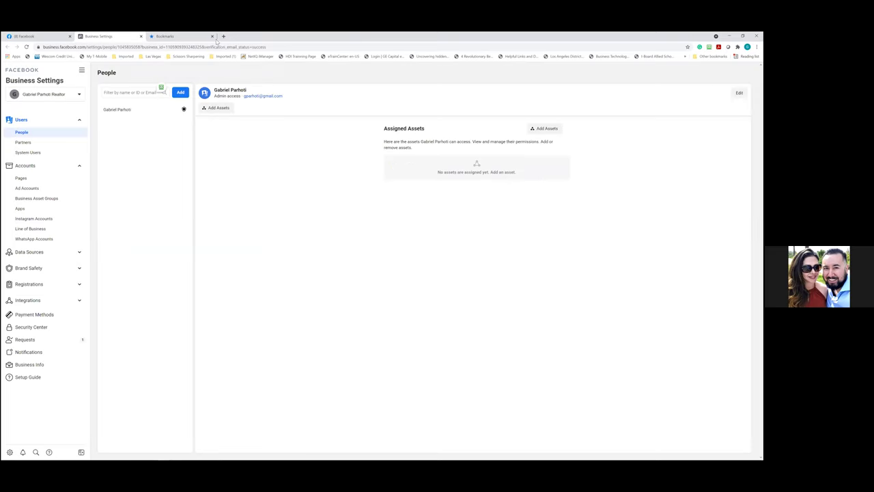
pyautogui.click(212, 36)
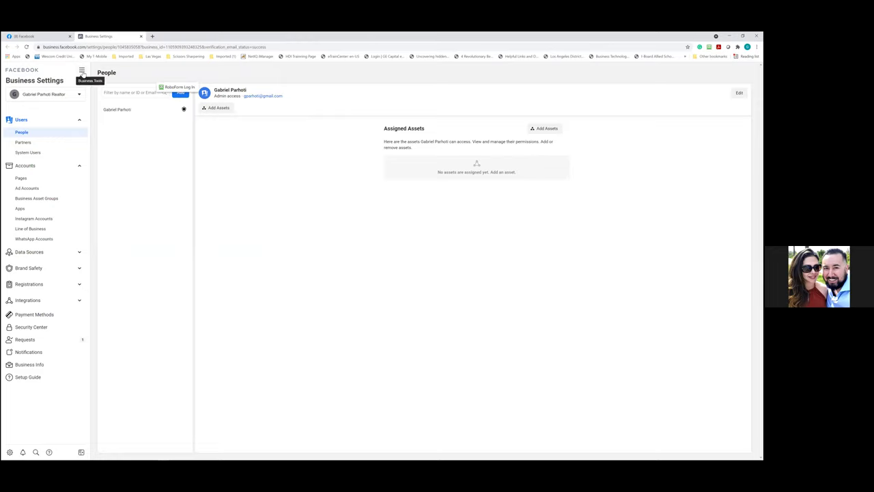
# Bookmark the Business Settings page into the Business Manager folder
pyautogui.click(757, 47)
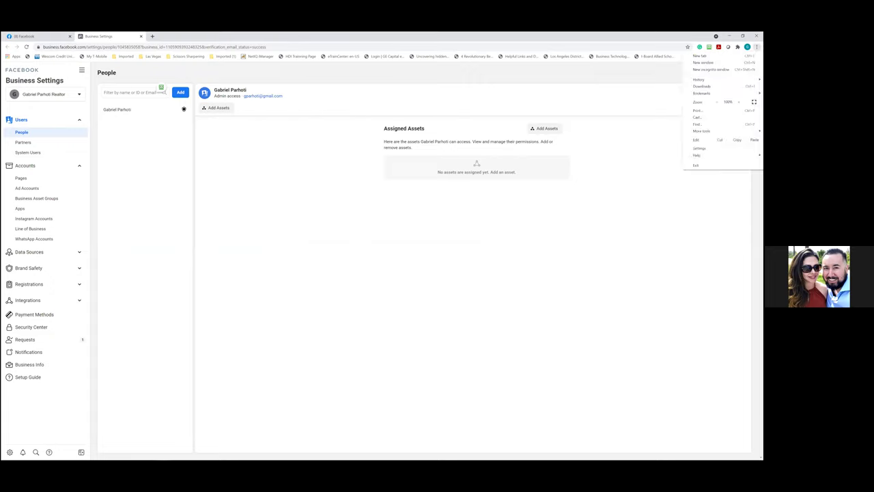
pyautogui.click(597, 239)
pyautogui.click(688, 46)
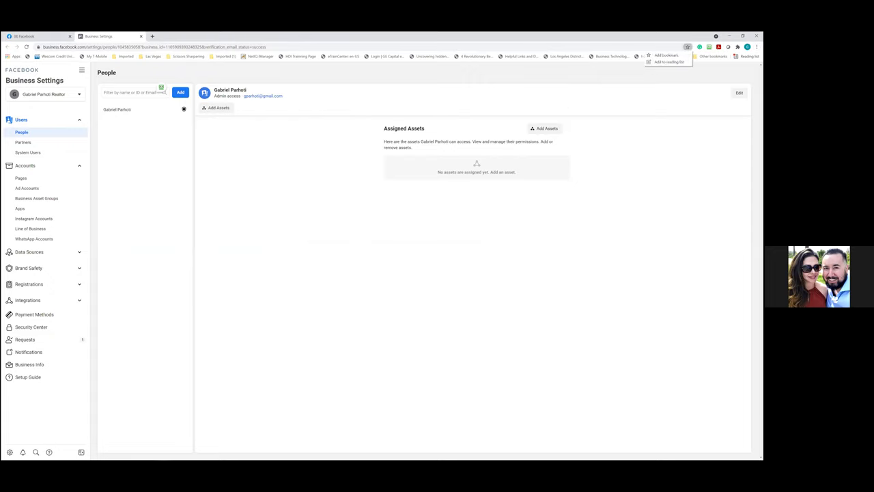
pyautogui.click(666, 54)
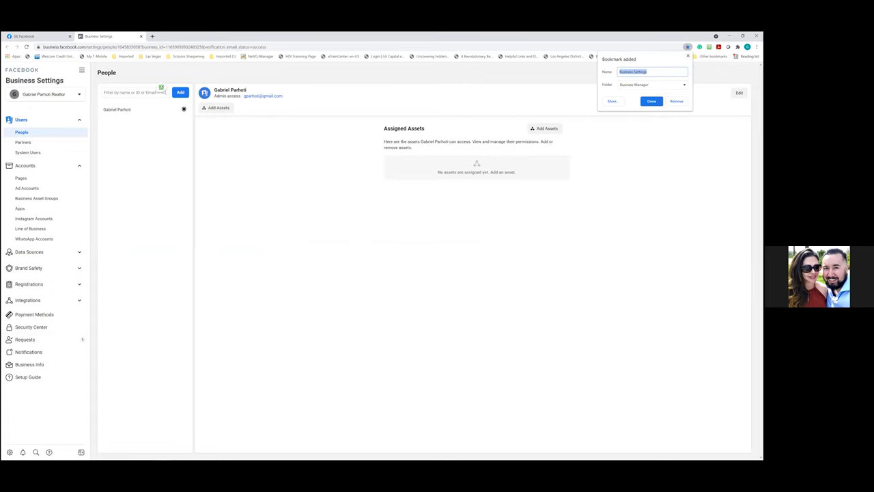
pyautogui.click(652, 85)
pyautogui.click(635, 85)
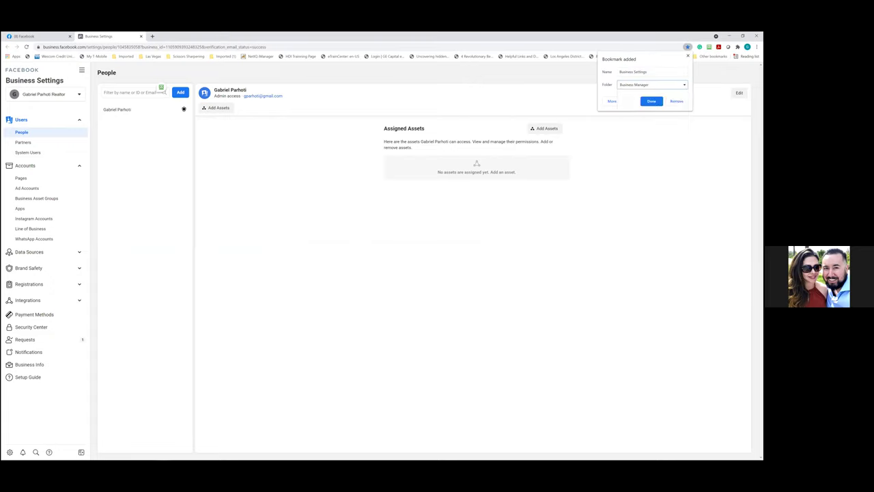
pyautogui.click(653, 102)
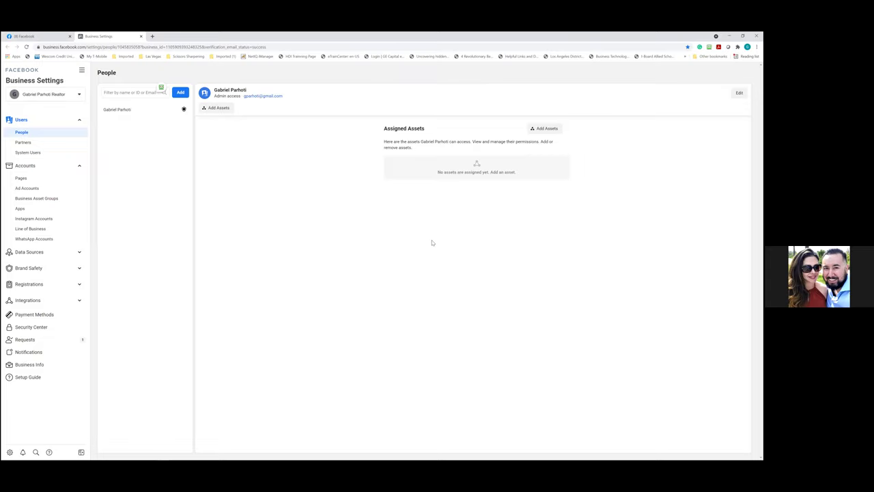
pyautogui.click(31, 181)
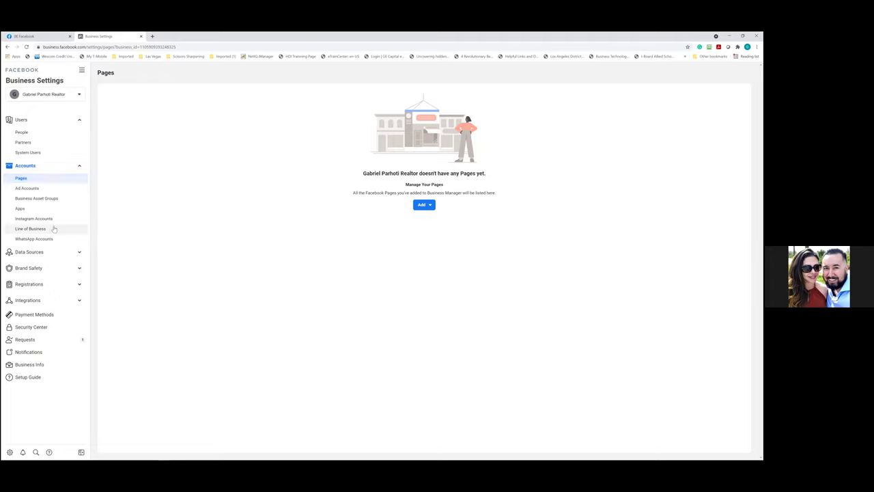
# From the Pages section's Add options, choose to create a new Page
pyautogui.click(423, 207)
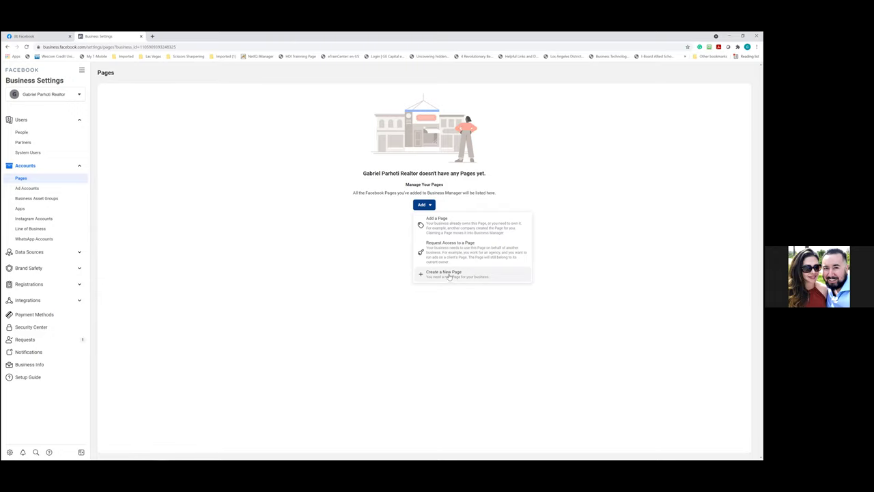
pyautogui.click(450, 274)
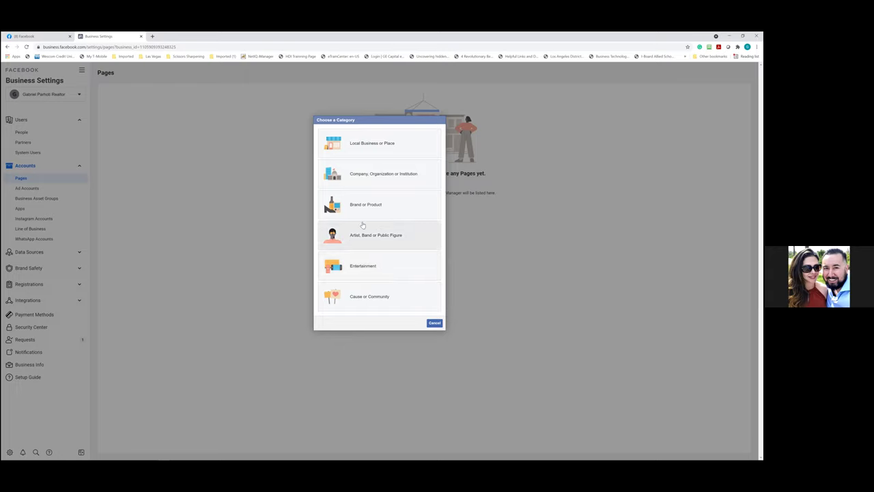
# Pick the Local Business or Place category, then return to the Facebook news feed
pyautogui.click(372, 153)
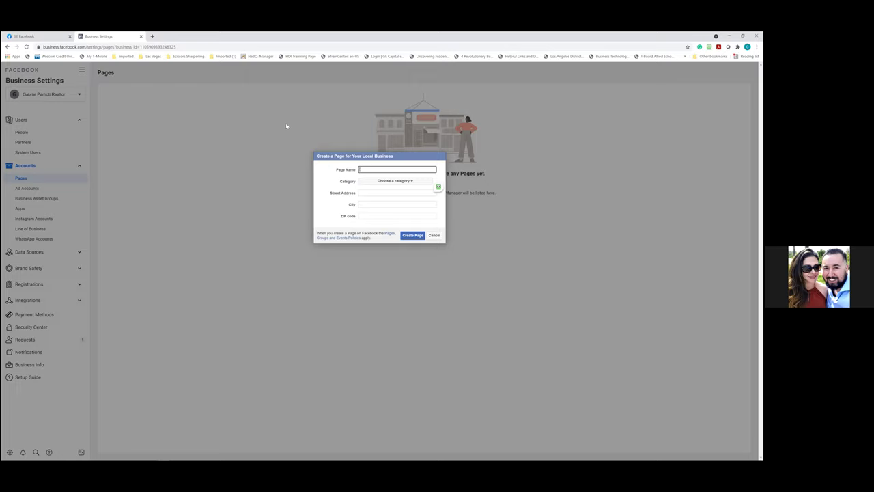
pyautogui.click(60, 39)
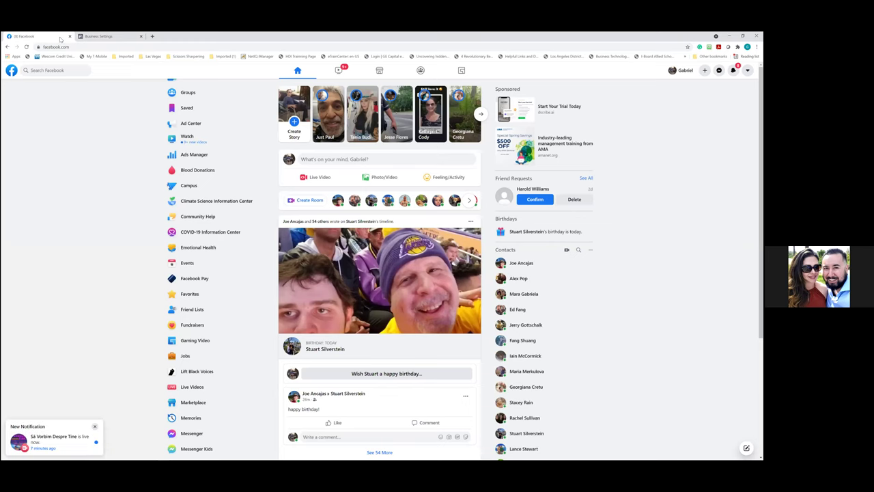
# Search Facebook for the marketer's name, filter to People, and open the first matching profile
pyautogui.click(54, 70)
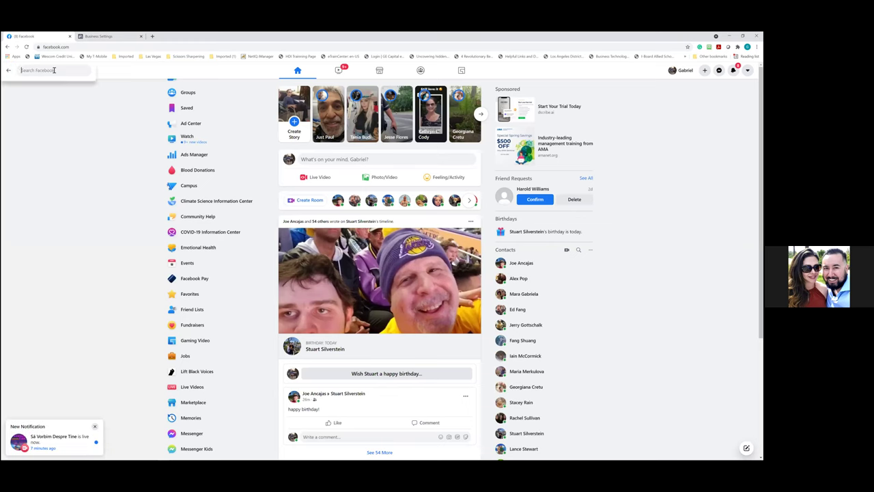
pyautogui.press('Return')
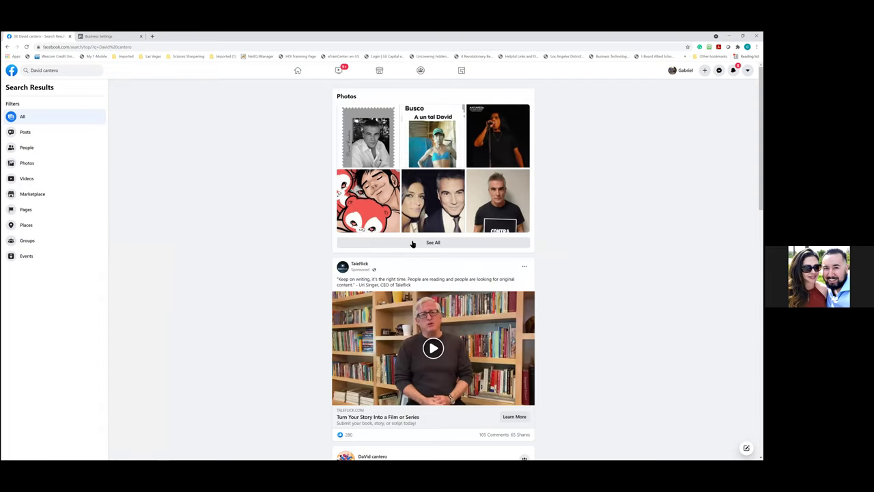
pyautogui.click(35, 151)
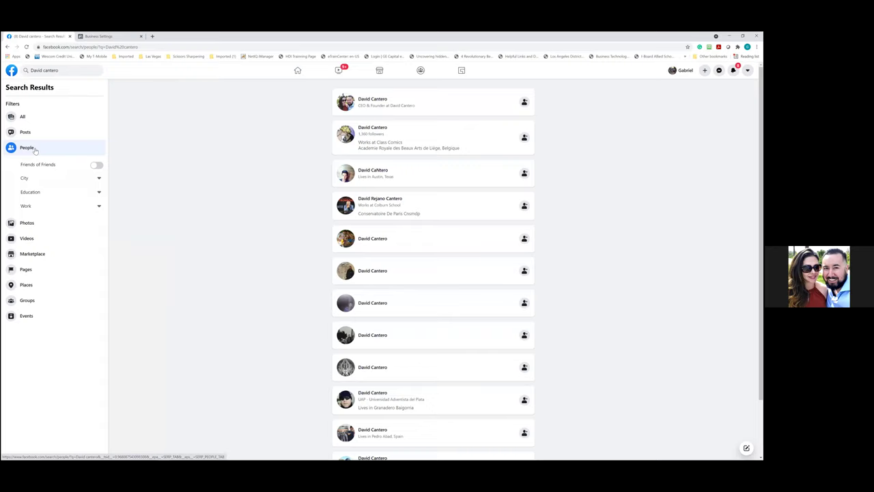
pyautogui.click(381, 102)
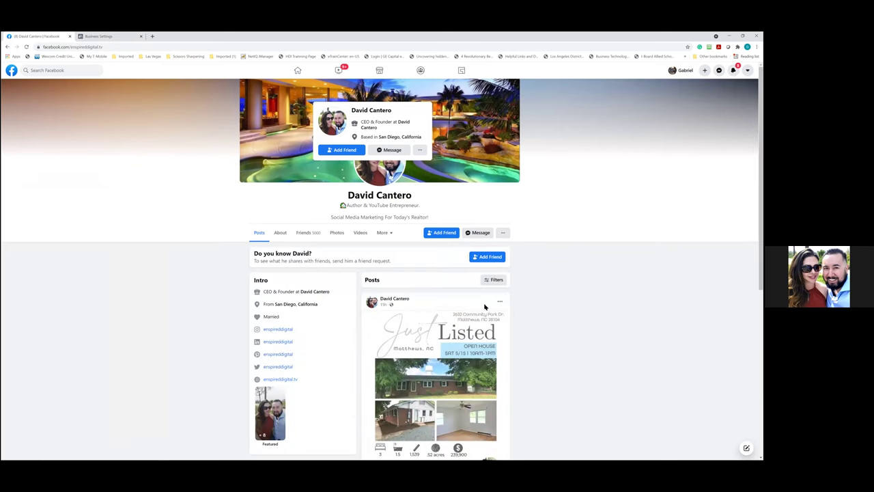
# Browse the person's profile and picture, then go to his linked business Page
pyautogui.scroll(-2, 470, 313)
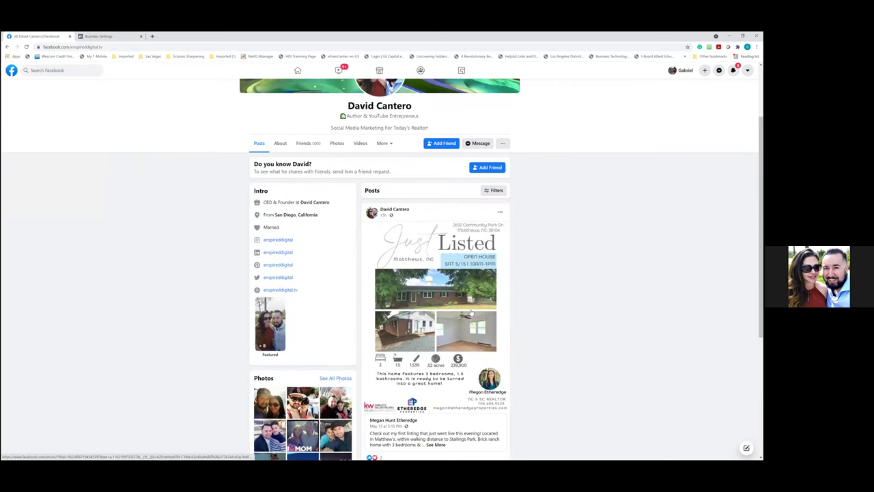
pyautogui.scroll(1, 470, 312)
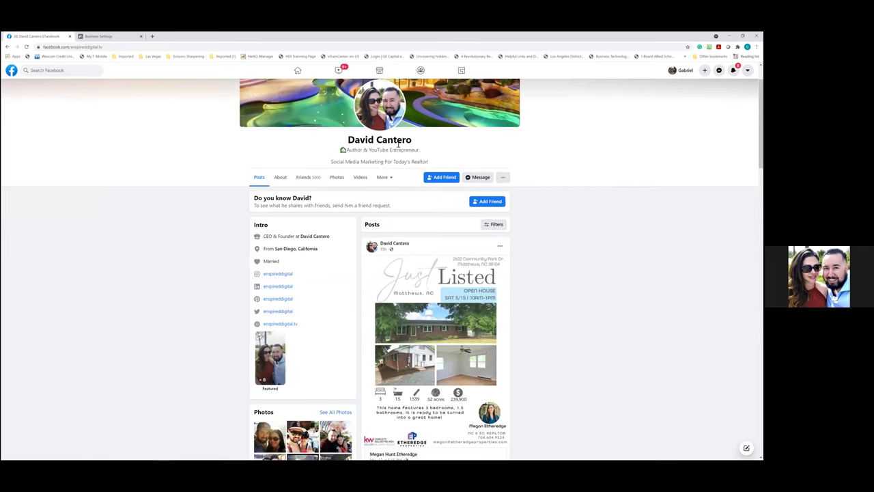
pyautogui.scroll(2, 375, 193)
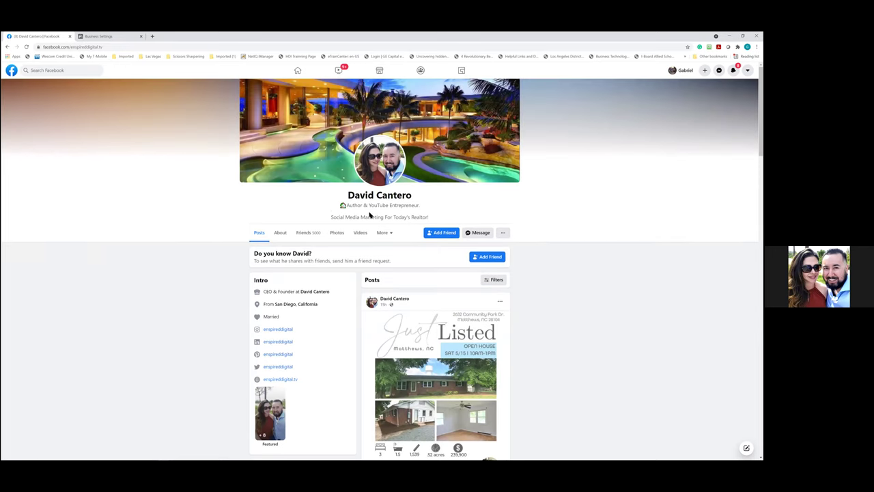
pyautogui.click(376, 176)
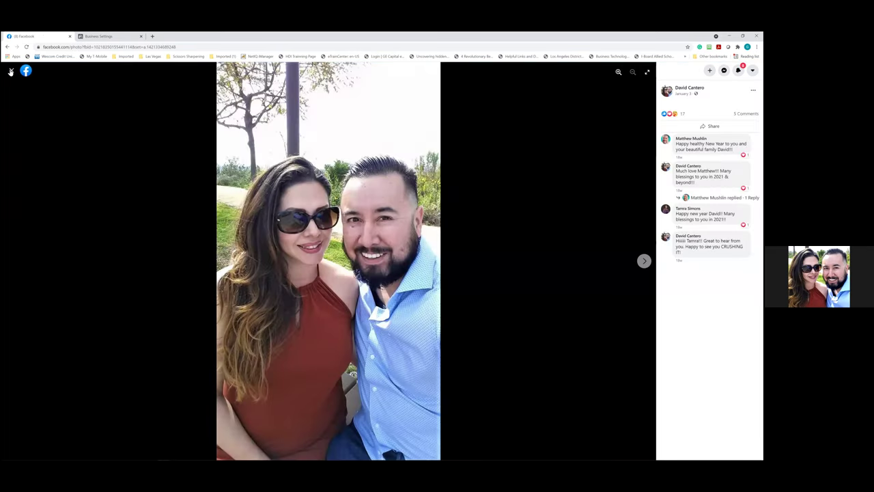
pyautogui.click(10, 71)
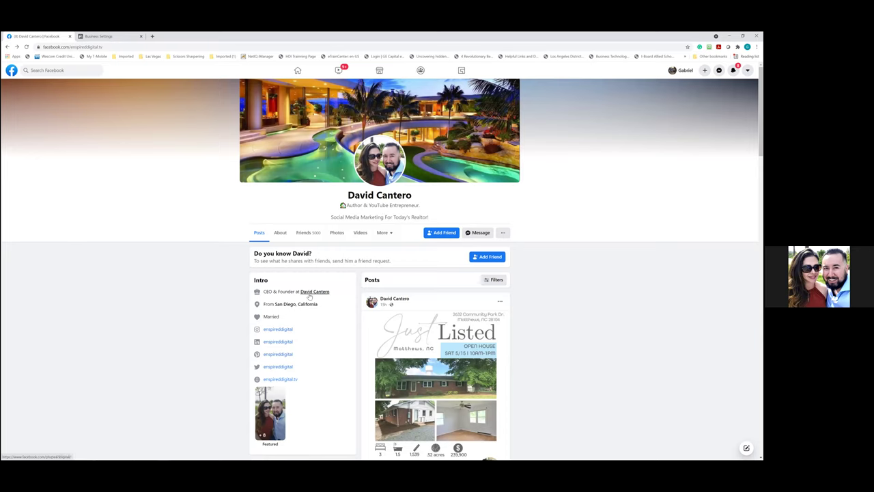
pyautogui.moveTo(309, 295)
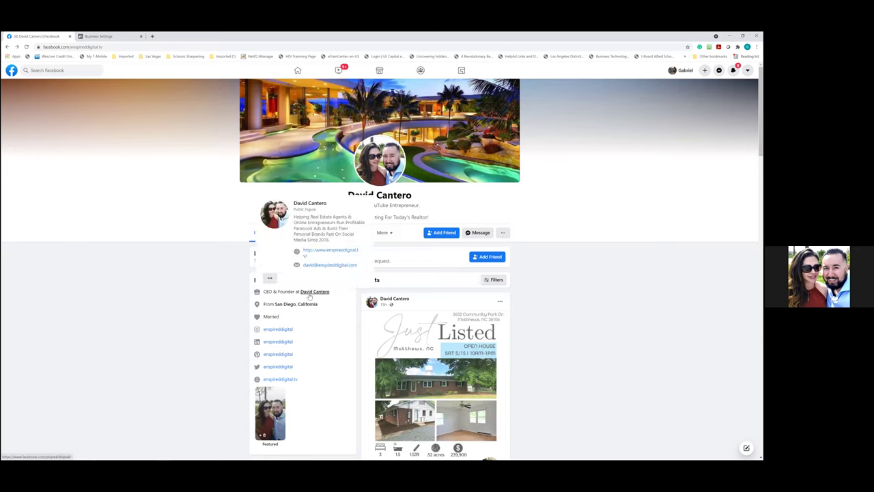
pyautogui.click(310, 294)
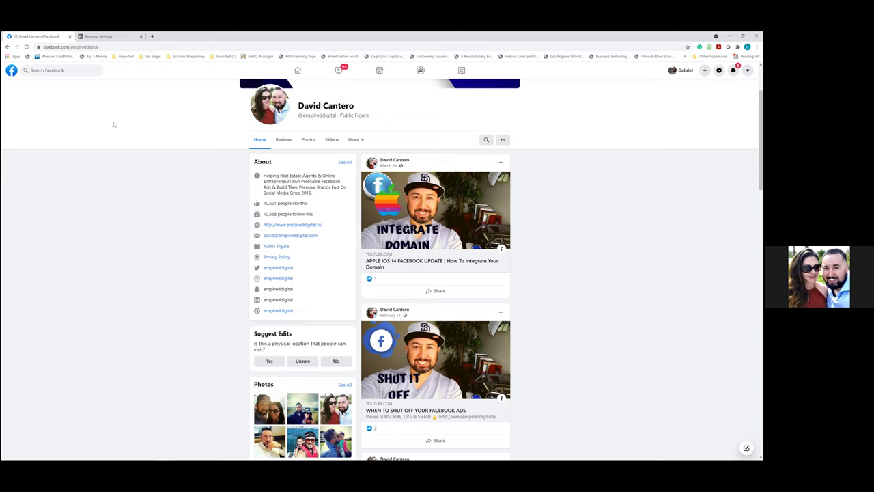
# Select the business Page's web address and minimize Chrome to the desktop
pyautogui.click(104, 47)
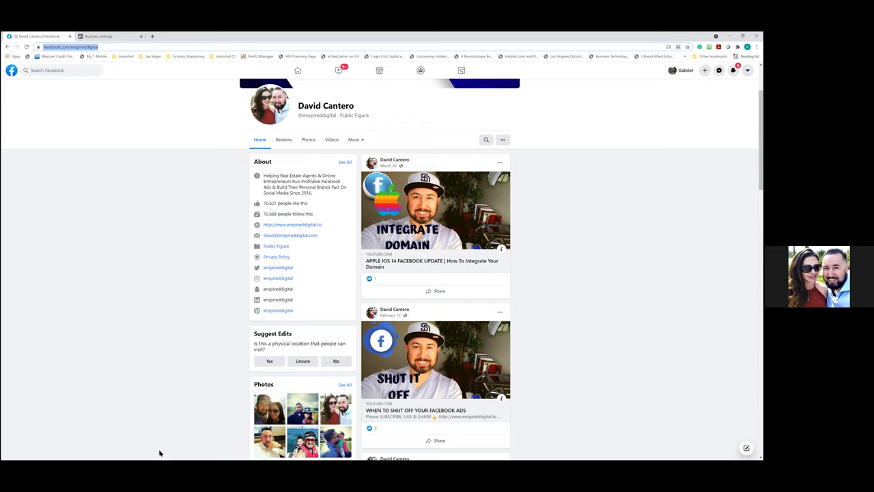
pyautogui.moveTo(177, 453)
pyautogui.press('super+d')
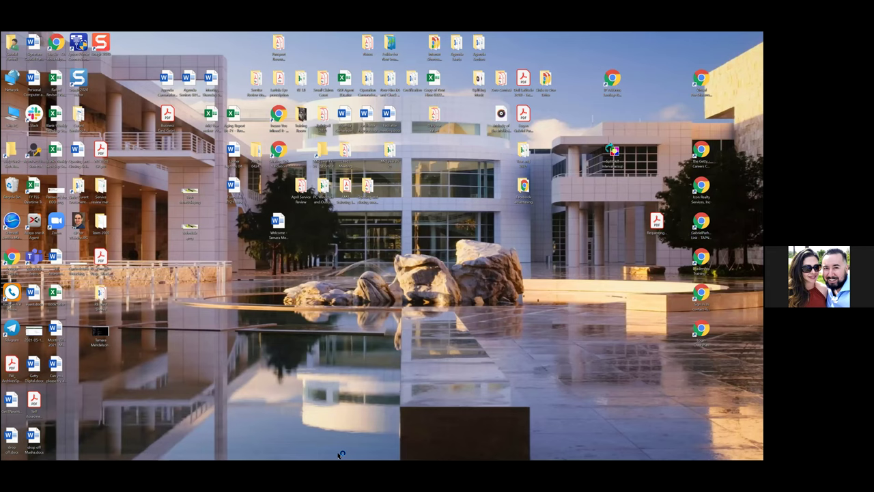
# Restore Chrome and capture the top-left region showing the Page's web address with Snagit
pyautogui.moveTo(256, 454)
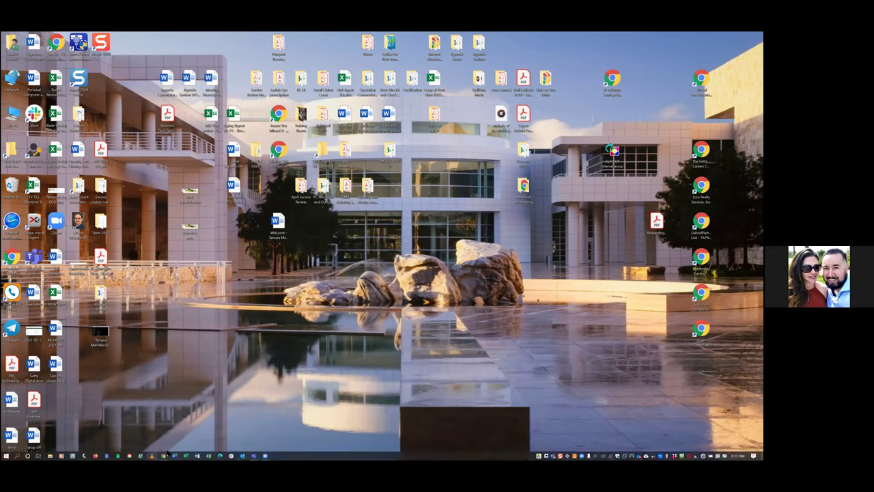
pyautogui.click(163, 455)
pyautogui.click(254, 455)
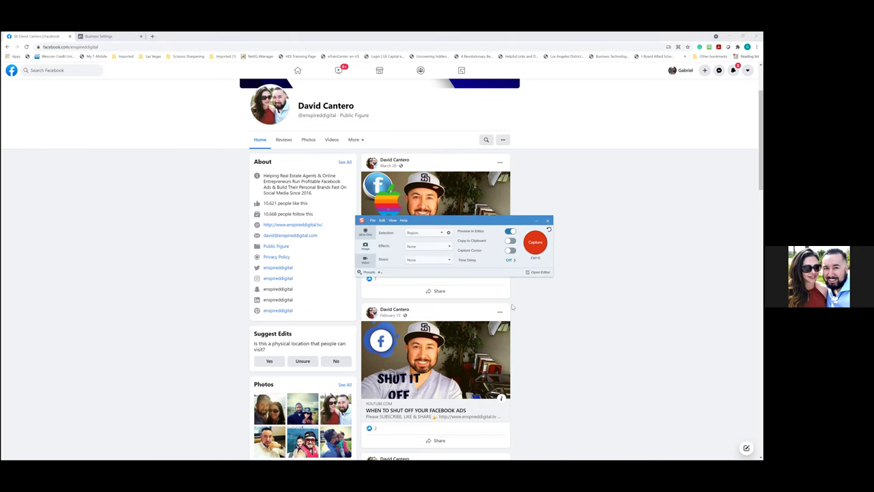
pyautogui.click(538, 284)
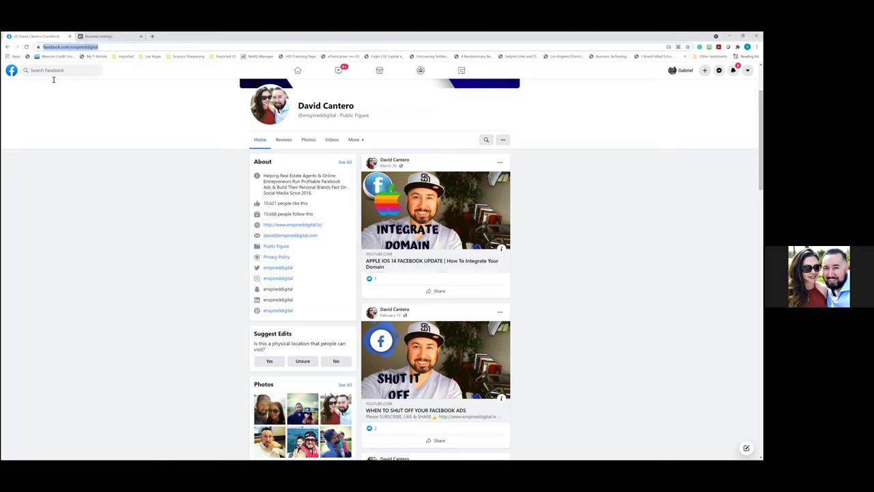
pyautogui.press('Print')
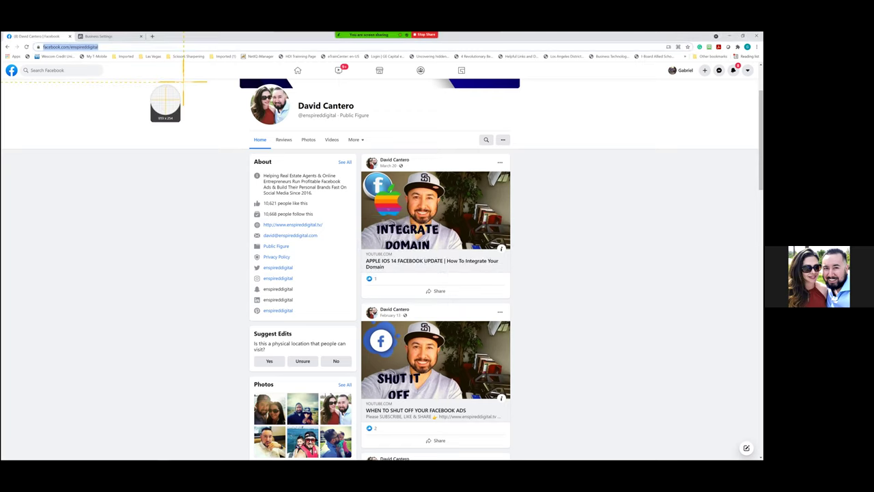
pyautogui.press('Escape')
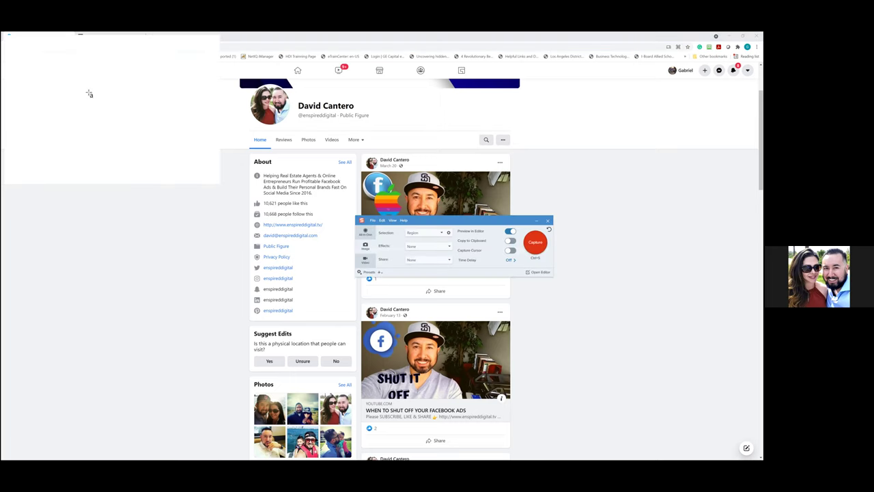
# Save the capture as a PNG on the Desktop and close the Snagit editor
pyautogui.click(9, 38)
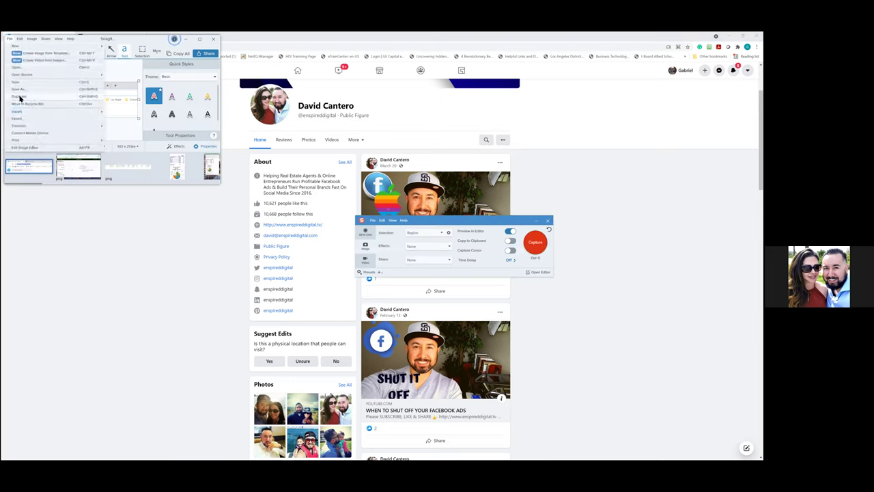
pyautogui.click(143, 99)
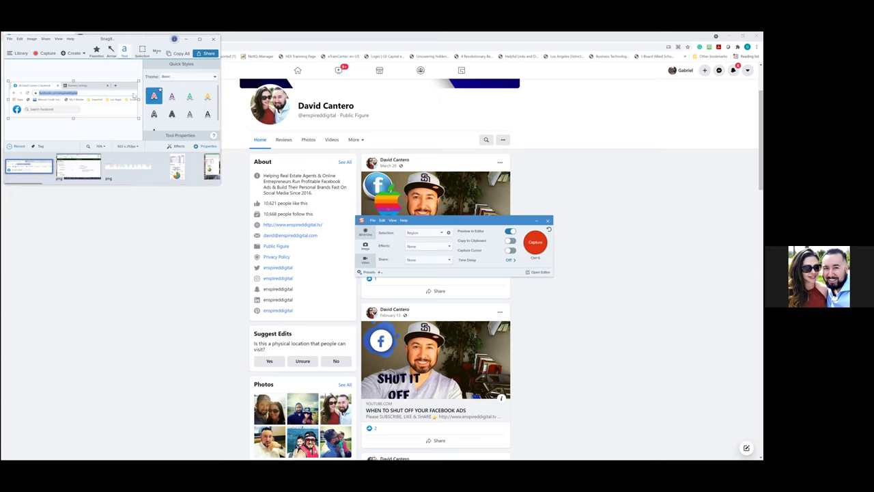
pyautogui.hotkey('ctrl', 's')
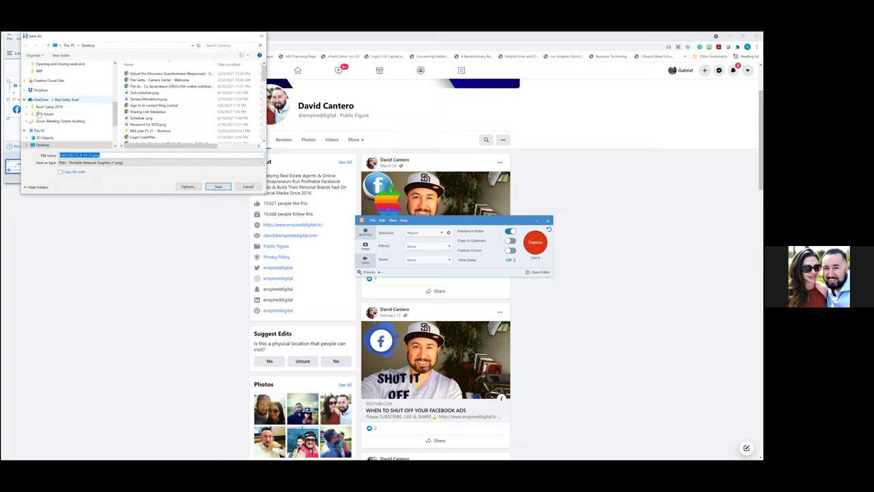
pyautogui.scroll(2, 45, 89)
pyautogui.click(44, 71)
pyautogui.click(218, 187)
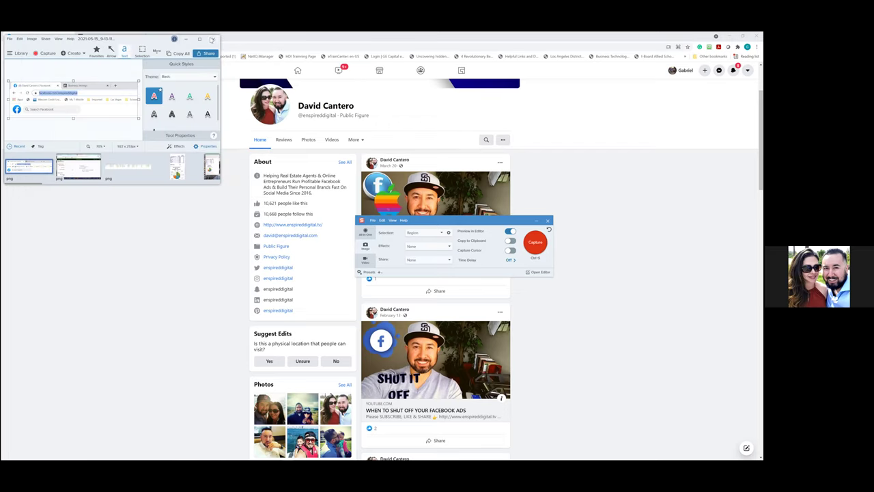
pyautogui.click(212, 39)
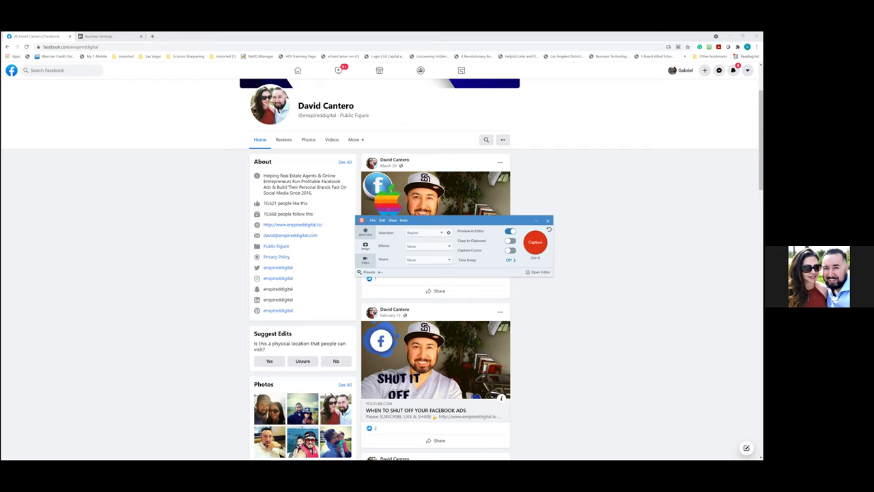
pyautogui.click(536, 221)
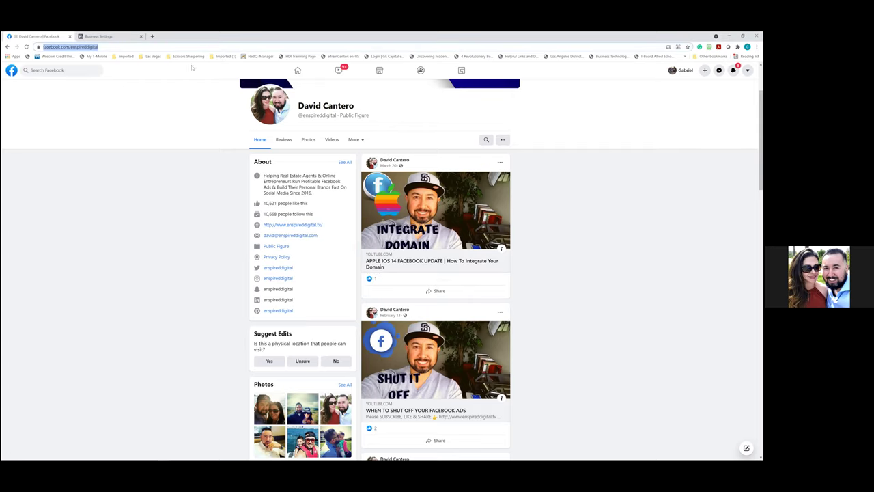
pyautogui.hotkey('ctrl', 'Tab')
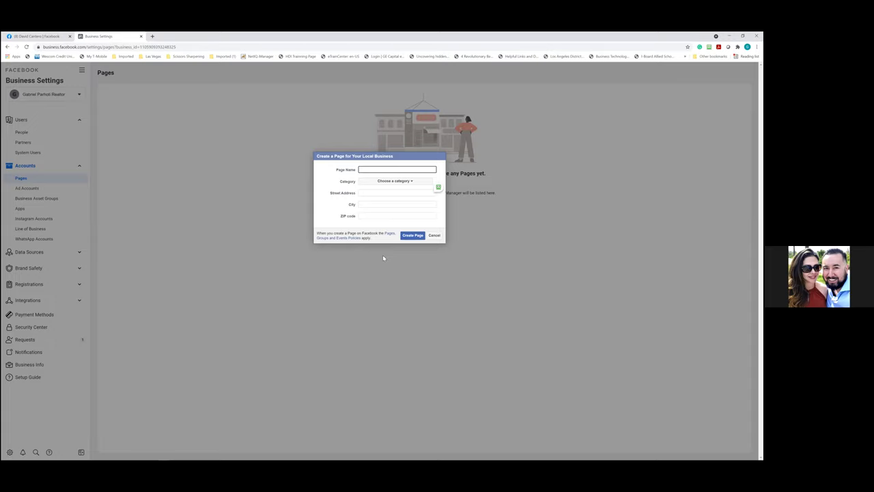
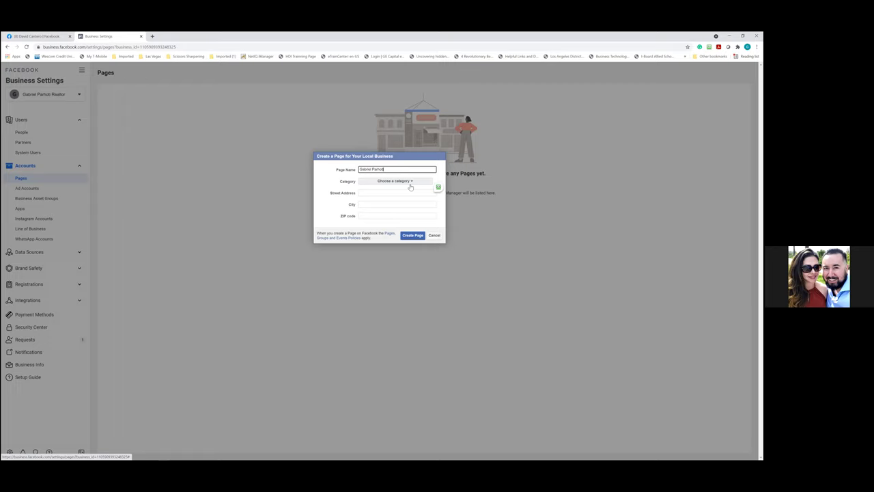
# Name the new Page after the realtor, set its category to Real Estate, enter the street address, and create it
pyautogui.click(409, 183)
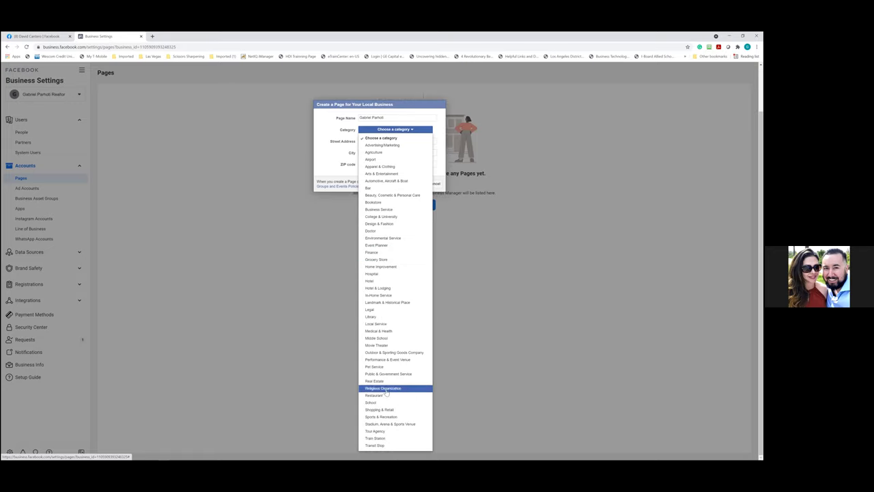
pyautogui.click(386, 380)
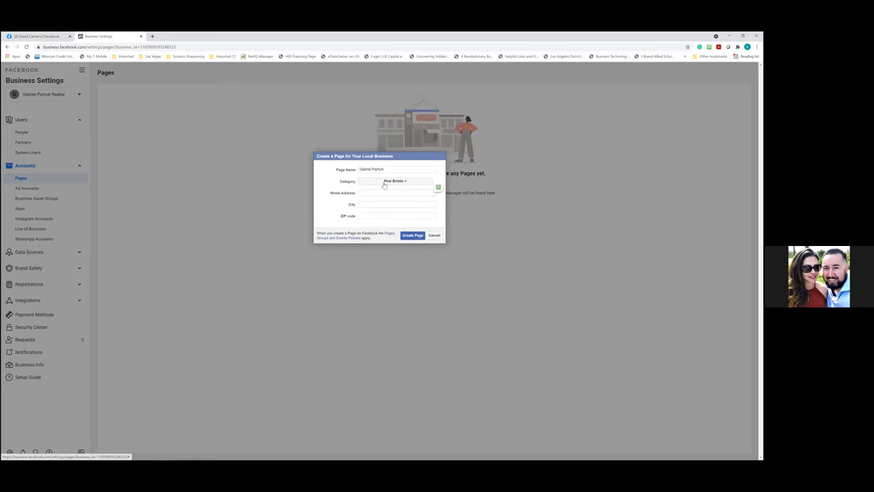
pyautogui.click(406, 182)
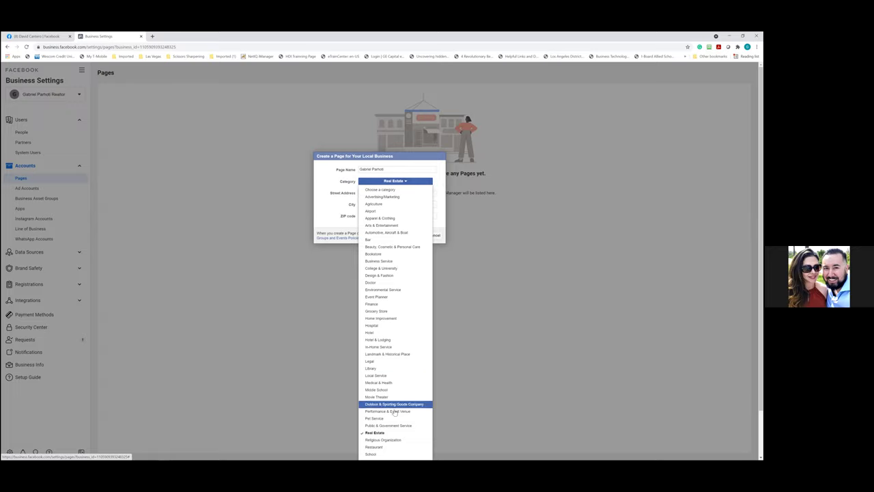
pyautogui.click(403, 432)
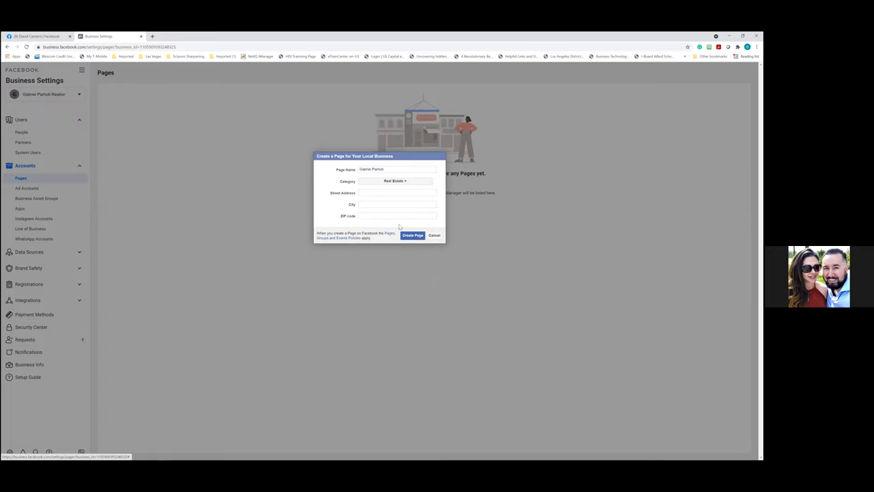
pyautogui.click(395, 194)
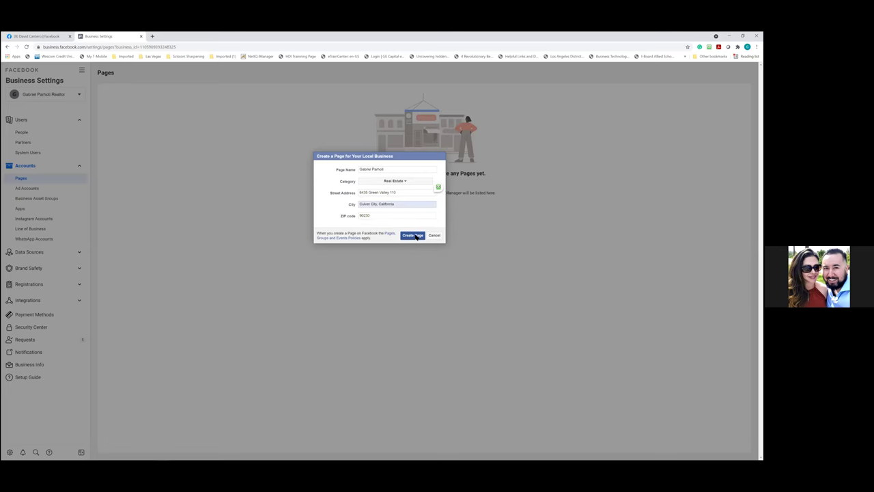
pyautogui.click(414, 236)
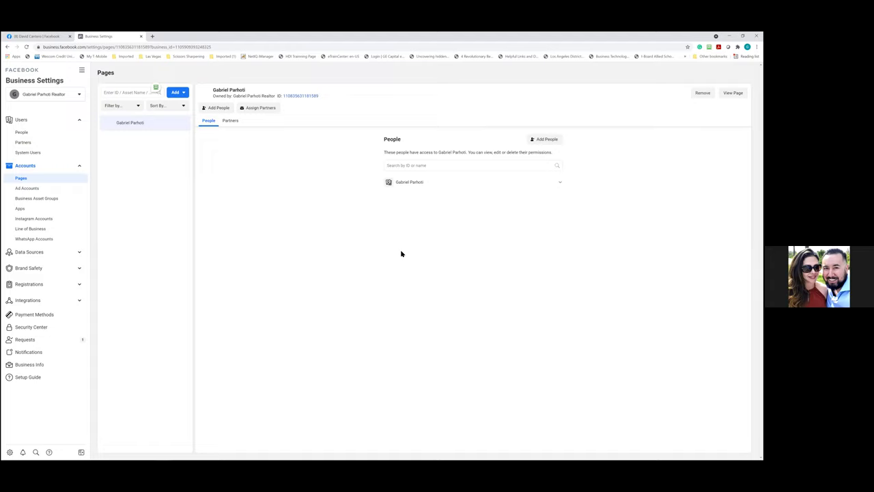
# Select the new Page's ID, open the Page in a new tab, then load the reference personal profile
pyautogui.moveTo(319, 97); pyautogui.dragTo(279, 97)
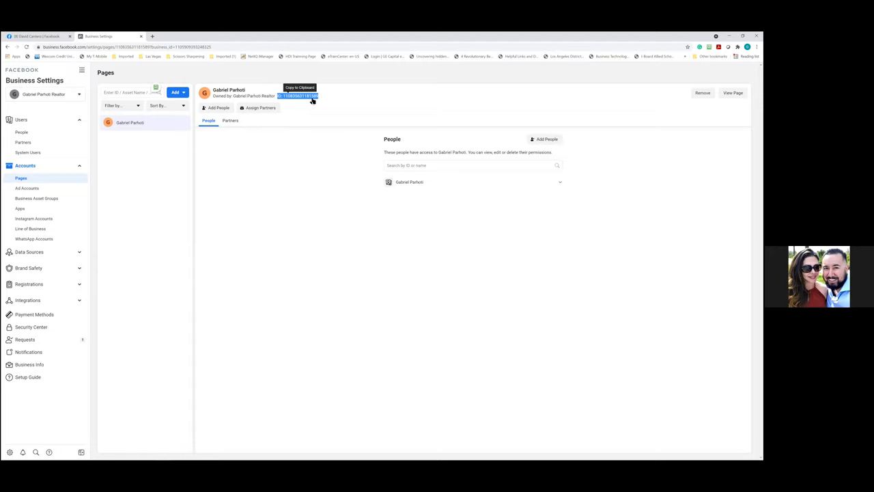
pyautogui.doubleClick(281, 96)
pyautogui.click(280, 97)
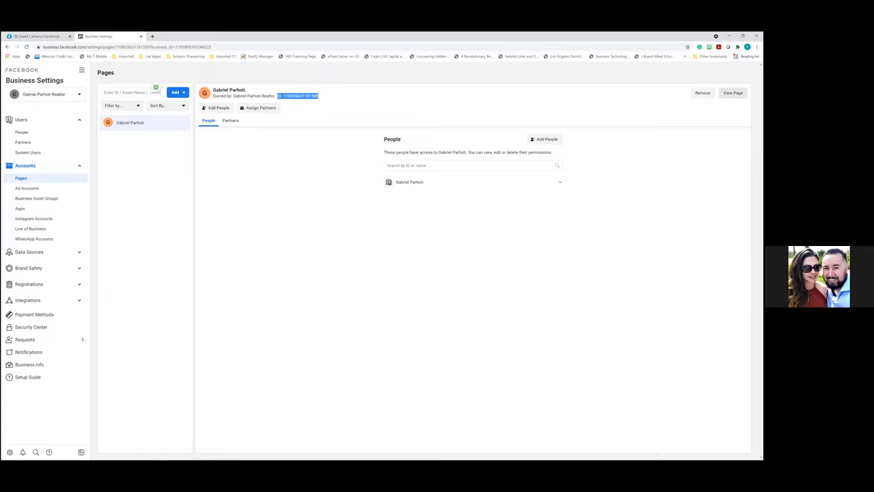
pyautogui.click(732, 93)
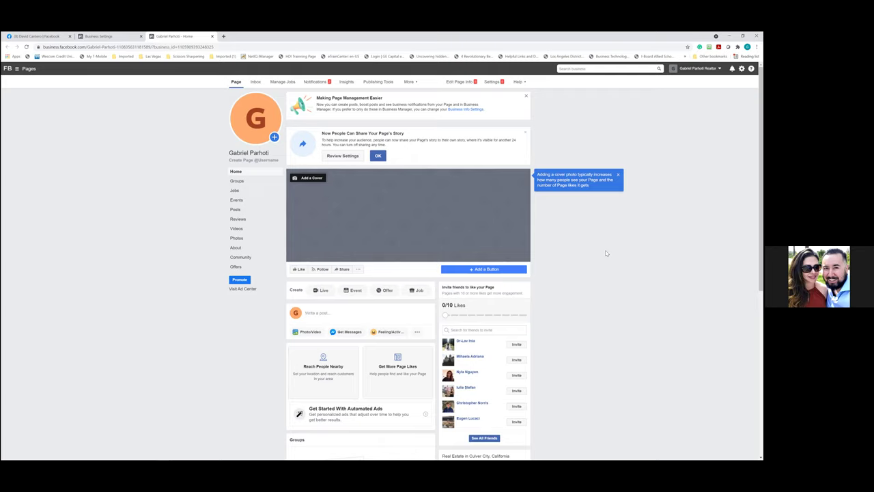
pyautogui.click(37, 36)
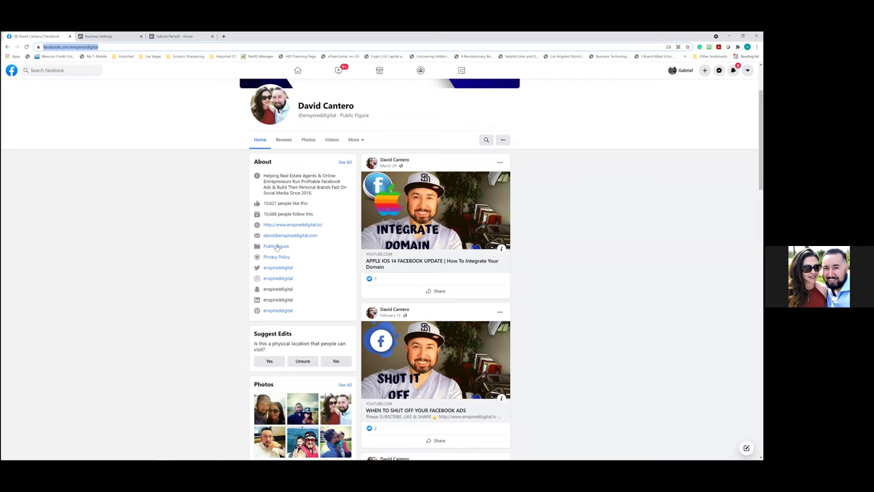
pyautogui.click(7, 46)
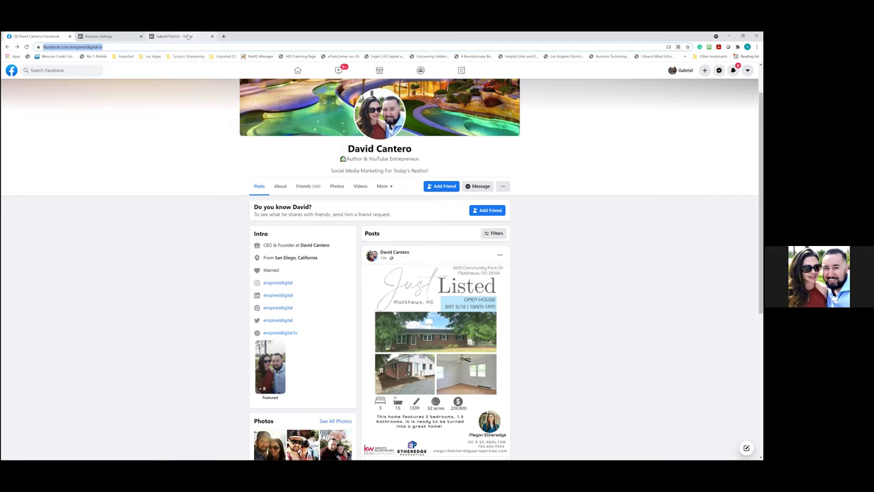
# Compare the reference profile with the new realtor Page, ending on the Page tab
pyautogui.click(188, 37)
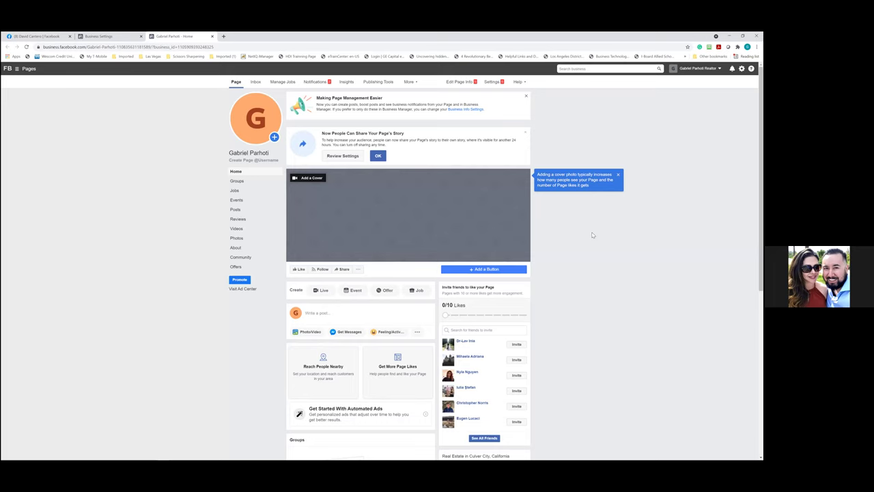
pyautogui.click(40, 36)
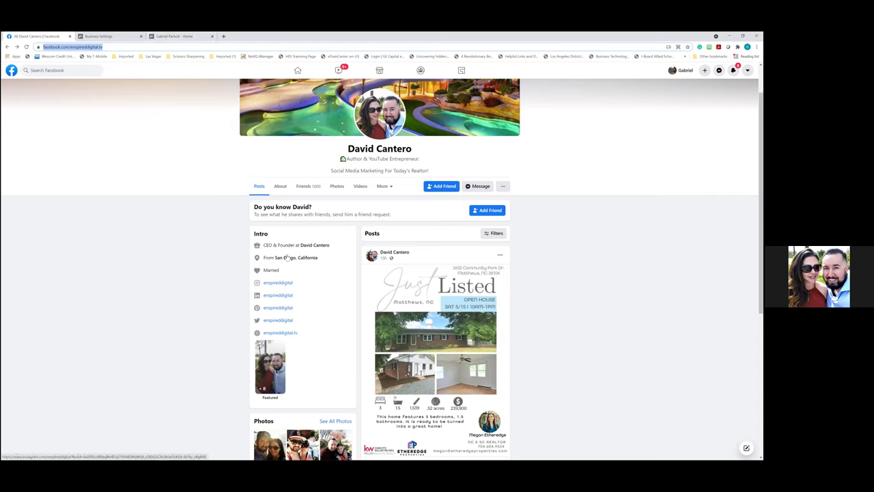
pyautogui.moveTo(314, 250)
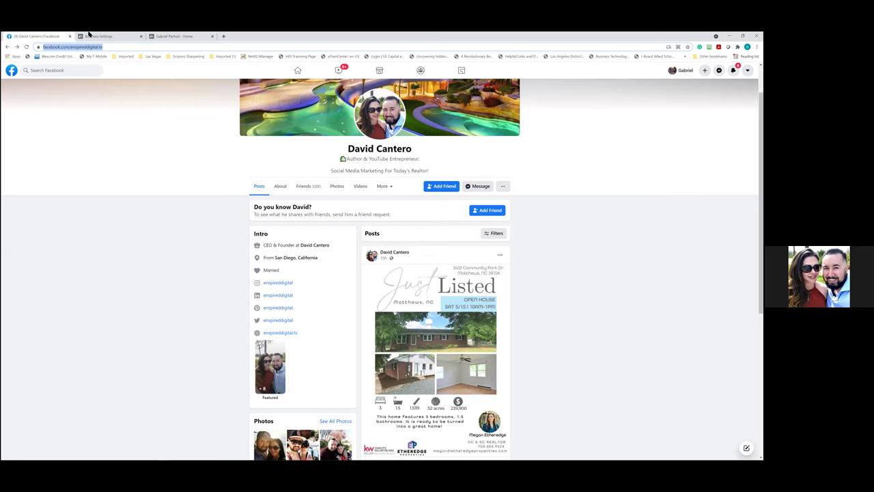
pyautogui.click(182, 37)
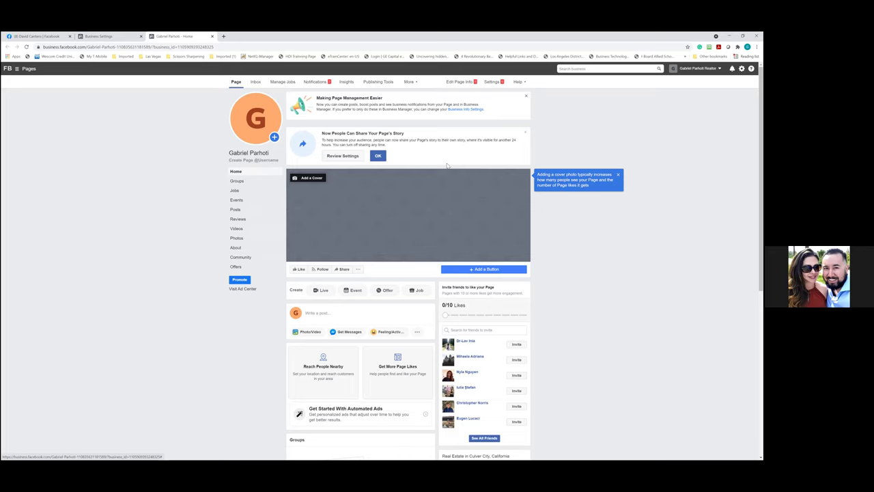
# Return to the reference profile and open the Twitter link in its Intro section
pyautogui.click(59, 36)
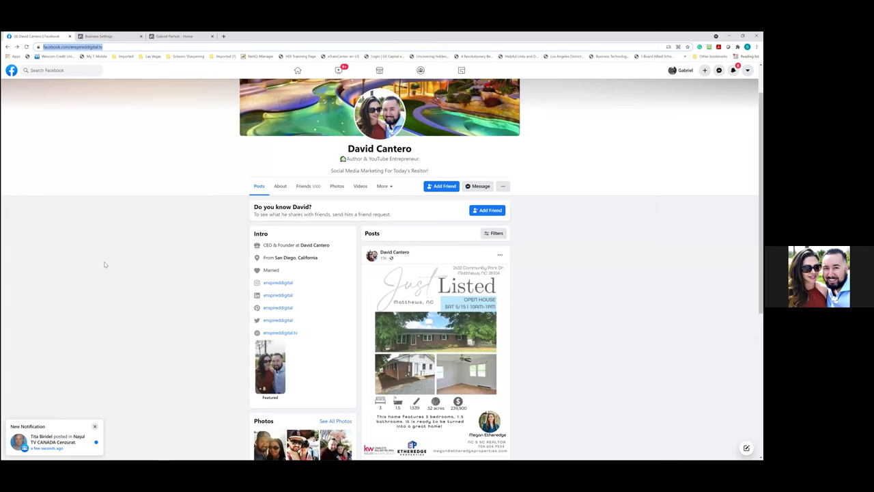
pyautogui.moveTo(314, 247)
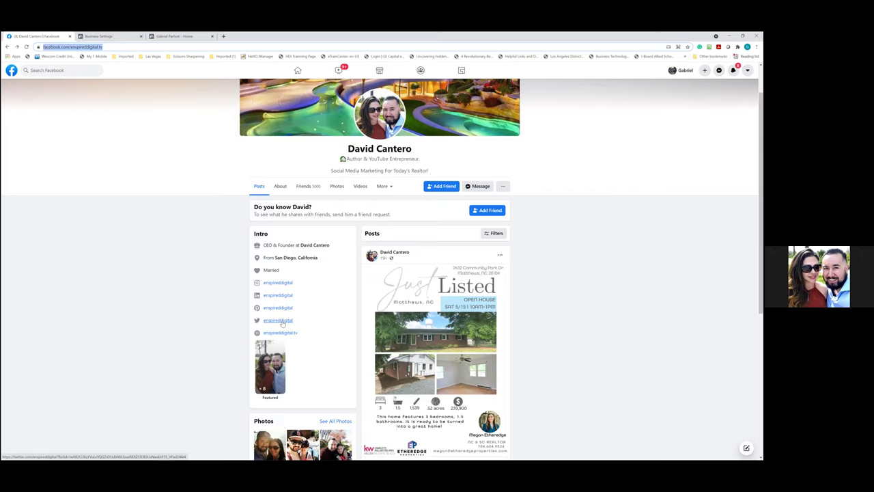
pyautogui.click(278, 320)
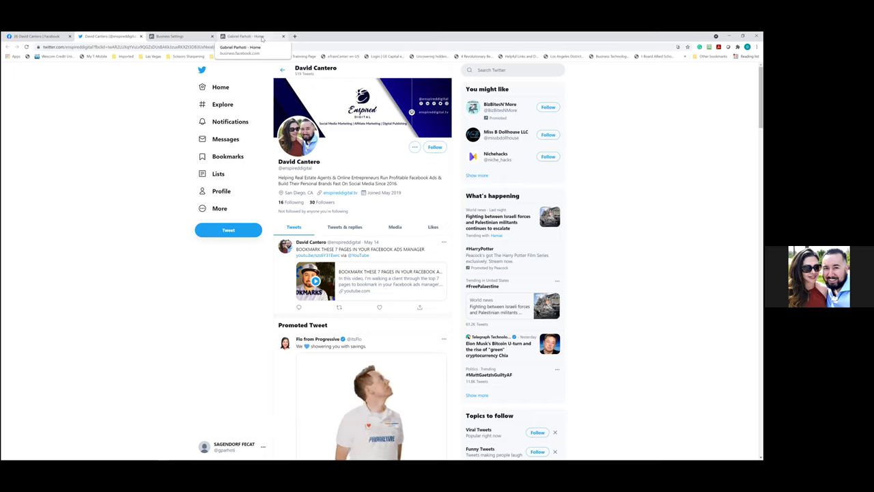
# Switch back to the Business Settings tab
pyautogui.click(202, 36)
# Glance at the Facebook profile, then start adding a profile picture to the Real Estate Page
pyautogui.click(260, 37)
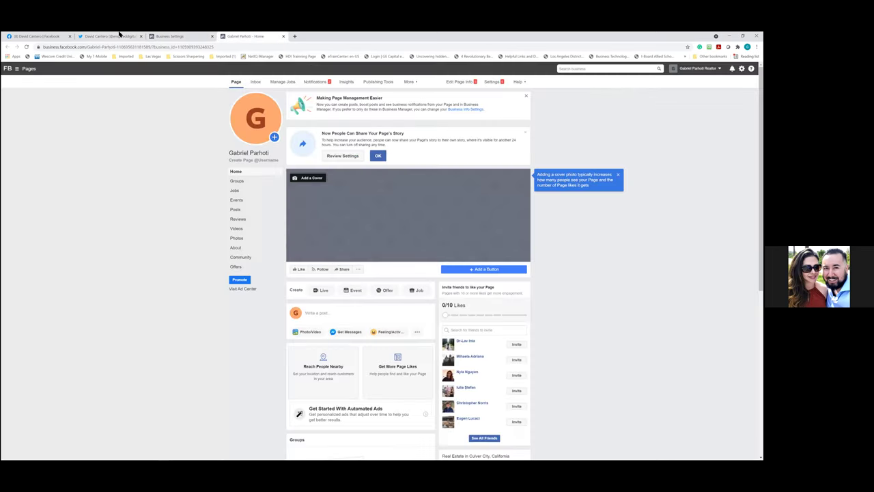
pyautogui.hotkey('ctrl', '1')
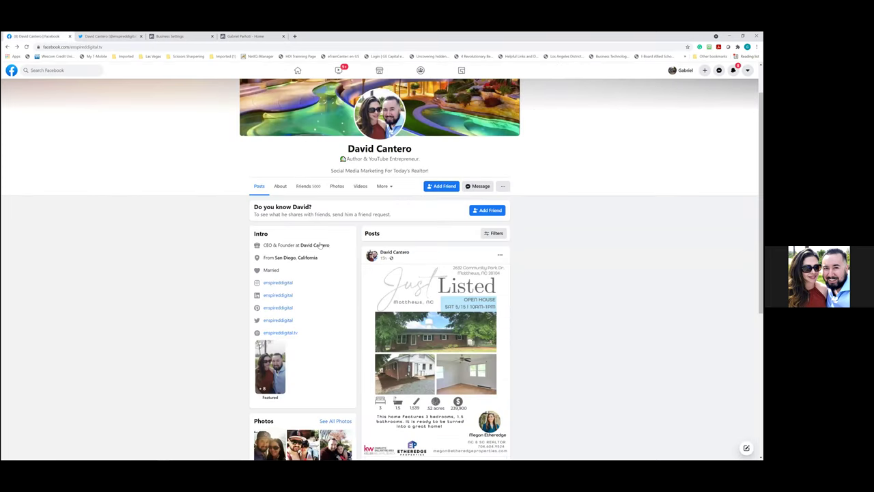
pyautogui.moveTo(317, 245)
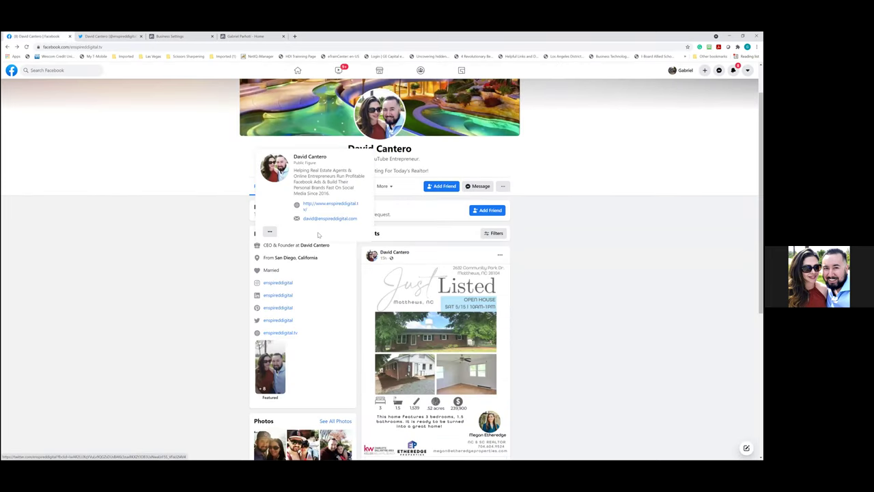
pyautogui.hotkey('ctrl', '4')
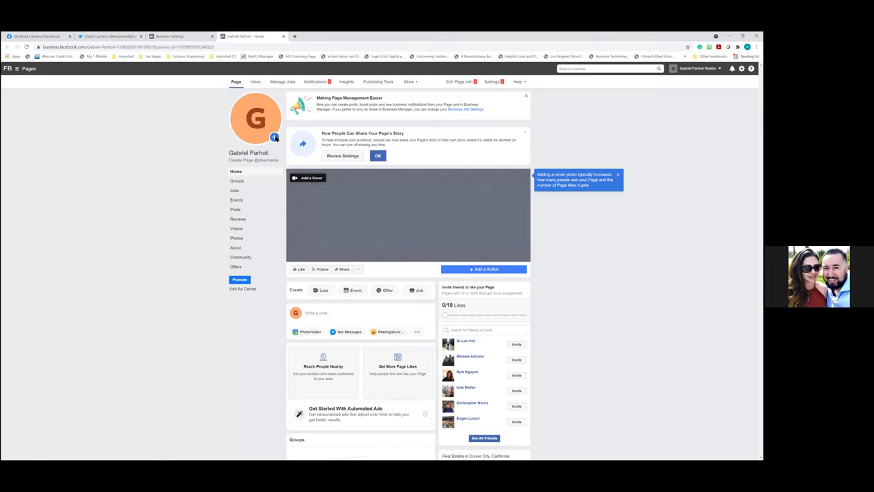
pyautogui.click(275, 137)
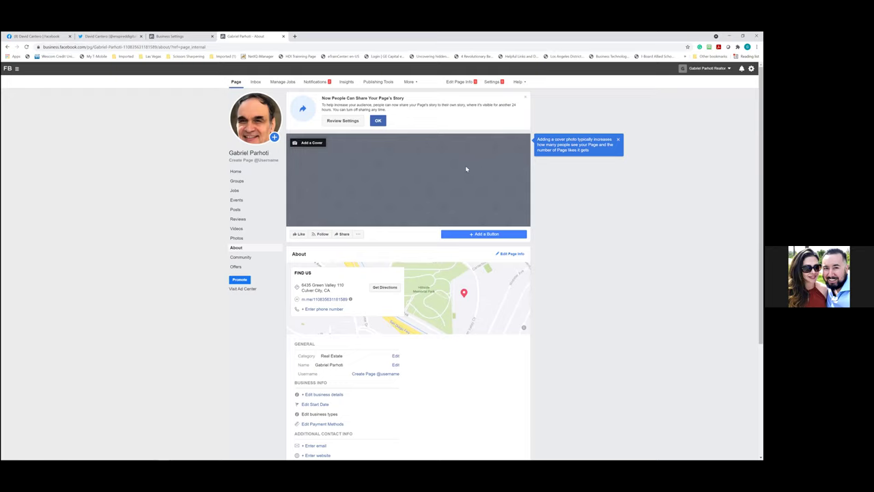
# Add a Contact you > Send Message button to the Page that directs visitors to Messenger
pyautogui.click(455, 233)
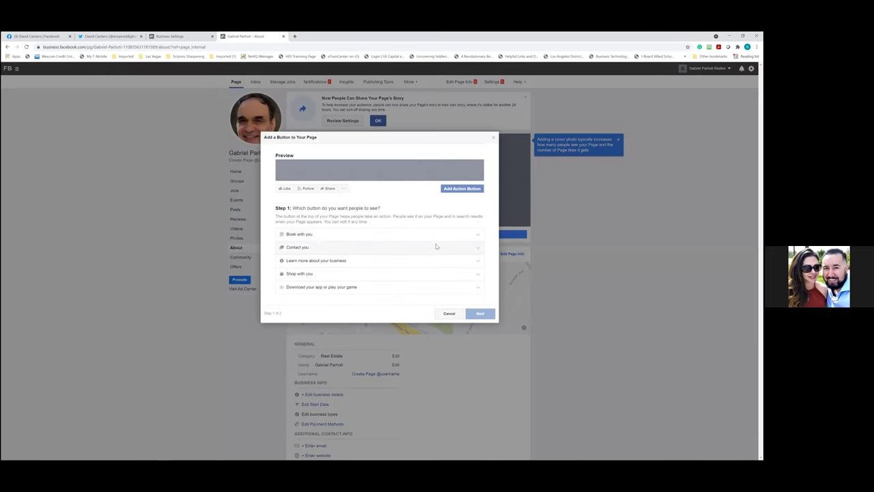
pyautogui.click(316, 252)
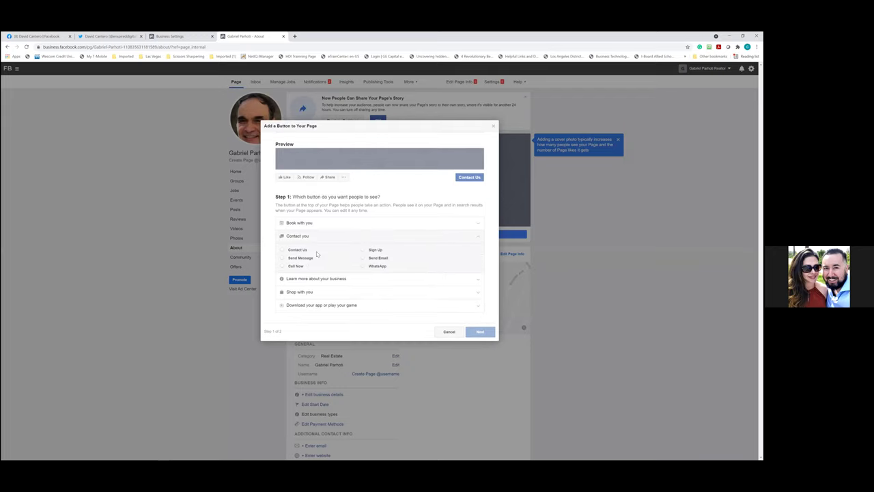
pyautogui.click(341, 261)
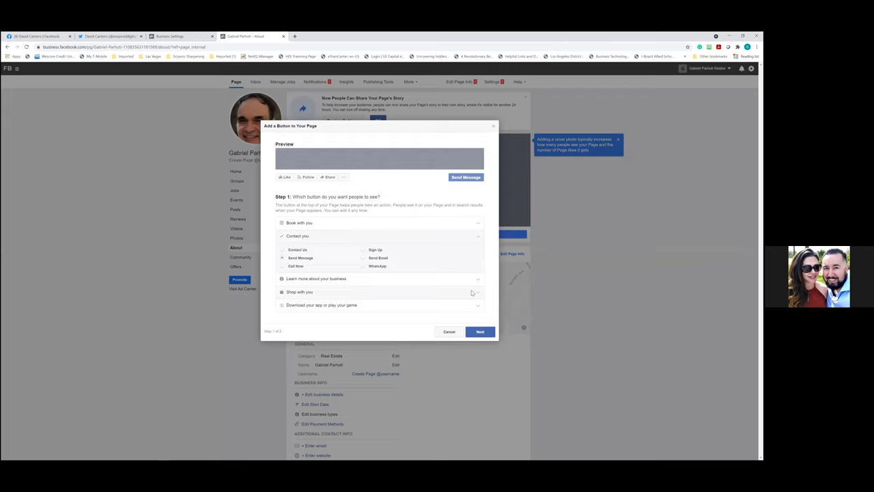
pyautogui.click(481, 334)
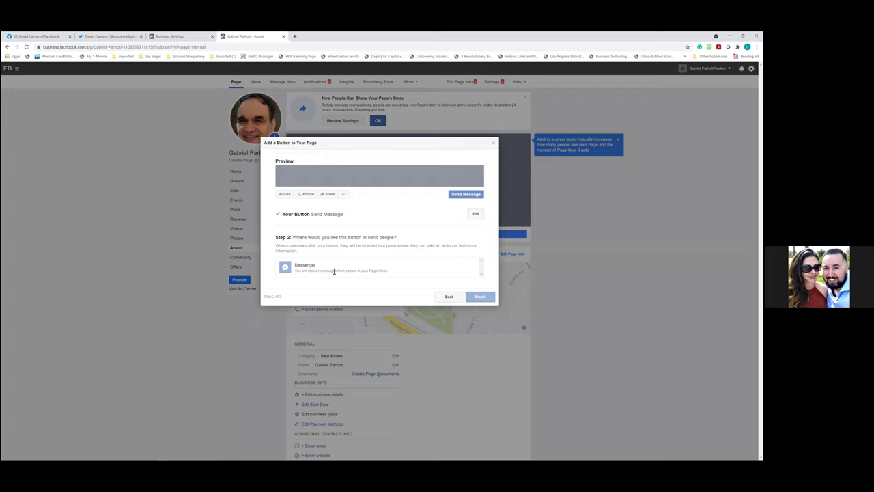
pyautogui.click(309, 268)
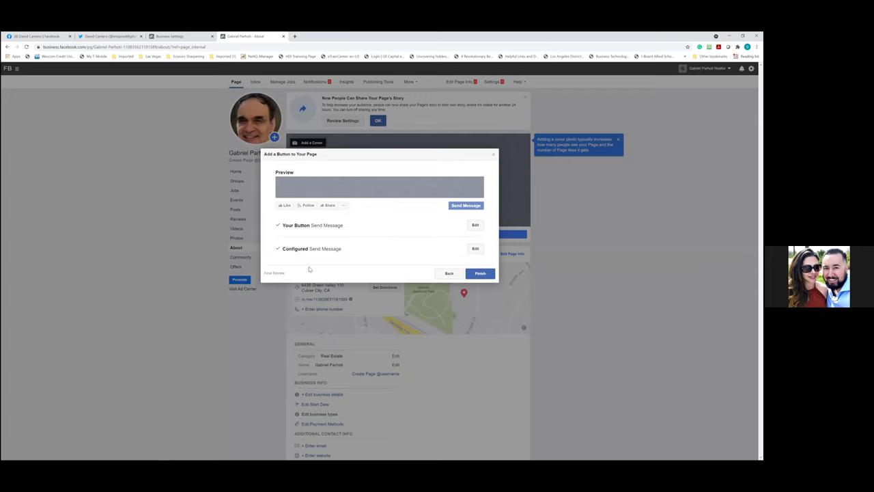
pyautogui.click(480, 273)
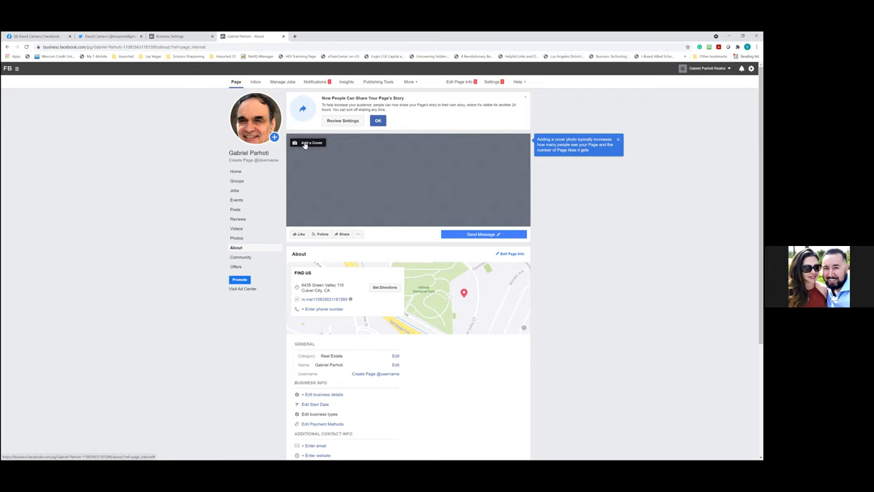
pyautogui.click(140, 47)
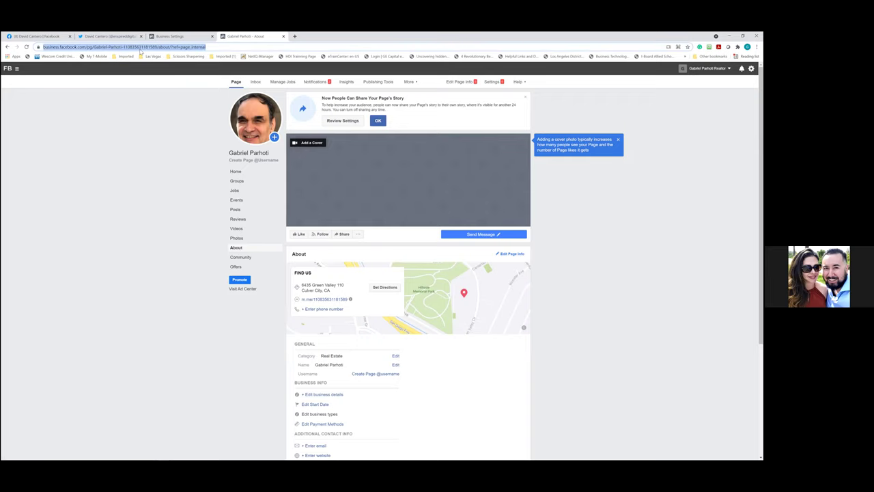
# Copy the facebook.com/pg/... portion of the Page's web address
pyautogui.click(85, 50)
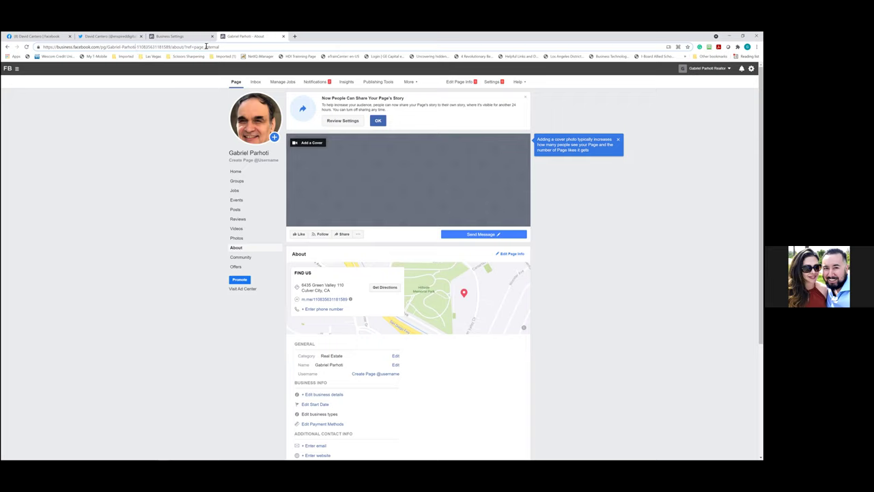
pyautogui.click(144, 48)
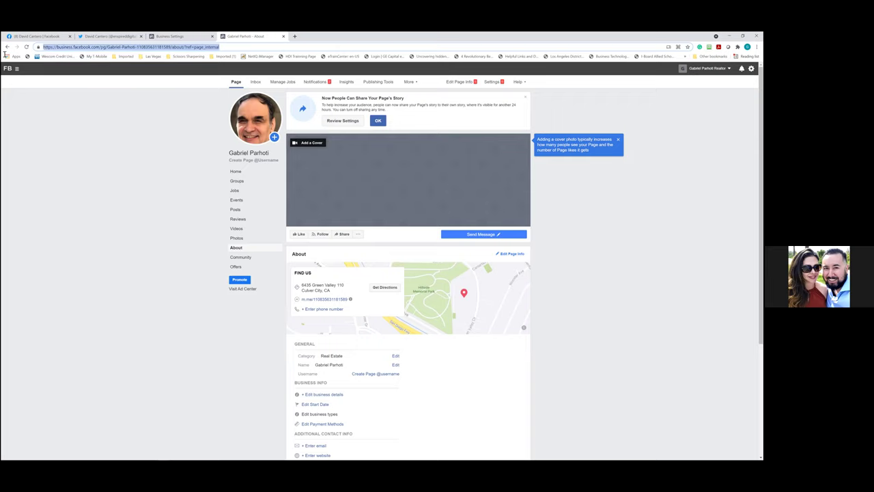
pyautogui.rightClick(198, 47)
pyautogui.click(213, 89)
pyautogui.click(226, 46)
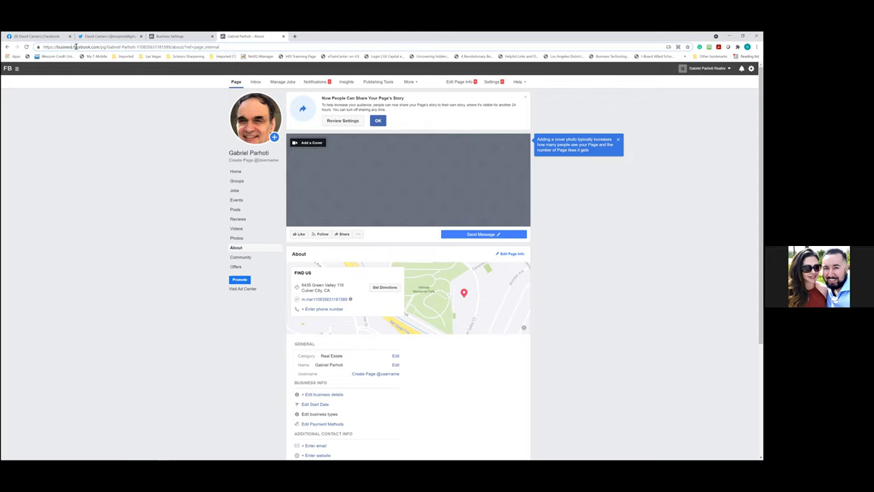
pyautogui.moveTo(74, 46); pyautogui.dragTo(137, 46)
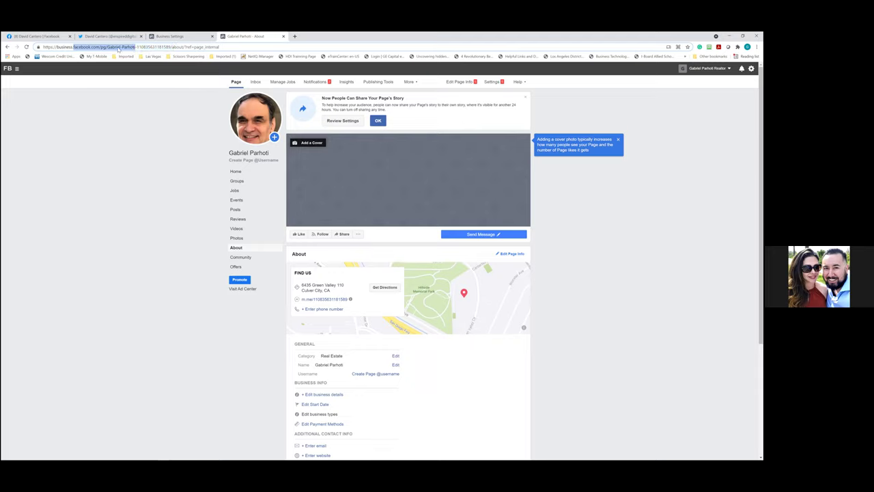
pyautogui.rightClick(117, 49)
pyautogui.click(134, 89)
# Load the copied page link in a new tab, then return to the Page's About view
pyautogui.click(295, 36)
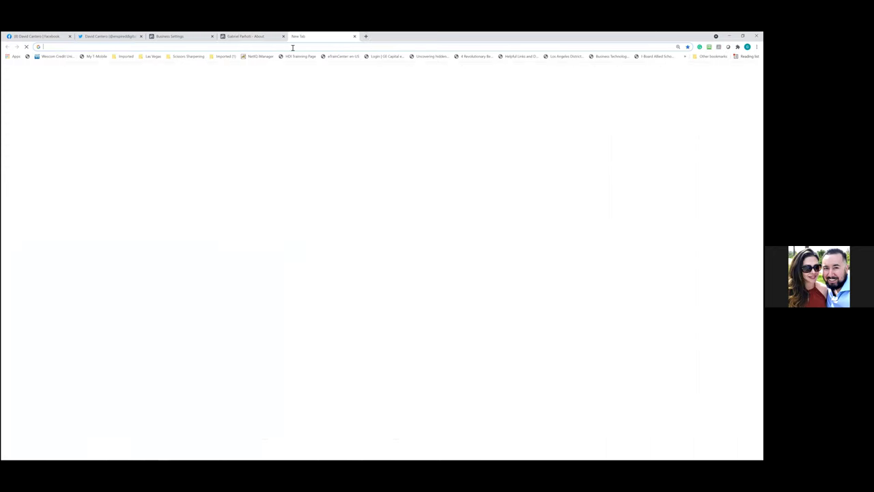
pyautogui.hotkey('ctrl', 'v')
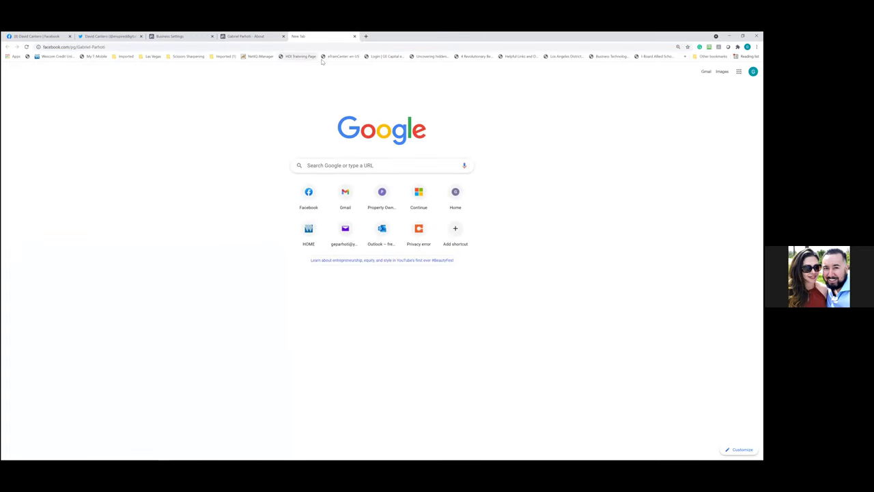
pyautogui.press('Return')
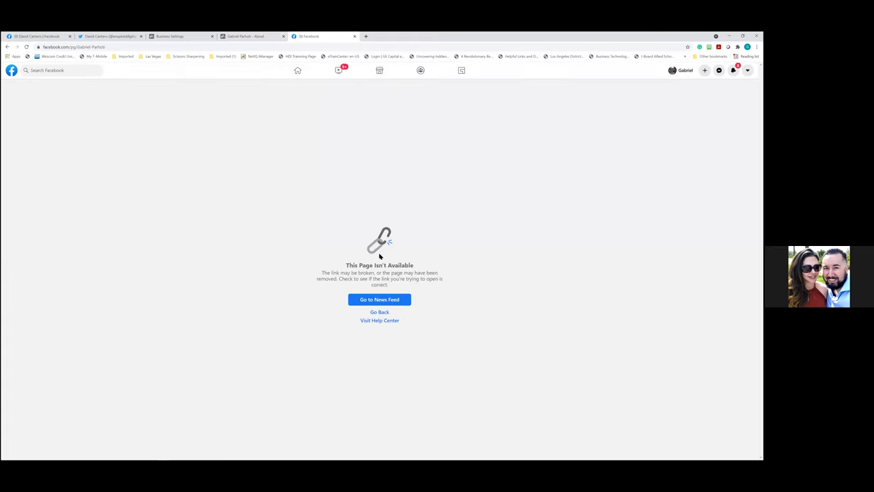
pyautogui.click(252, 37)
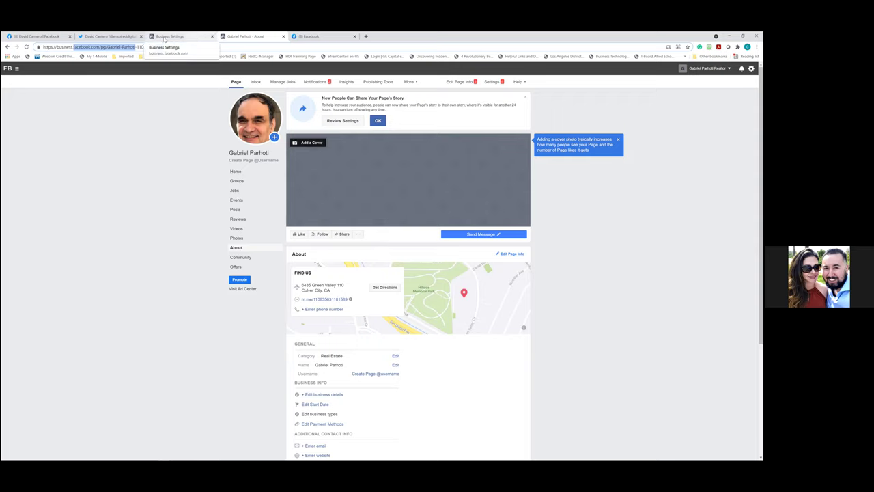
# Copy the Page's facebook.com address from the address bar
pyautogui.click(171, 46)
pyautogui.moveTo(171, 46); pyautogui.dragTo(75, 46)
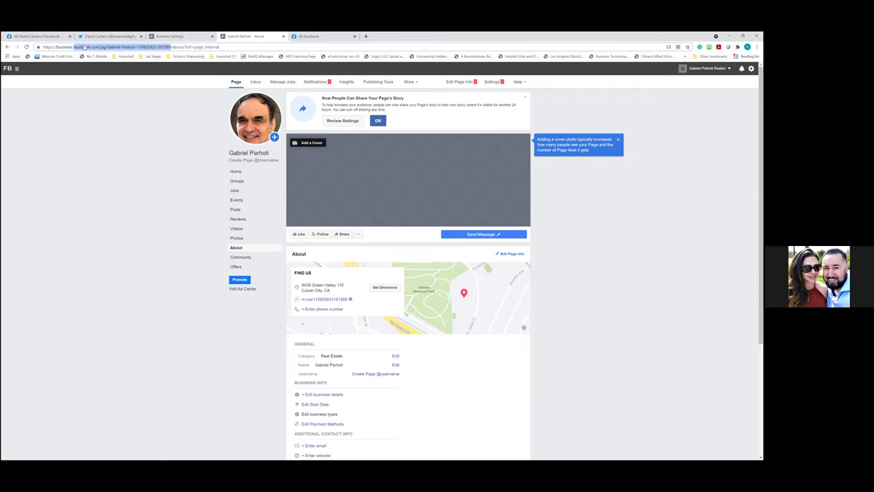
pyautogui.click(107, 47)
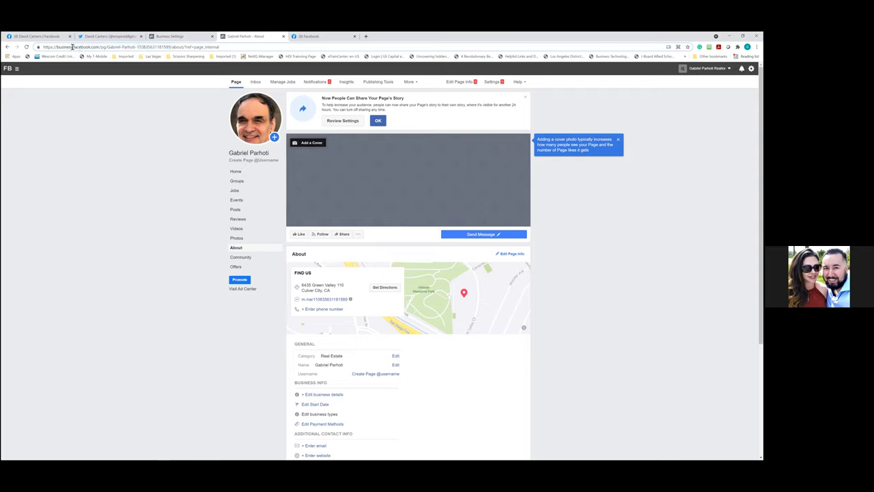
pyautogui.moveTo(73, 47); pyautogui.dragTo(171, 47)
pyautogui.rightClick(171, 69)
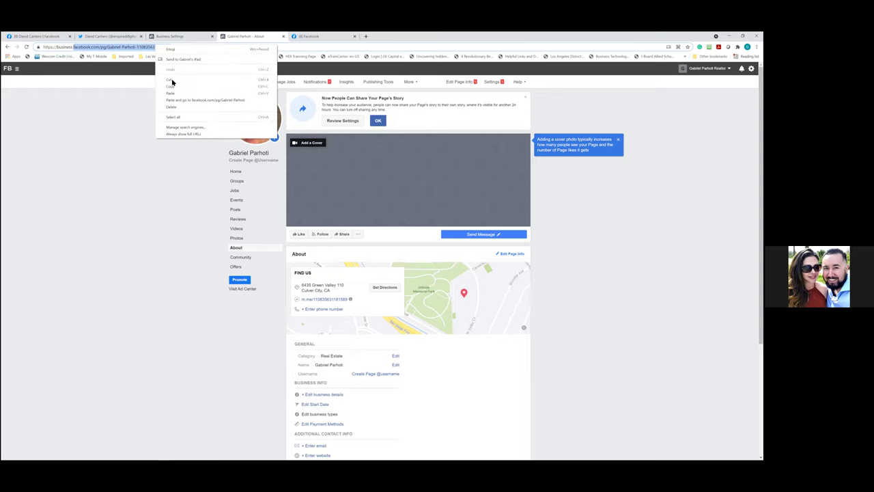
pyautogui.click(379, 75)
# Replace the unavailable page's address with the copied Page address and load it
pyautogui.click(317, 36)
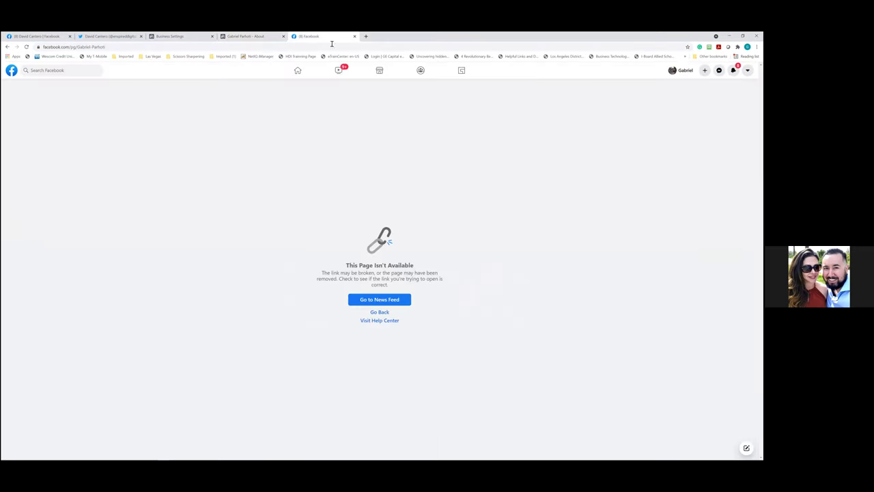
pyautogui.hotkey('alt', 'Left')
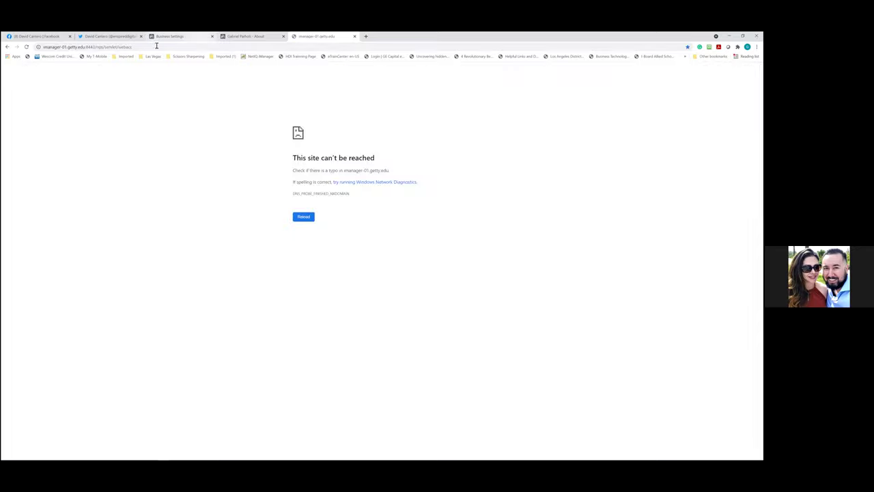
pyautogui.click(152, 46)
pyautogui.press('BackSpace')
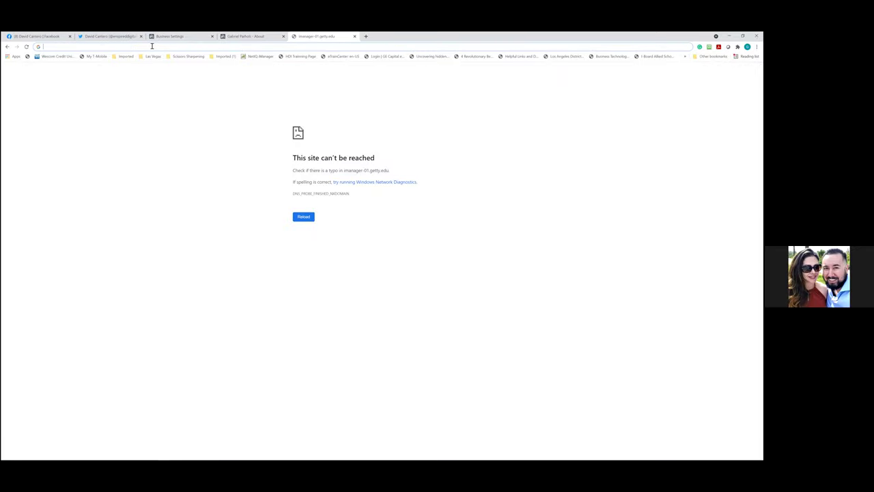
pyautogui.hotkey('ctrl', 'v')
pyautogui.press('Return')
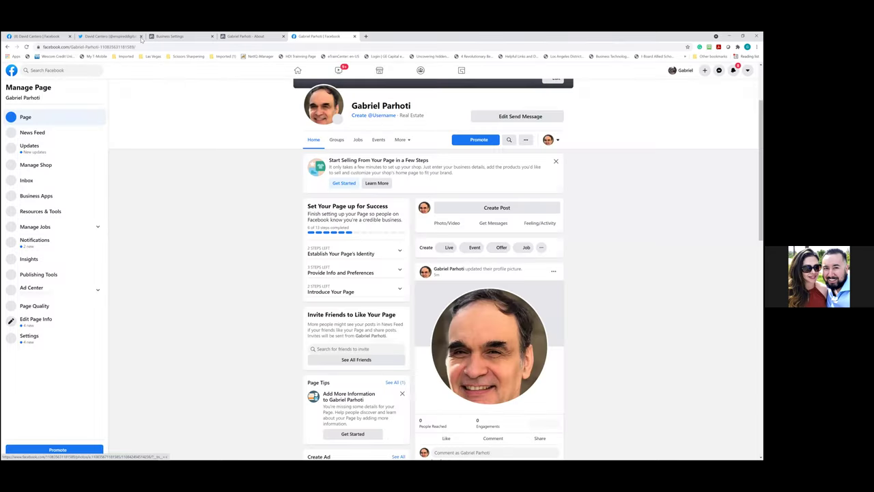
# Go to the live Page's tab and dismiss the WhatsApp connect prompt, choosing Leave
pyautogui.click(127, 39)
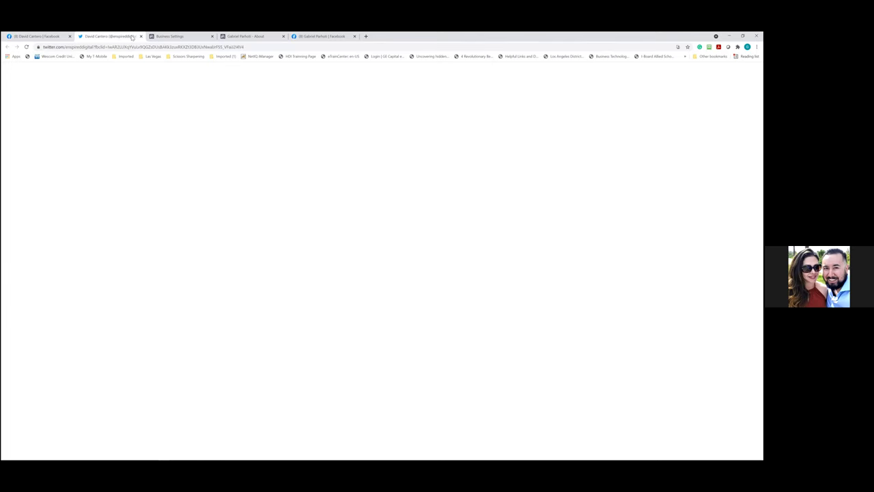
pyautogui.click(197, 40)
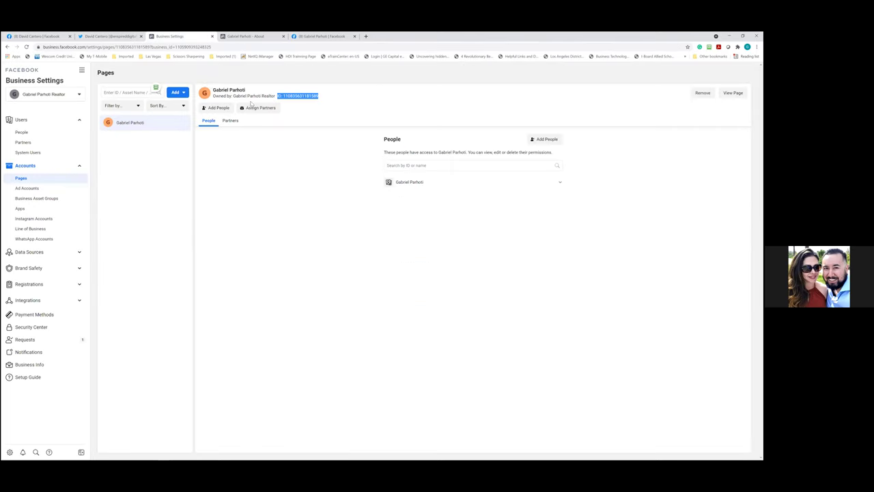
pyautogui.click(255, 37)
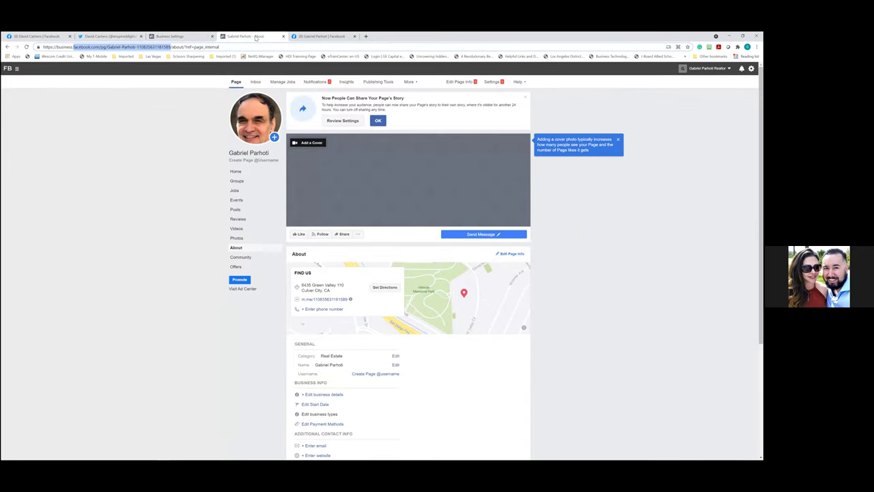
pyautogui.click(248, 47)
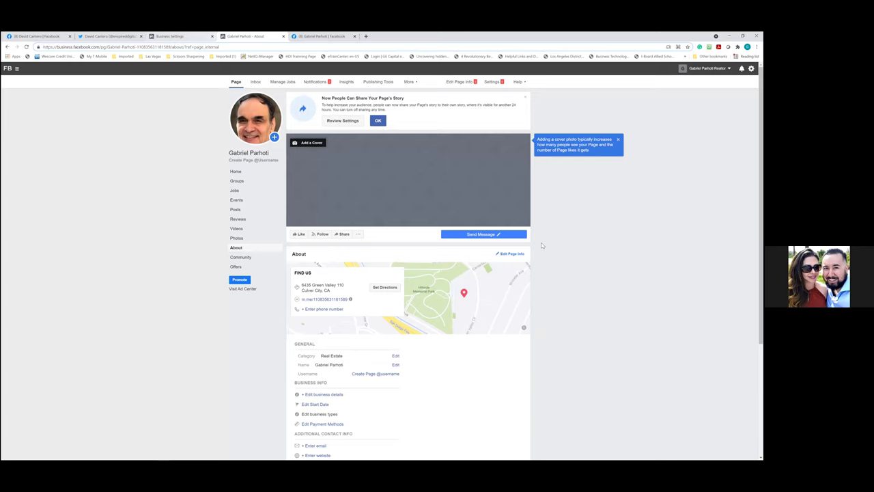
pyautogui.hotkey('ctrl', 'Tab')
pyautogui.click(472, 177)
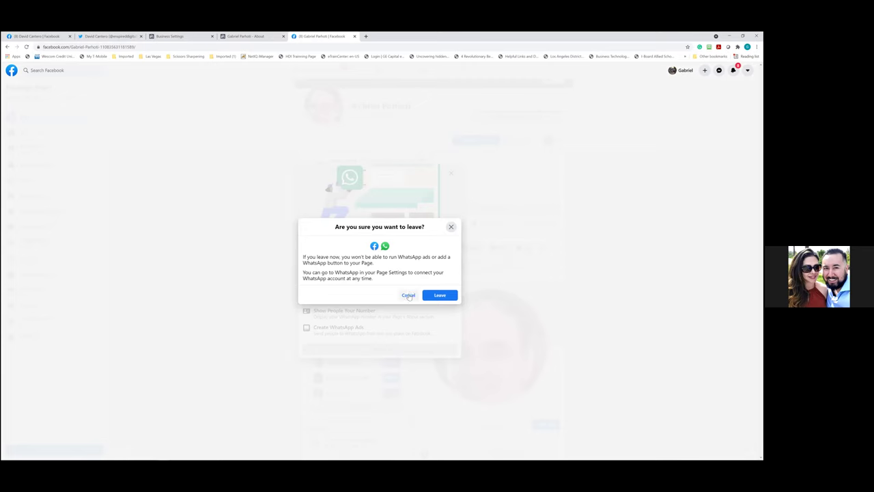
pyautogui.click(408, 295)
pyautogui.click(453, 176)
pyautogui.click(440, 295)
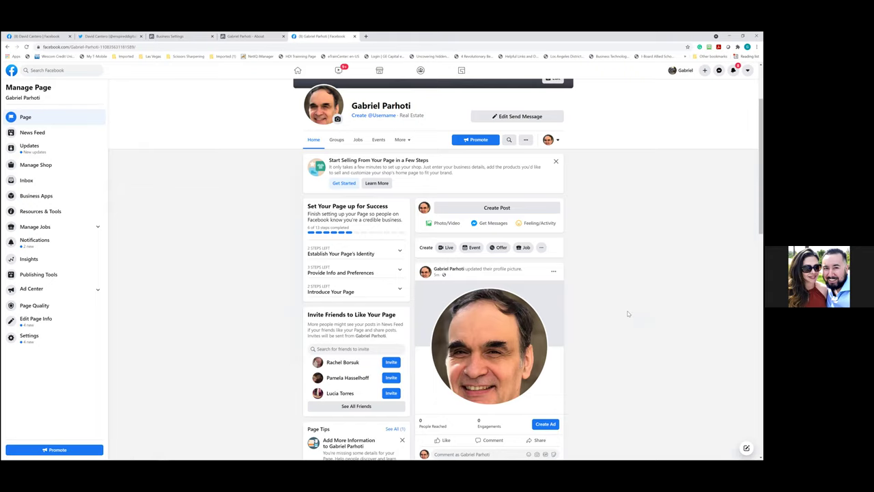
# Interact as the personal profile to view the realtor's Real Estate page as a visitor
pyautogui.scroll(-1, 628, 314)
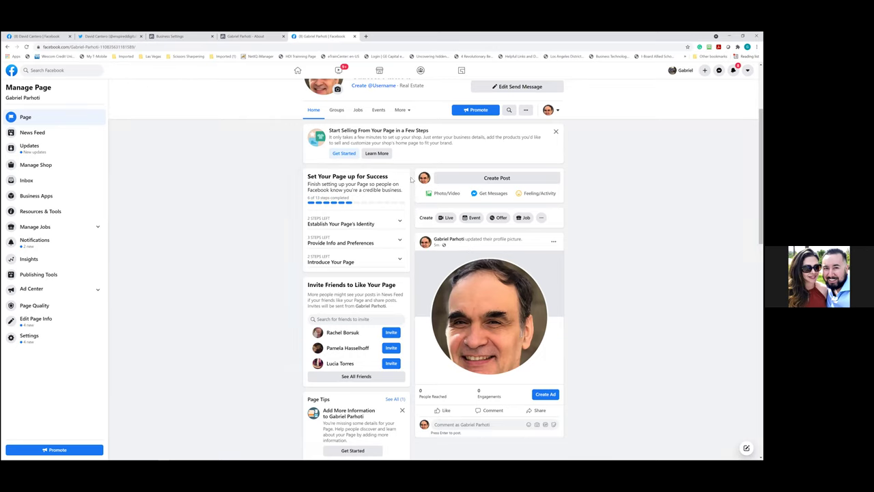
pyautogui.scroll(1, 615, 213)
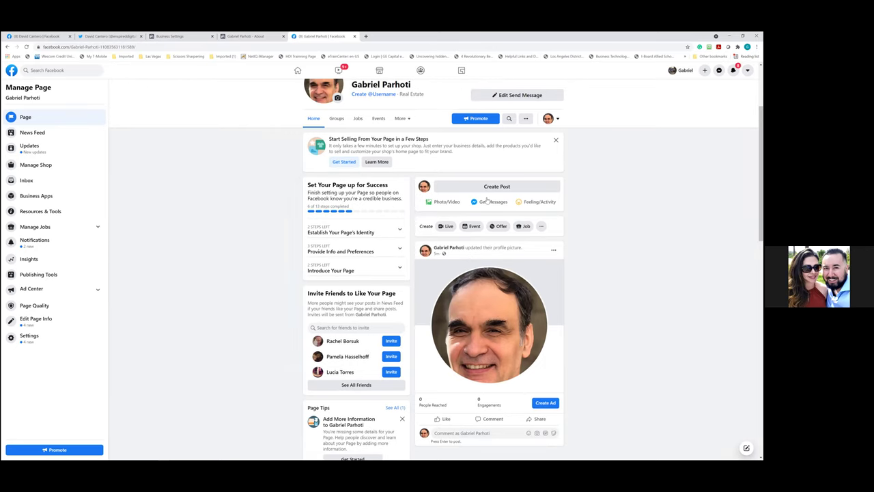
pyautogui.scroll(2, 484, 200)
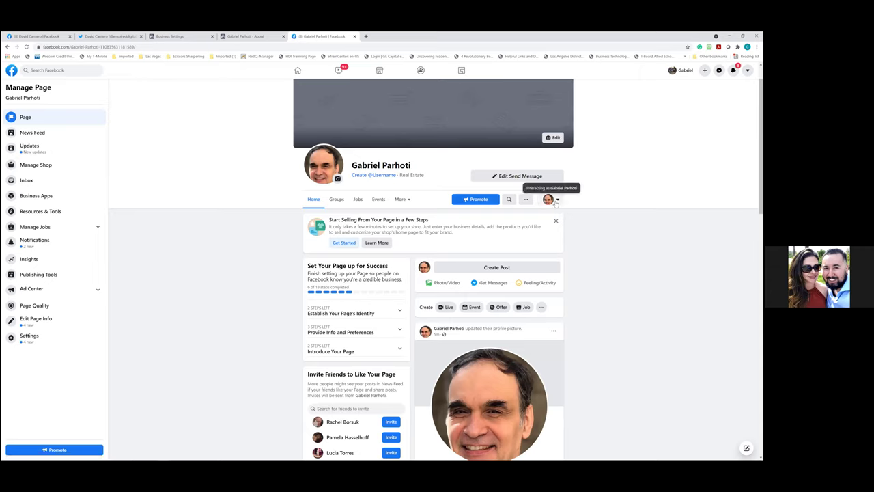
pyautogui.click(556, 201)
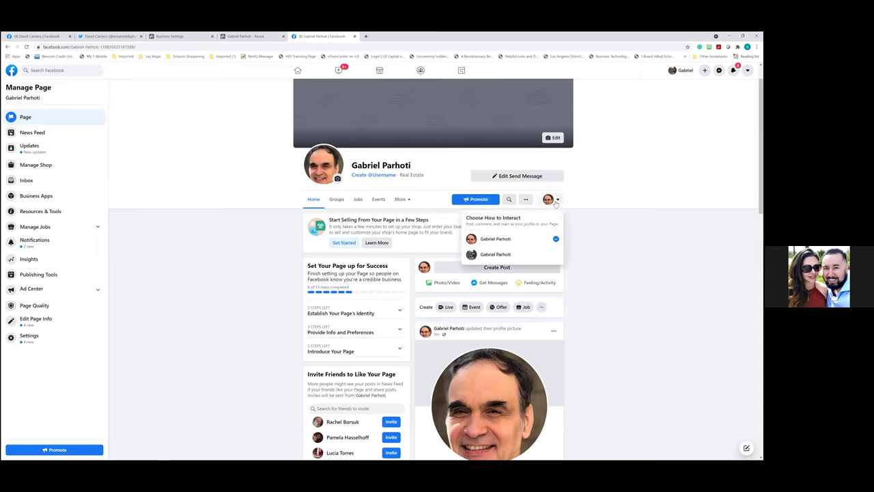
pyautogui.click(501, 256)
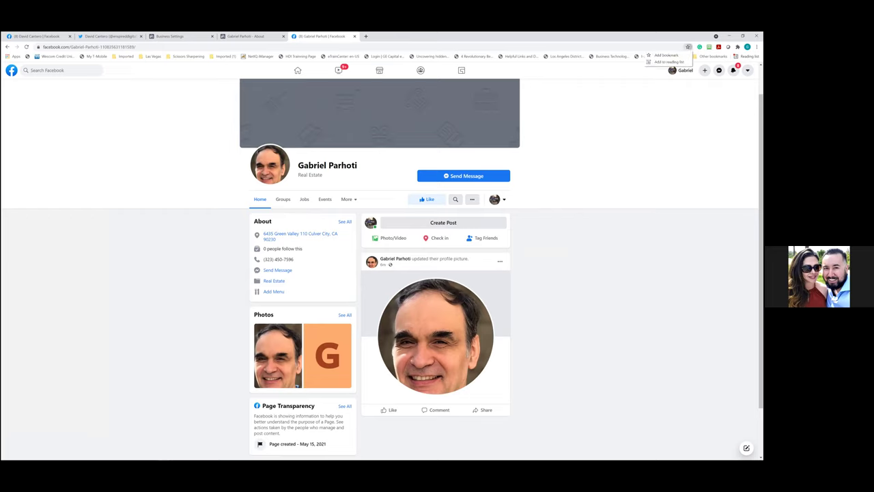
# Bookmark the realtor's Facebook page as 'Business page' in the Business Manager folder
pyautogui.click(688, 47)
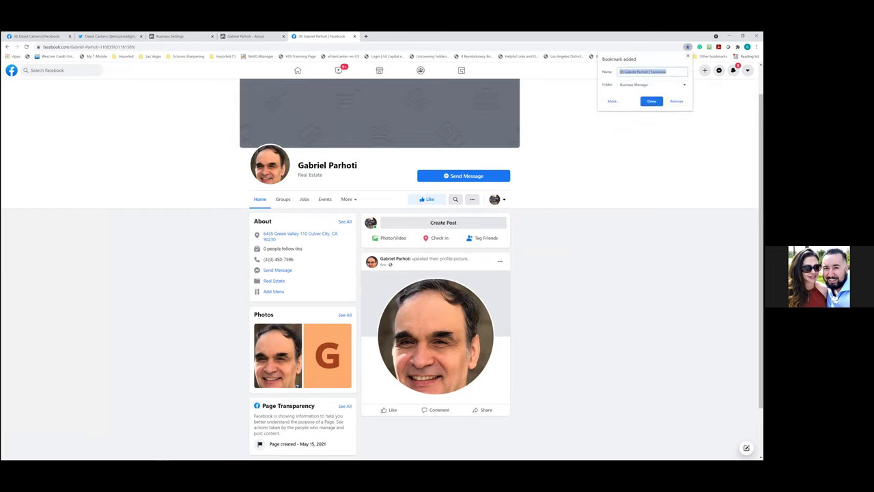
pyautogui.click(667, 72)
pyautogui.moveTo(666, 71); pyautogui.dragTo(578, 69)
pyautogui.write('S')
pyautogui.click(651, 101)
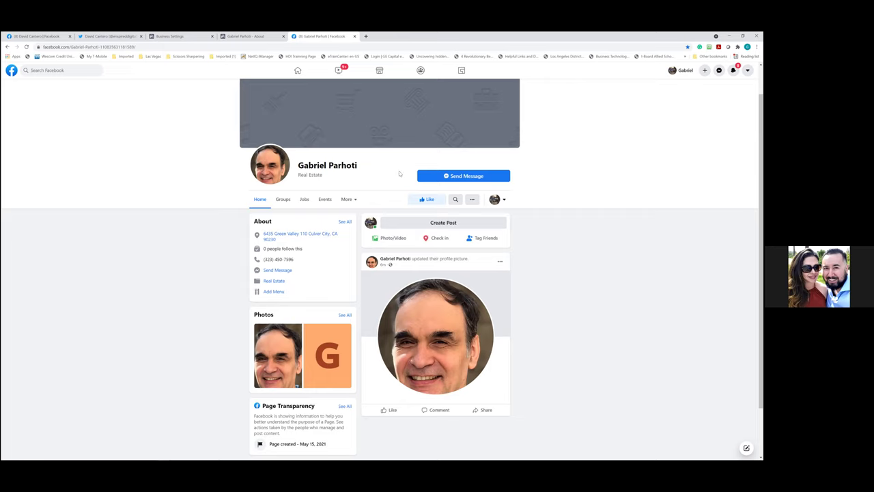
pyautogui.click(503, 201)
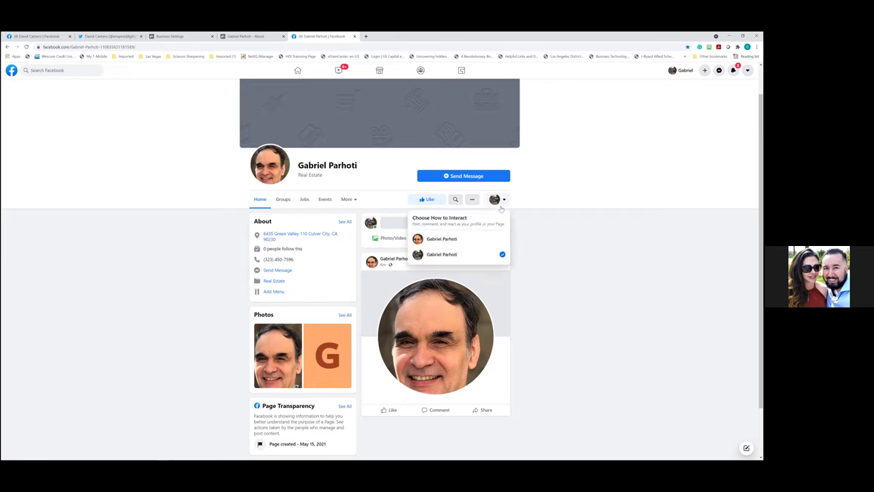
# Switch back to interacting as the Page and return to the Business Settings tab
pyautogui.click(460, 241)
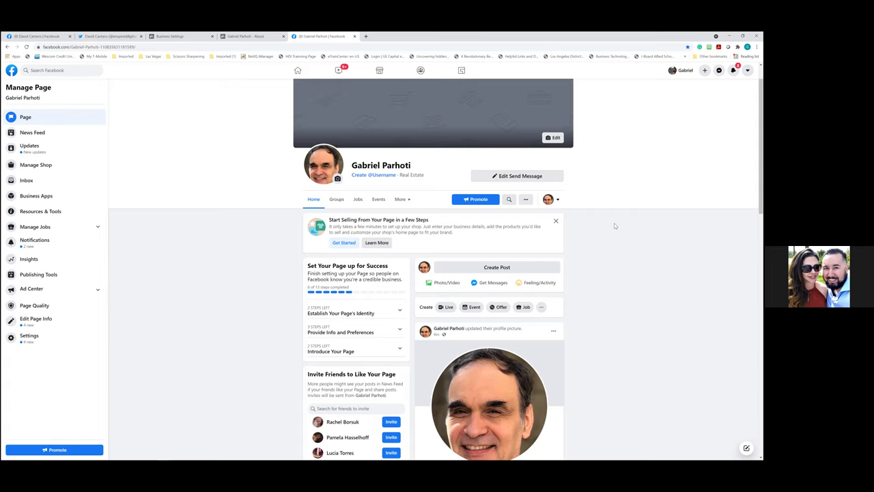
pyautogui.click(166, 37)
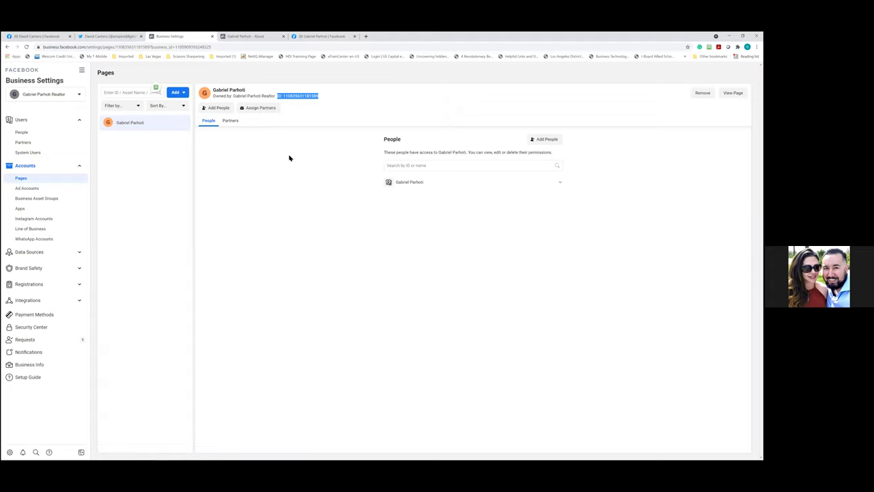
# Open the Create a New Ad Account form under Accounts > Ad Accounts, ready to enter a name
pyautogui.click(37, 192)
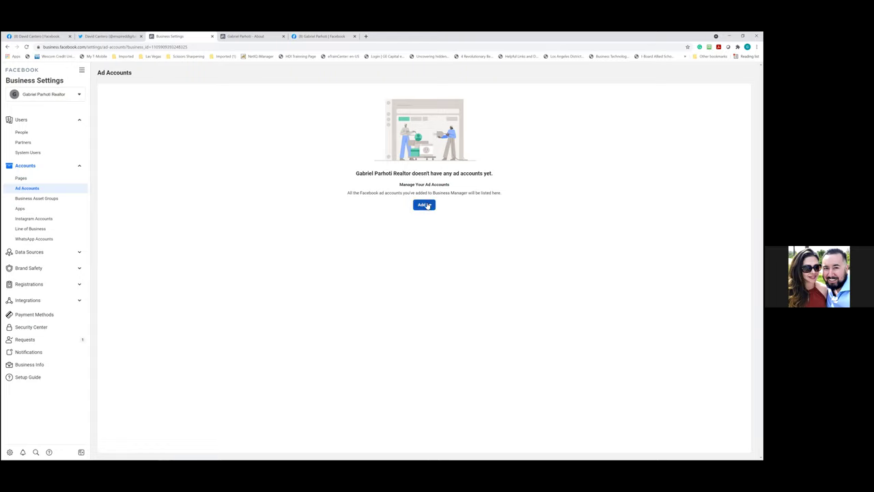
pyautogui.click(425, 205)
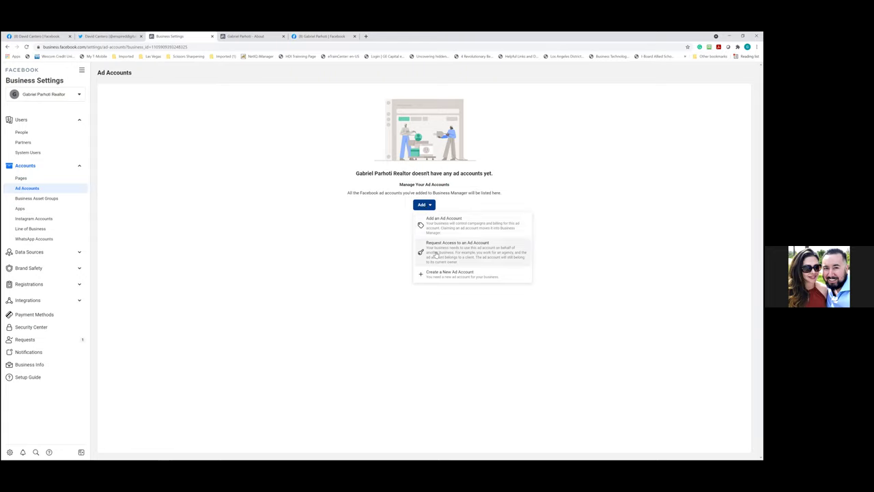
pyautogui.click(448, 227)
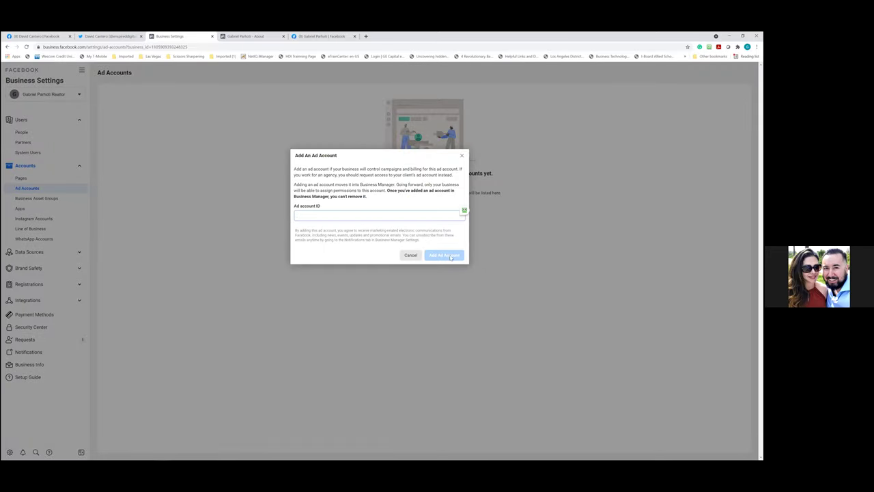
pyautogui.click(410, 254)
pyautogui.click(429, 206)
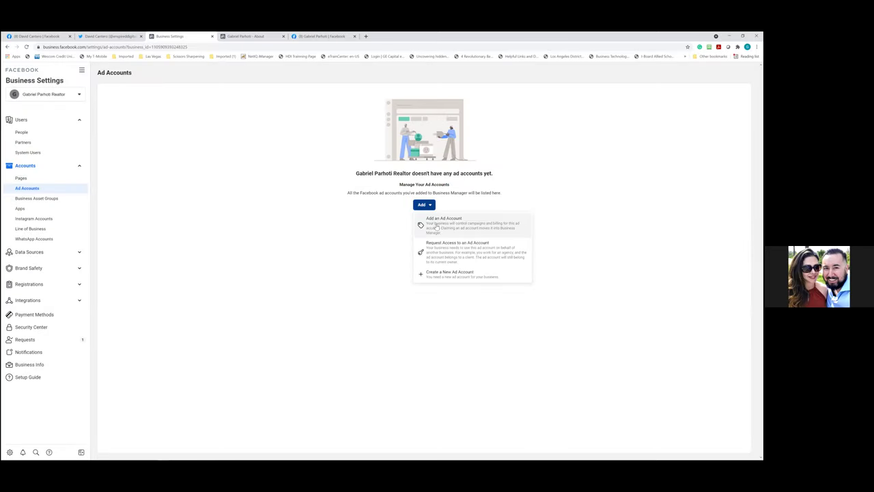
pyautogui.click(446, 273)
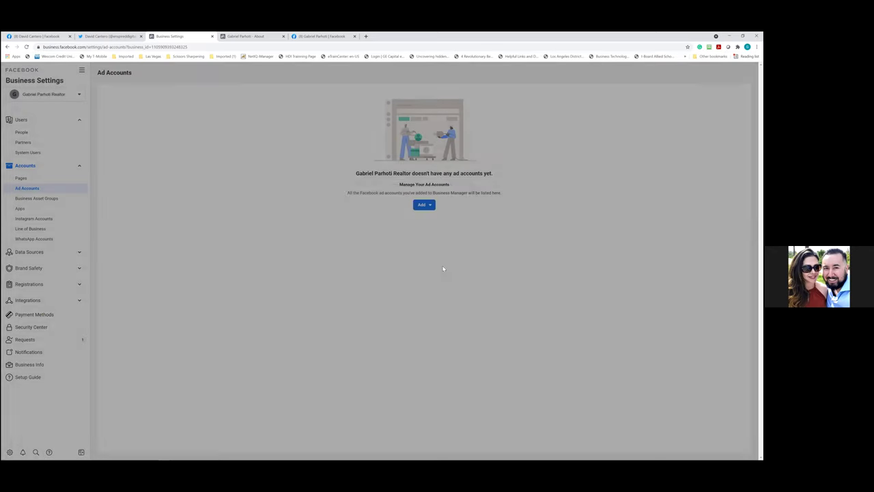
pyautogui.click(331, 238)
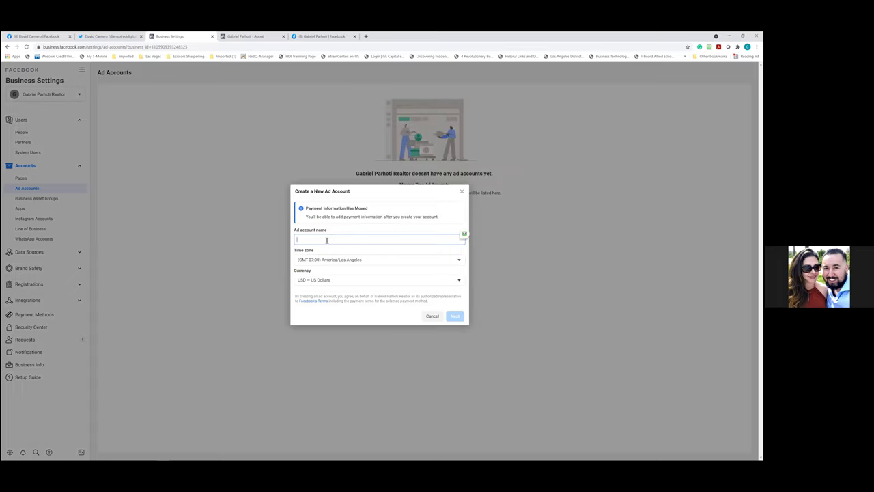
# Name the ad account after the realtor's business and create it for My business
pyautogui.click(454, 316)
pyautogui.click(454, 316)
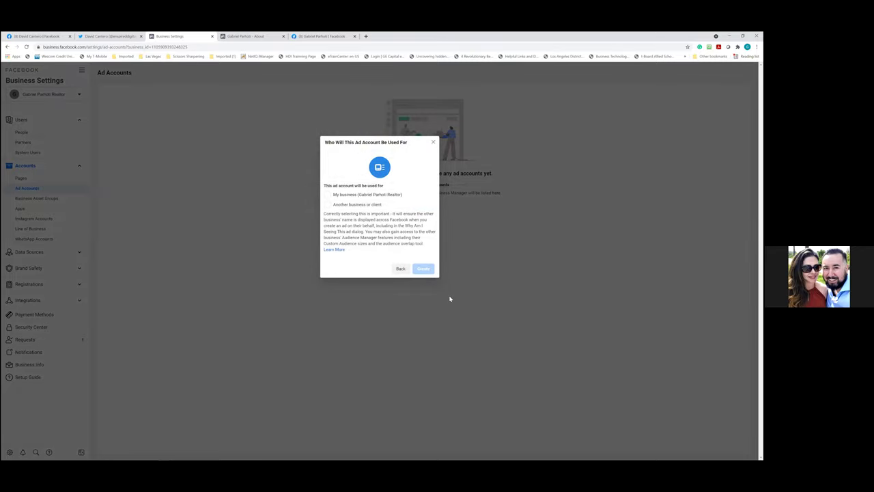
pyautogui.click(328, 196)
pyautogui.click(423, 270)
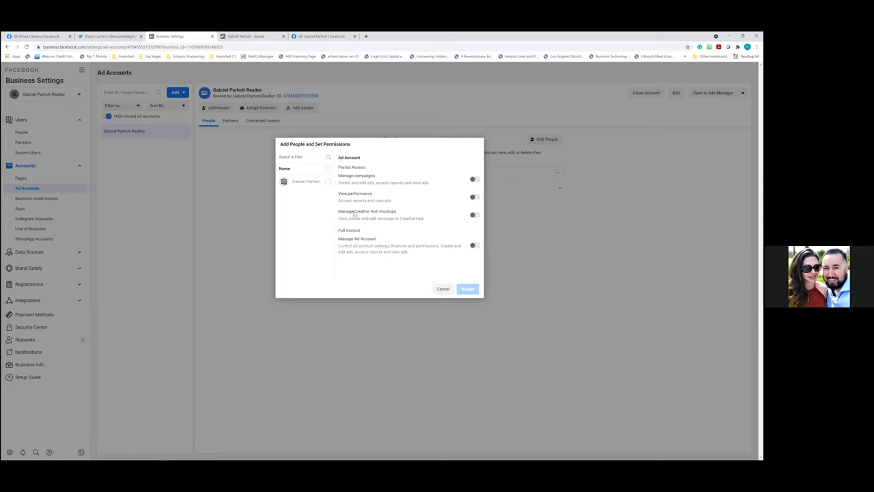
# Assign the realtor's profile full Manage Ad Account control over the new ad account
pyautogui.click(329, 182)
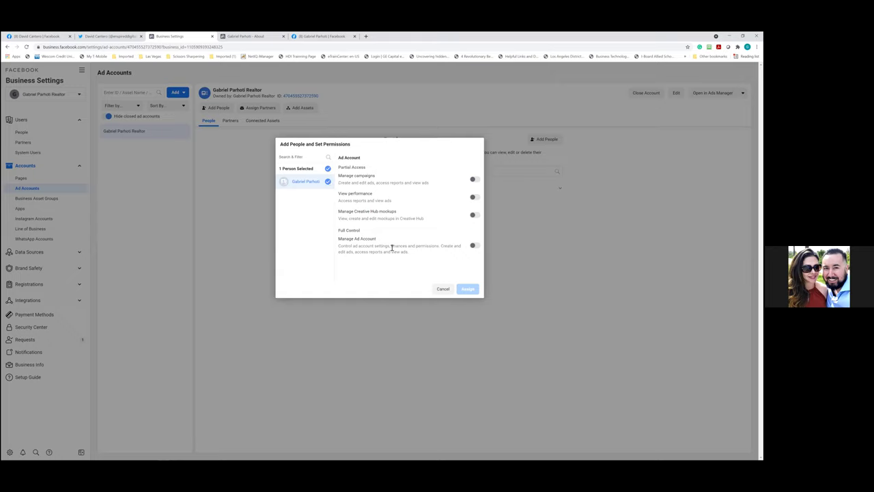
pyautogui.click(476, 247)
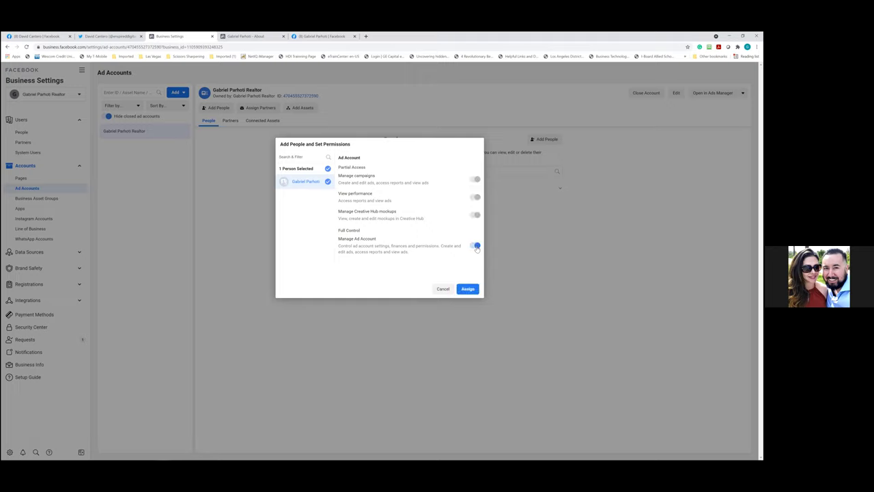
pyautogui.click(468, 289)
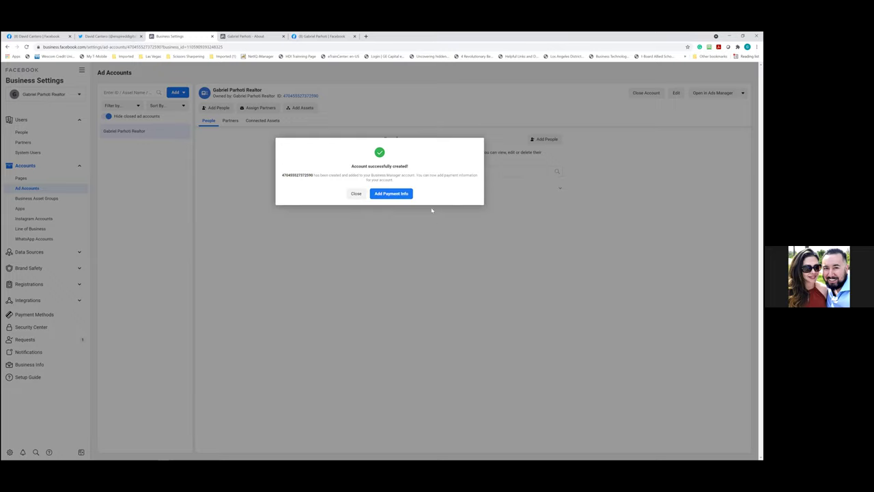
# Save a payment card to the new ad account and close the Success confirmation
pyautogui.click(391, 193)
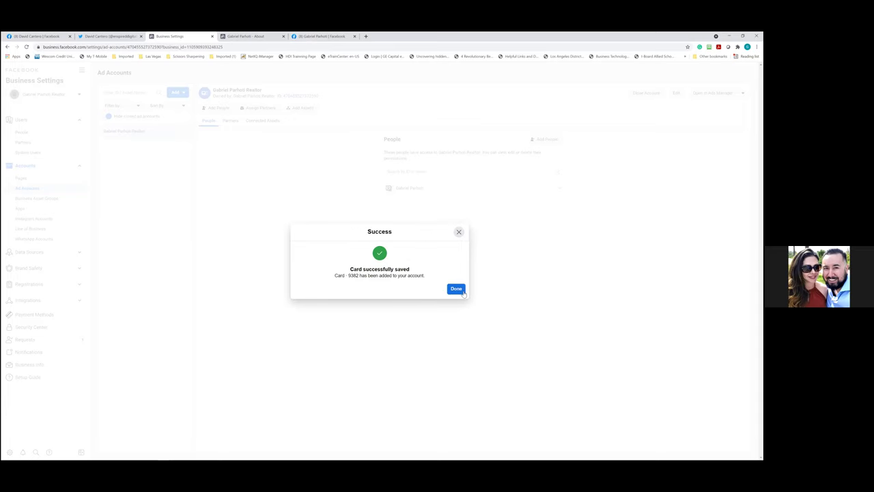
pyautogui.click(456, 289)
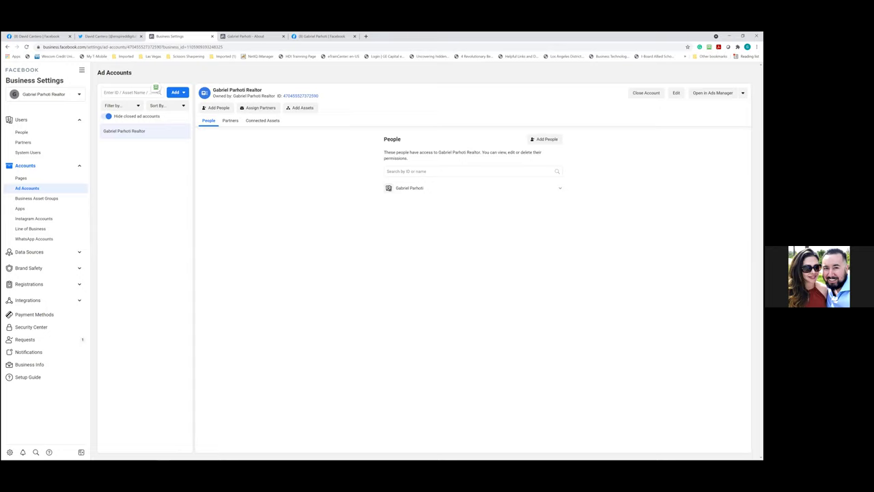
# Bookmark the Ad Accounts settings page as 'Add Account' in the Business Manager folder
pyautogui.click(687, 46)
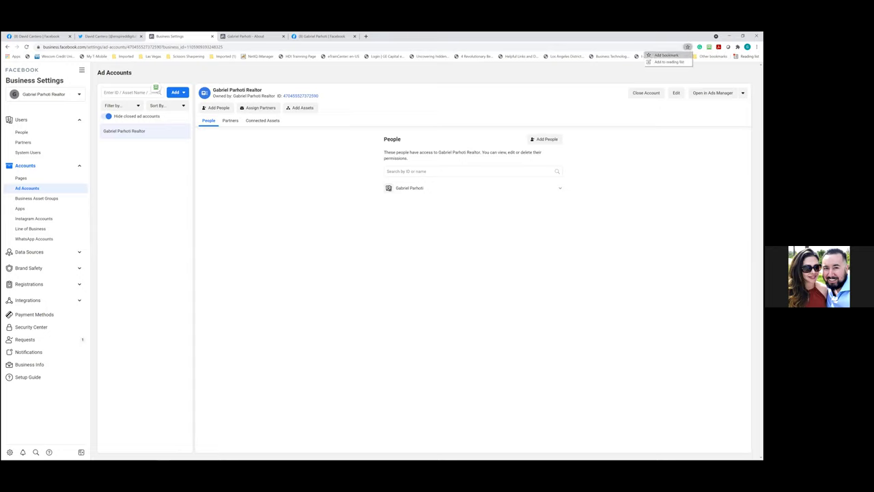
pyautogui.click(663, 54)
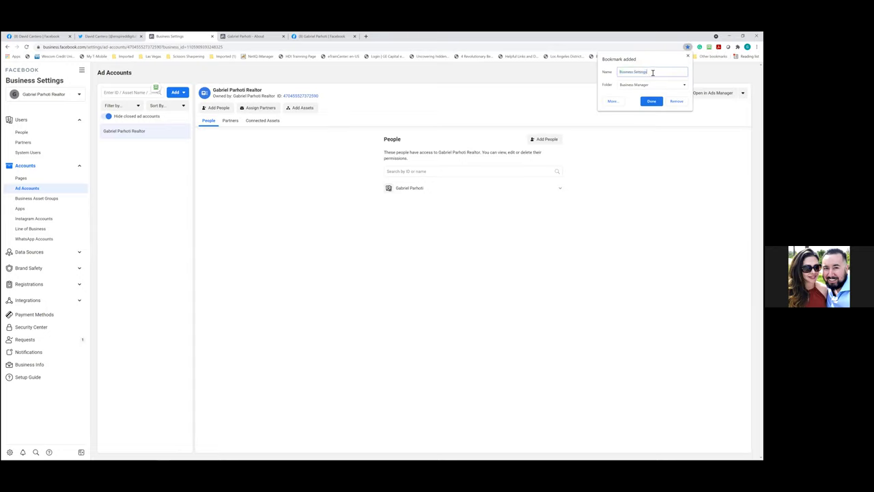
pyautogui.write('Add Account')
pyautogui.click(650, 101)
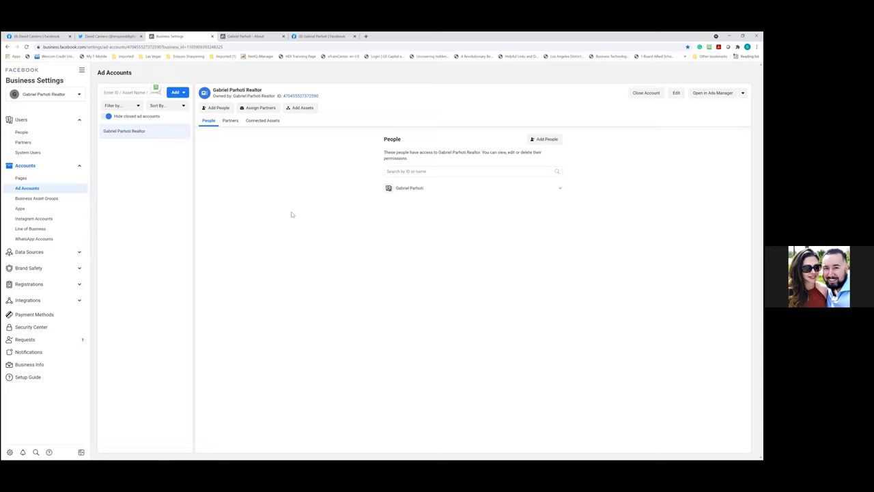
# Capture a Snagit region screenshot around the ad account's name and ID header
pyautogui.moveTo(83, 453)
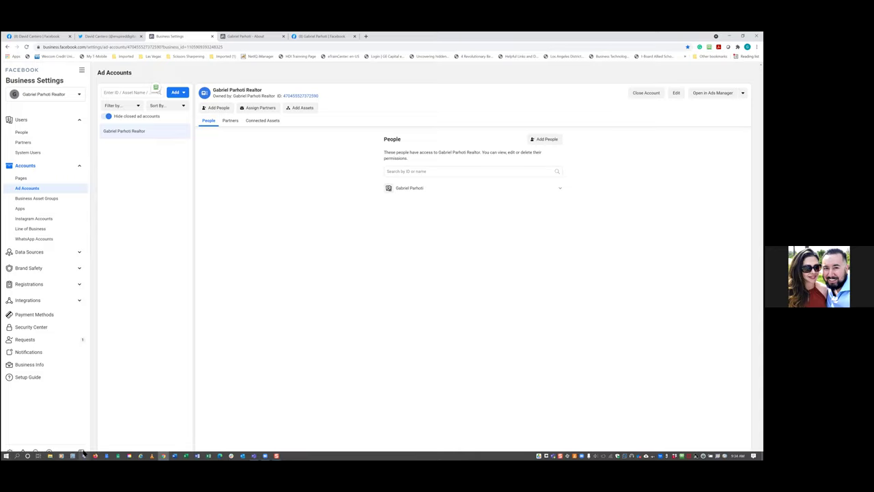
pyautogui.click(276, 455)
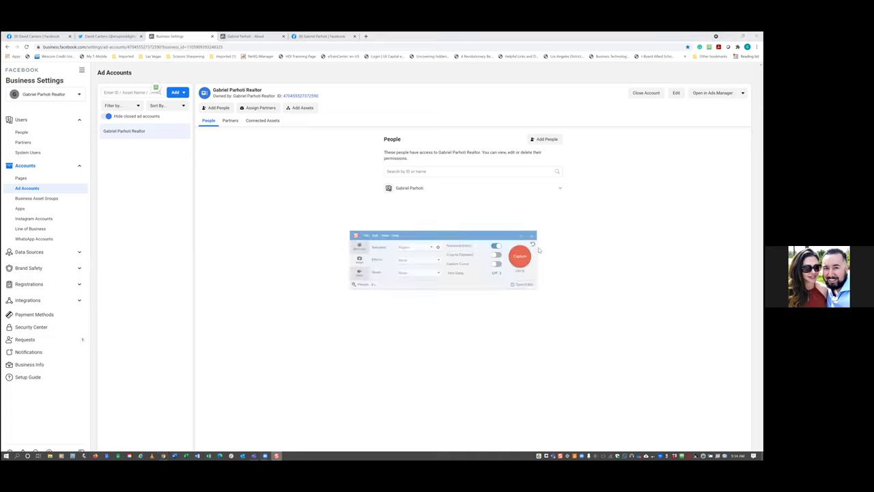
pyautogui.hotkey('ctrl', 'shift', 'c')
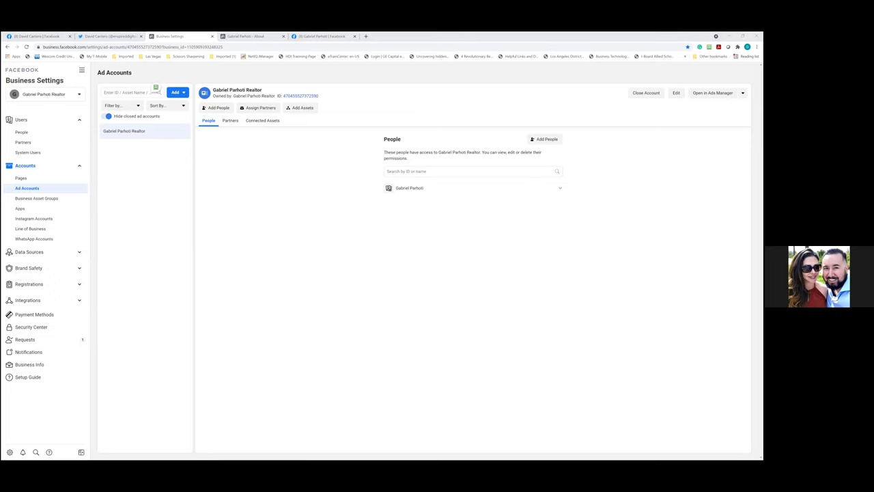
pyautogui.moveTo(186, 76); pyautogui.dragTo(370, 157)
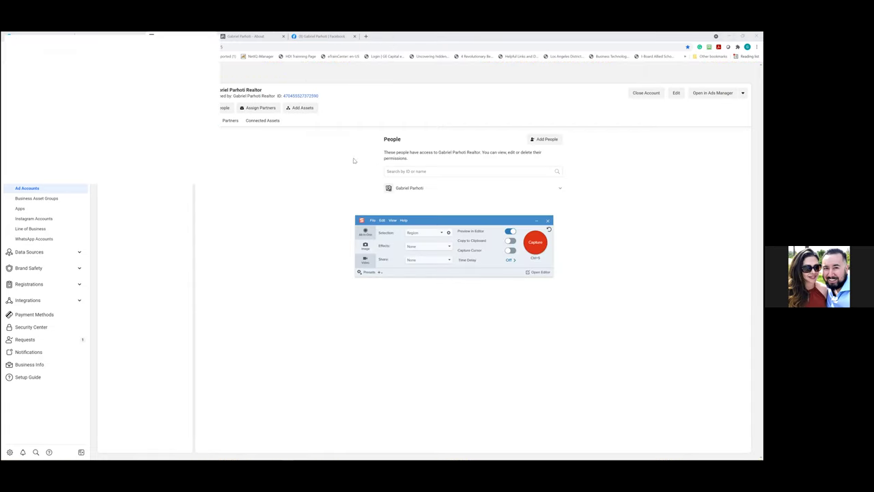
# Save the capture to the Desktop as 'ADD ID Account Number.png' and close the Snagit editor
pyautogui.click(10, 39)
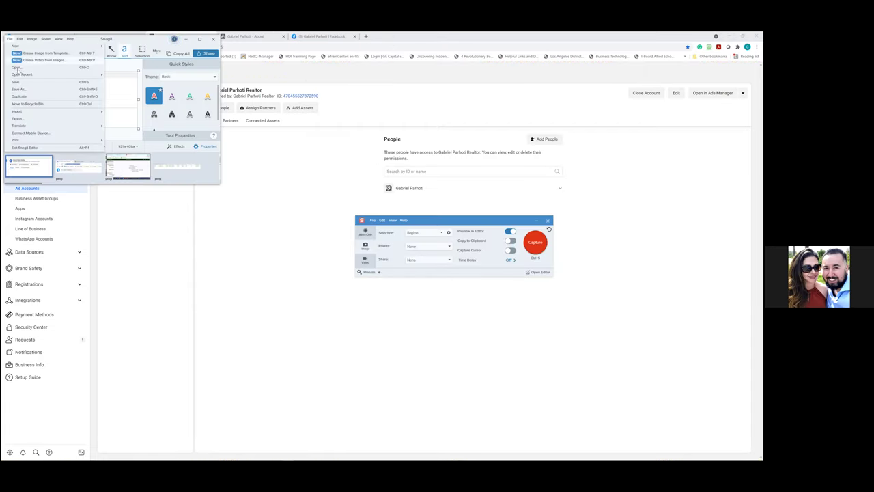
pyautogui.click(42, 89)
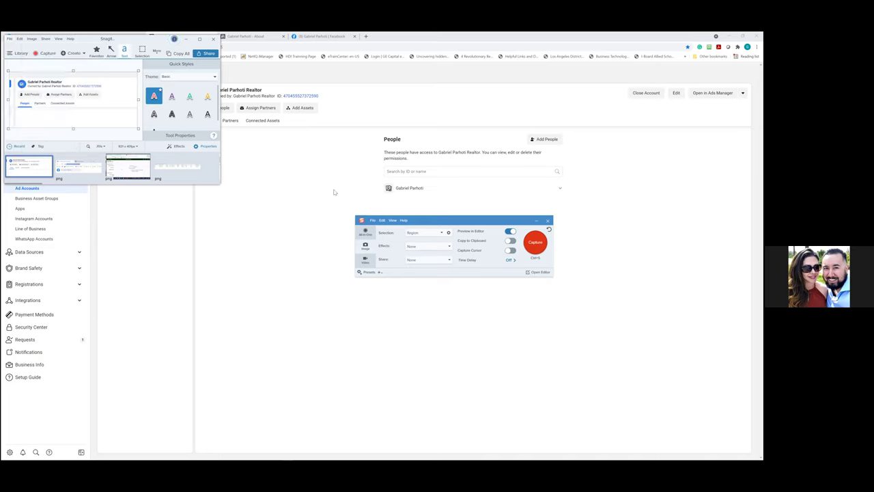
pyautogui.click(93, 156)
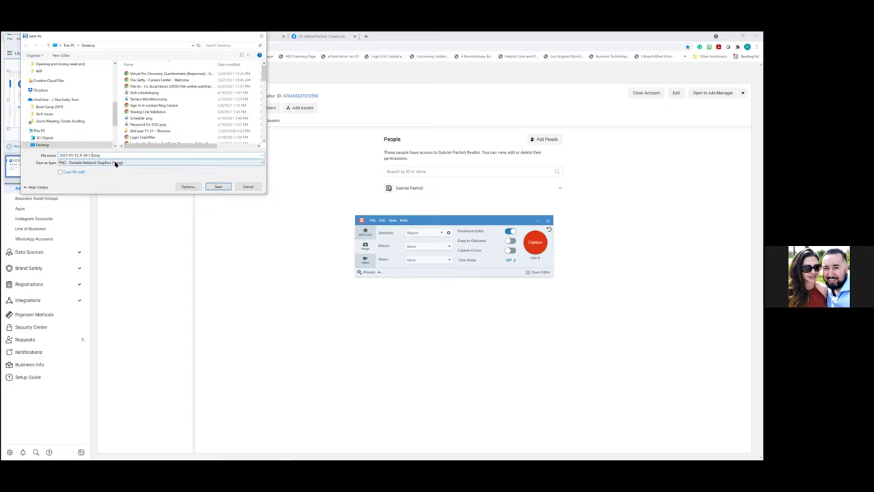
pyautogui.press('BackSpace')
pyautogui.press('BackSpace')
pyautogui.press('BackSpace')
pyautogui.press('BackSpace')
pyautogui.press('BackSpace')
pyautogui.press('BackSpace')
pyautogui.press('BackSpace')
pyautogui.press('BackSpace')
pyautogui.press('BackSpace')
pyautogui.press('BackSpace')
pyautogui.press('BackSpace')
pyautogui.press('BackSpace')
pyautogui.press('BackSpace')
pyautogui.press('BackSpace')
pyautogui.press('BackSpace')
pyautogui.press('BackSpace')
pyautogui.press('BackSpace')
pyautogui.write('ADD ID Account Number')
pyautogui.scroll(4, 90, 130)
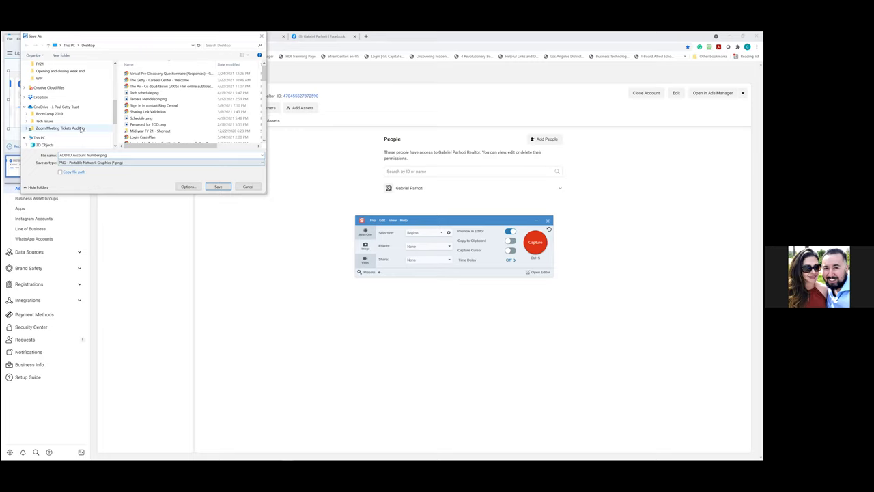
pyautogui.scroll(3, 62, 112)
pyautogui.click(43, 78)
pyautogui.click(218, 187)
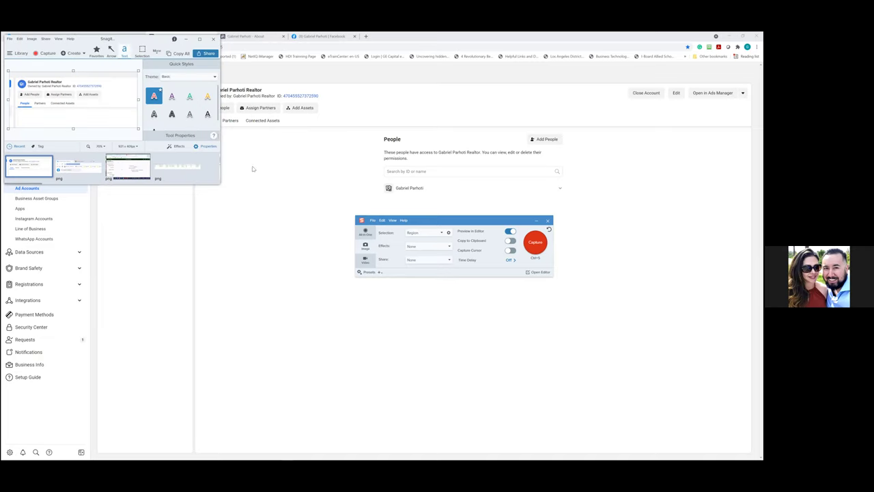
pyautogui.click(215, 39)
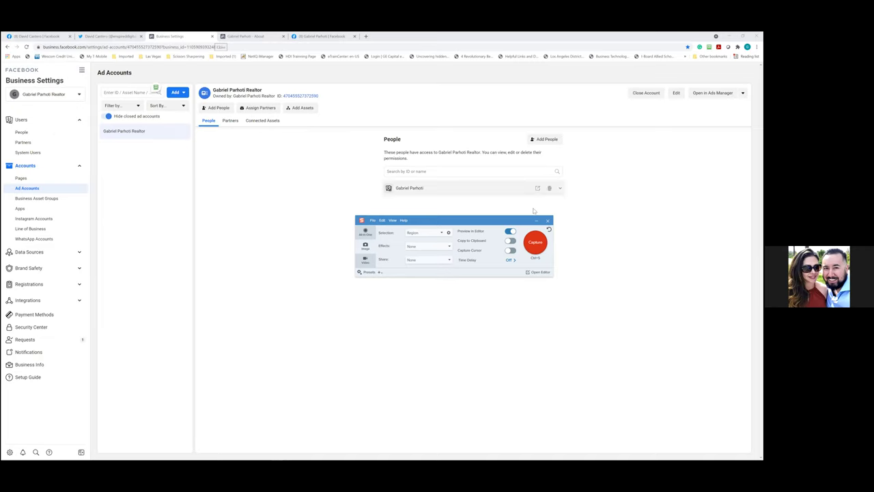
# Dismiss the capture widget and open Data Sources > Pixels in Business Settings
pyautogui.click(547, 221)
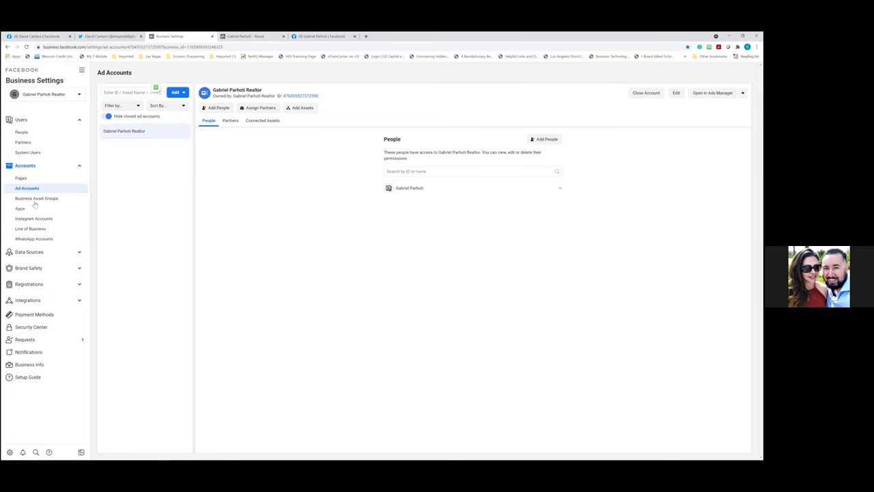
pyautogui.click(45, 252)
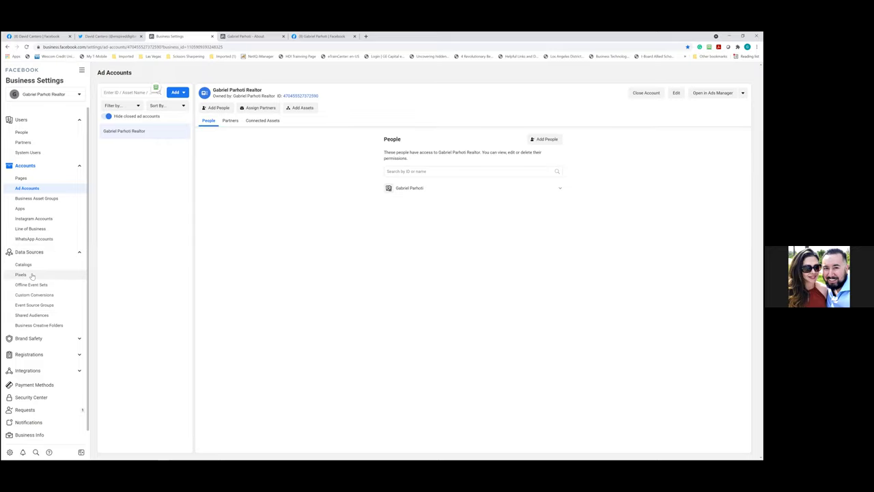
pyautogui.click(31, 275)
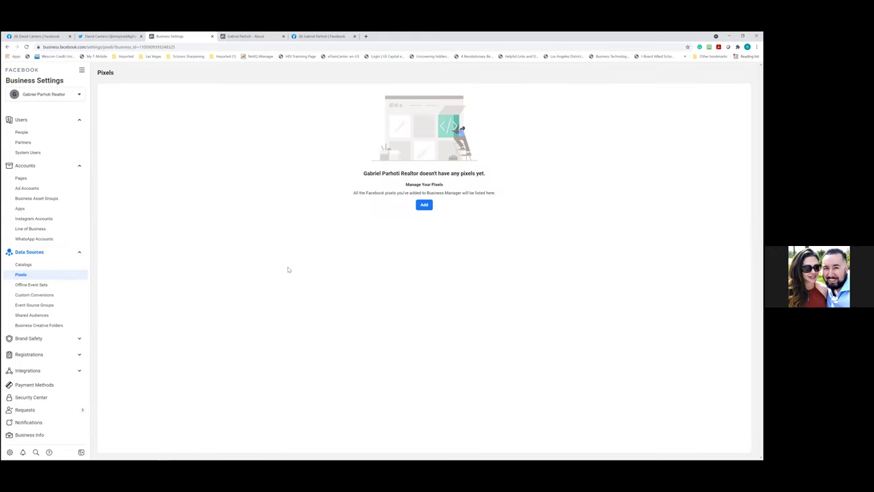
# Create a new pixel named after the realtor business, trimming the suggested name's trailing text
pyautogui.click(424, 205)
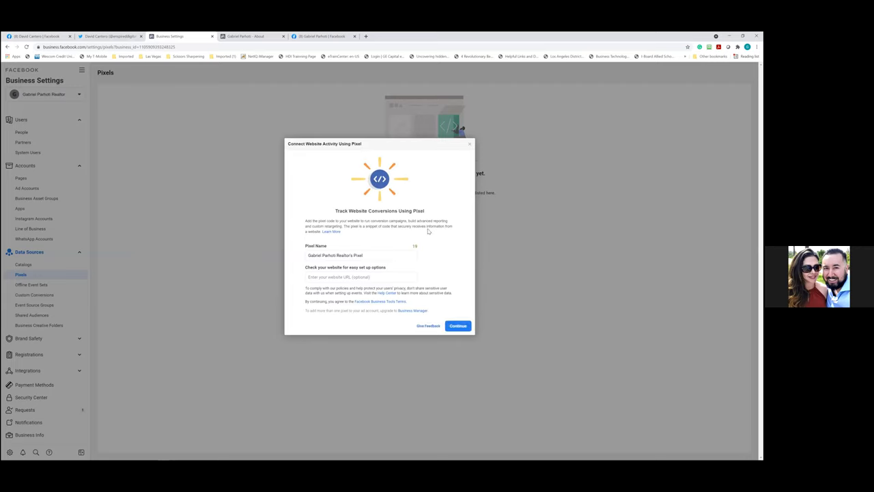
pyautogui.click(381, 256)
pyautogui.press('BackSpace')
pyautogui.click(454, 329)
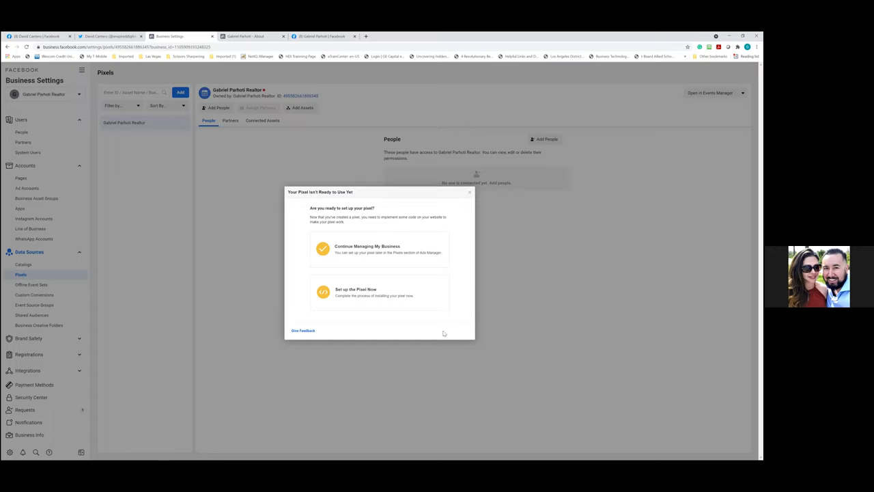
# Choose manual pixel code installation, copy the base code to the clipboard, and close the dialog
pyautogui.click(374, 296)
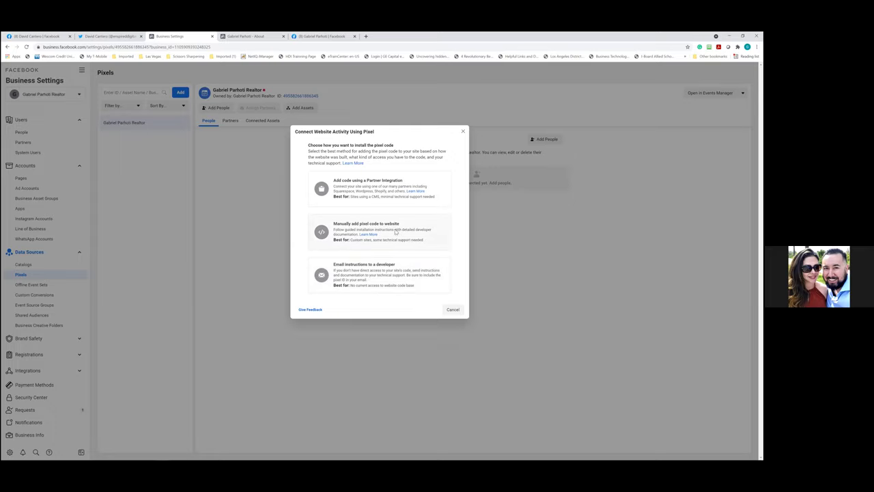
pyautogui.click(397, 231)
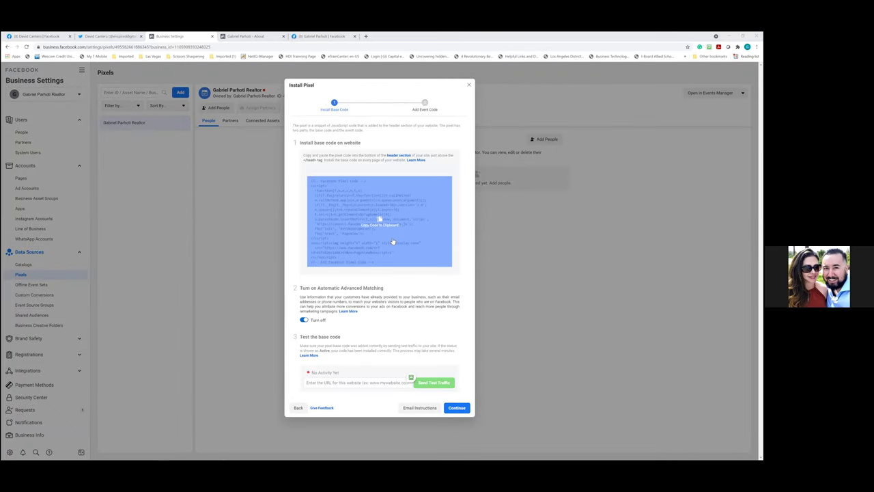
pyautogui.click(361, 232)
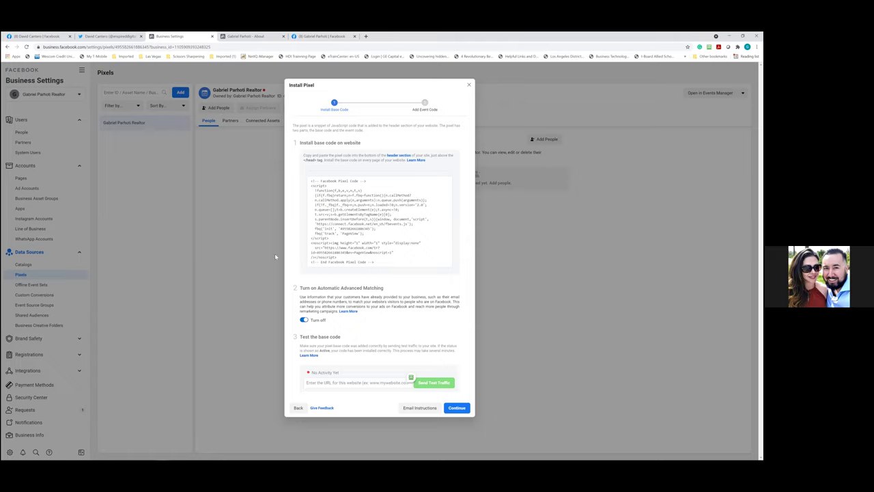
pyautogui.click(470, 85)
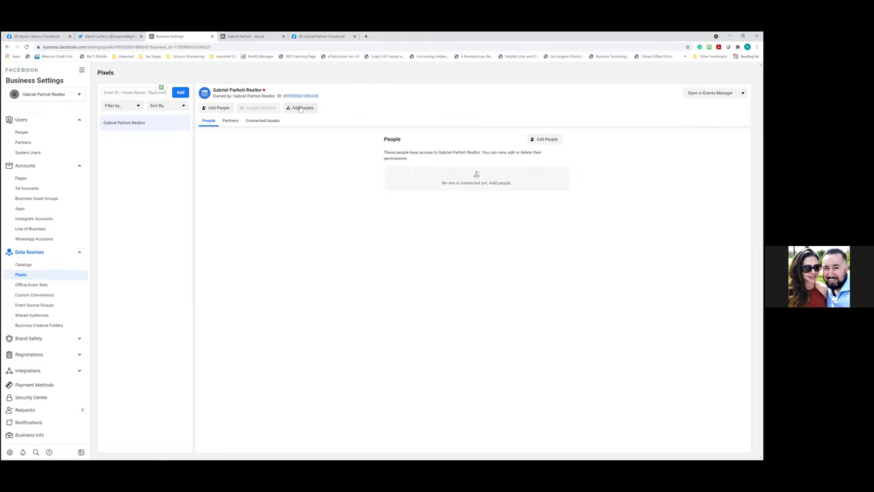
# Assign the account owner Manage Pixel (Full Control) access on the new pixel
pyautogui.click(225, 110)
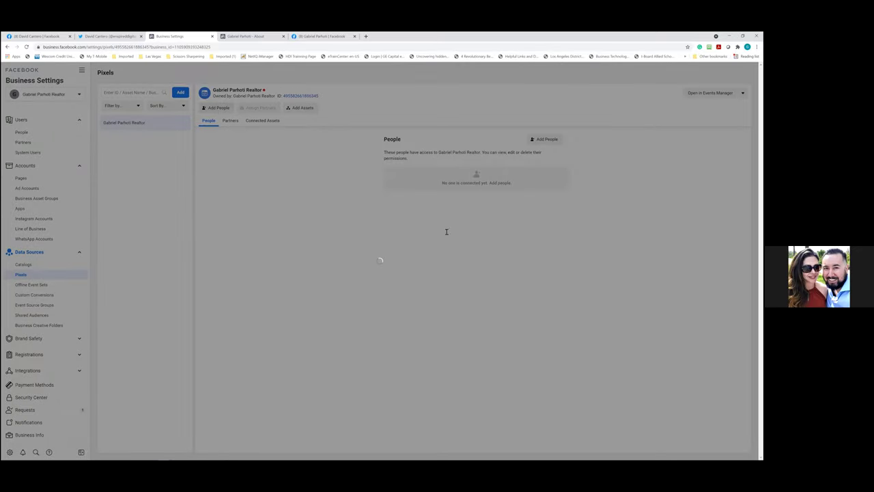
pyautogui.click(307, 171)
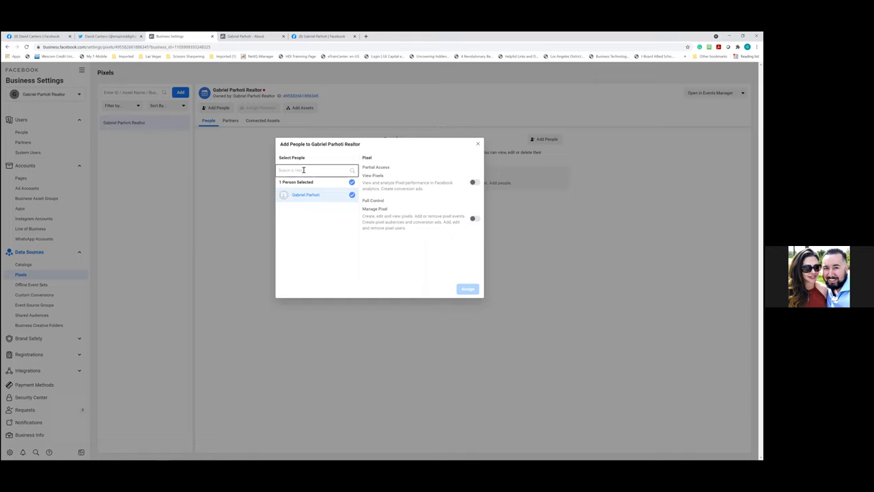
pyautogui.click(475, 219)
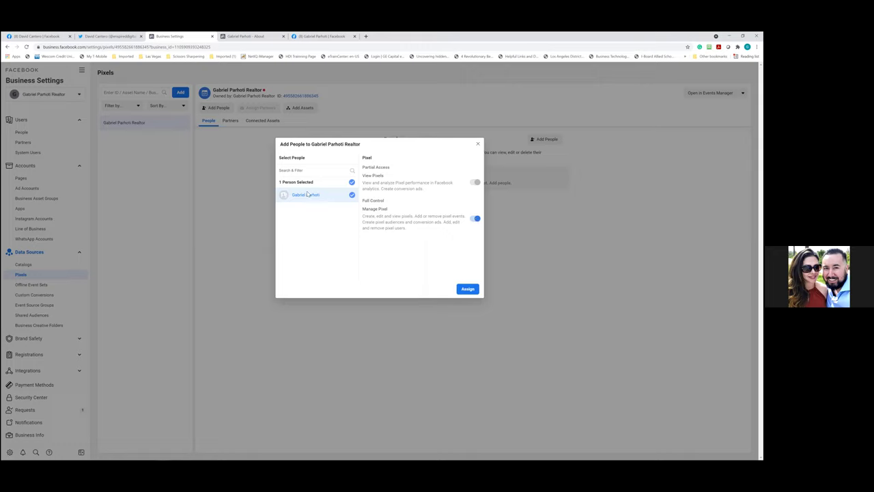
pyautogui.click(463, 290)
pyautogui.click(424, 213)
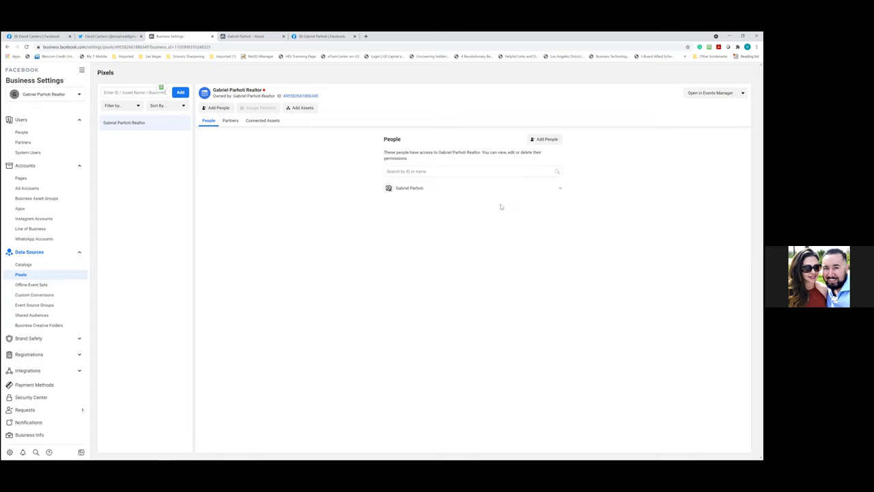
pyautogui.moveTo(265, 92)
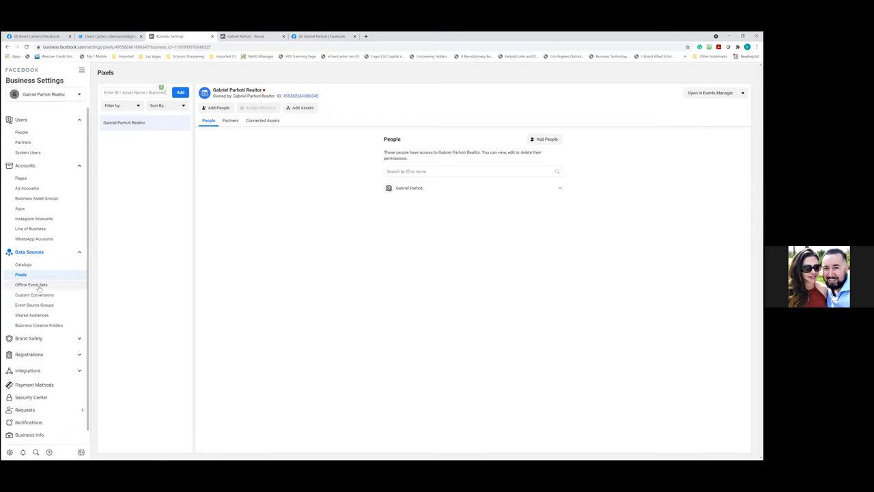
# Open Brand Safety > Domains, then bring the business Page's About tab to the front
pyautogui.click(33, 338)
pyautogui.click(34, 322)
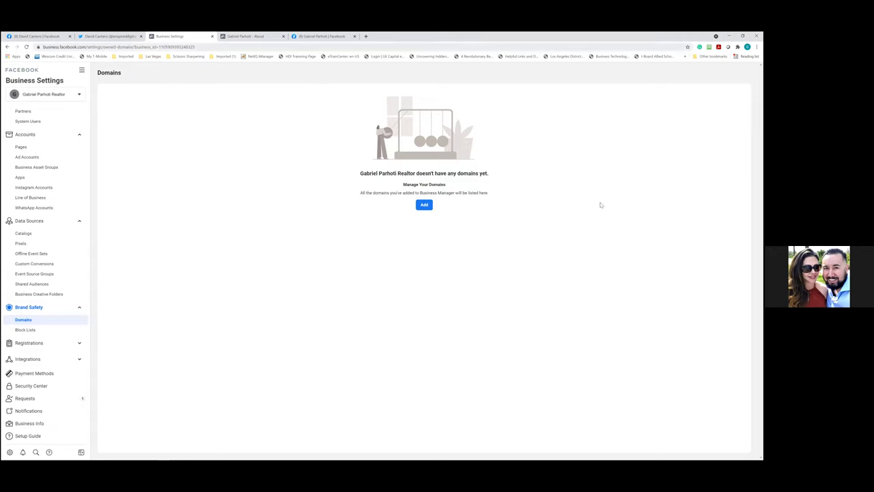
pyautogui.moveTo(321, 36); pyautogui.dragTo(248, 35)
pyautogui.click(350, 39)
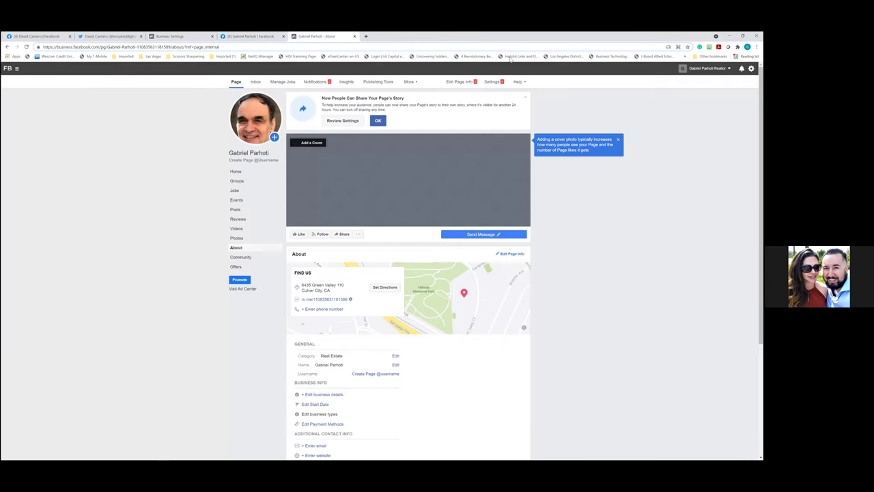
pyautogui.press('super+Down')
pyautogui.click(377, 60)
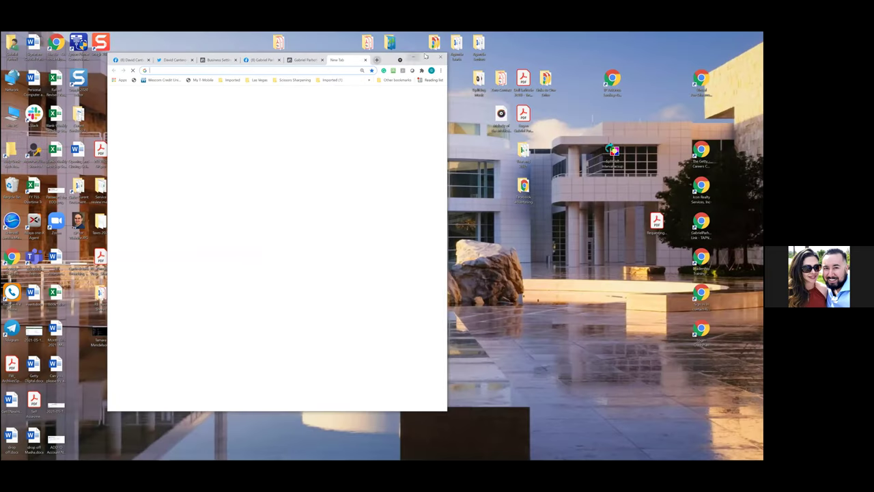
pyautogui.doubleClick(411, 59)
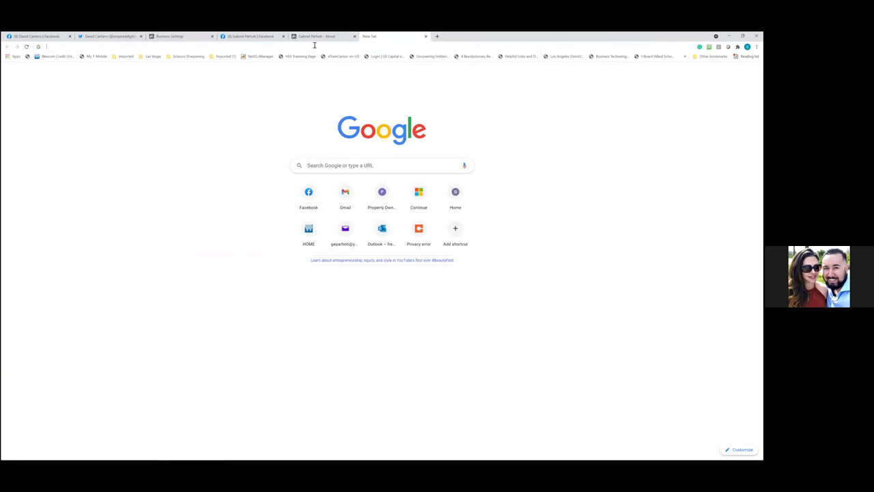
pyautogui.click(315, 46)
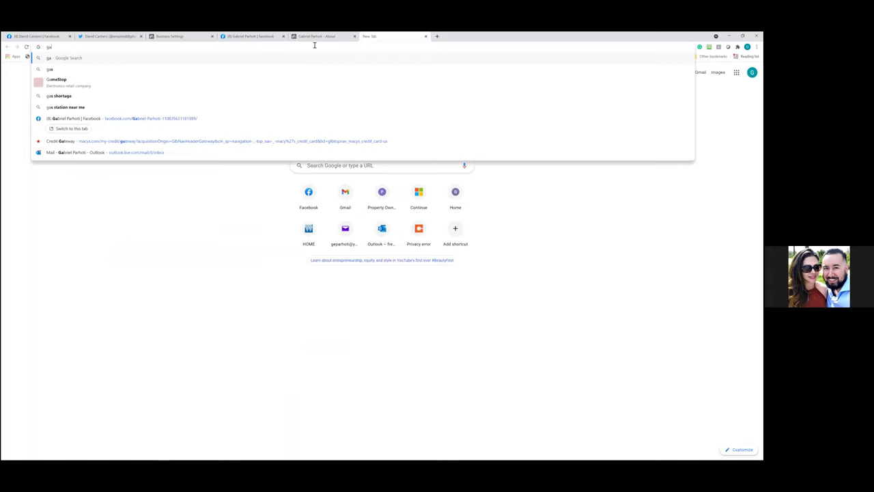
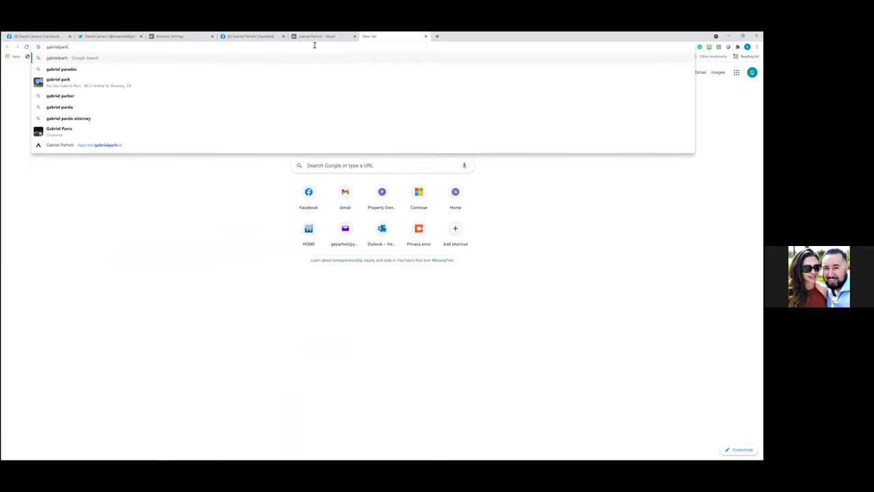
pyautogui.write('.com')
pyautogui.press('Return')
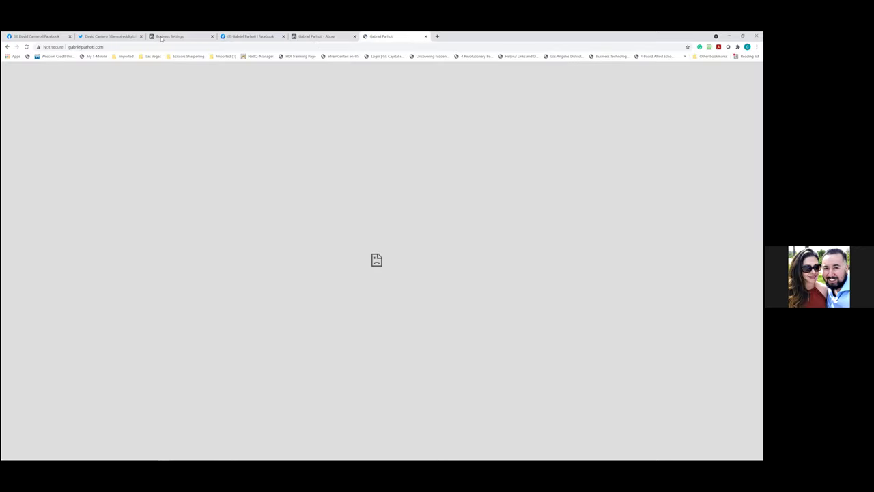
# Check the Facebook Page and About tabs, then return toward Business Settings
pyautogui.click(113, 46)
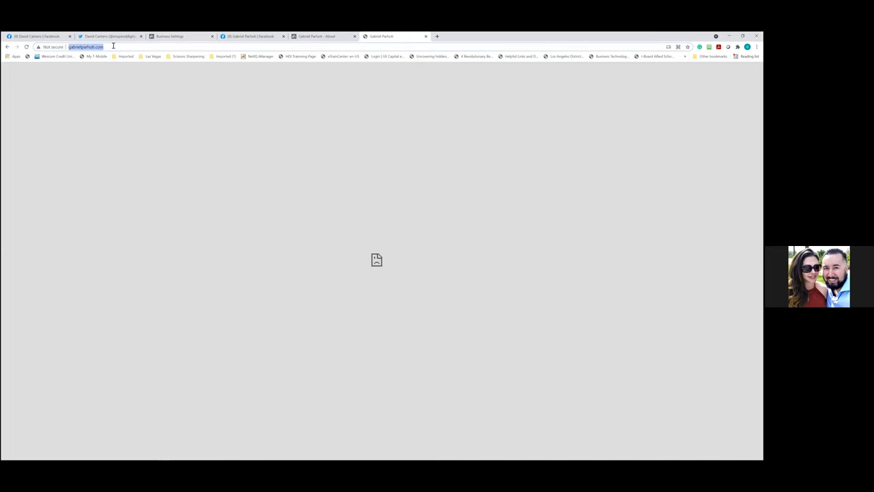
pyautogui.click(248, 36)
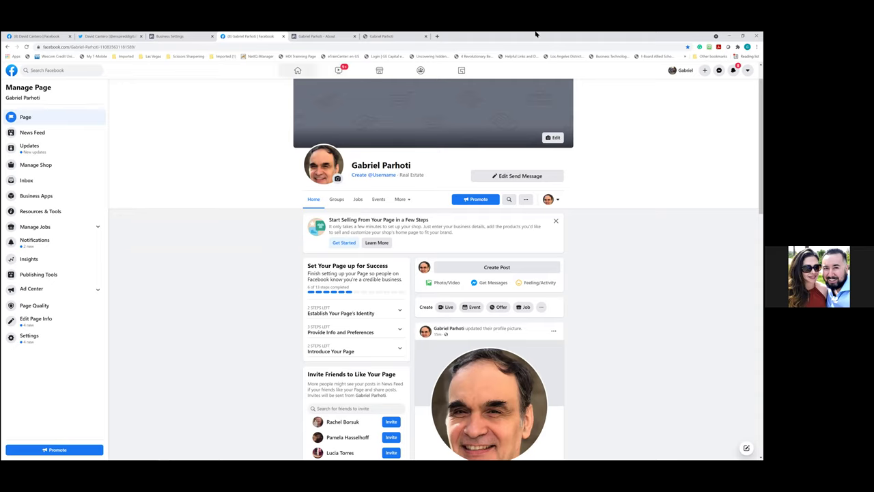
pyautogui.click(326, 41)
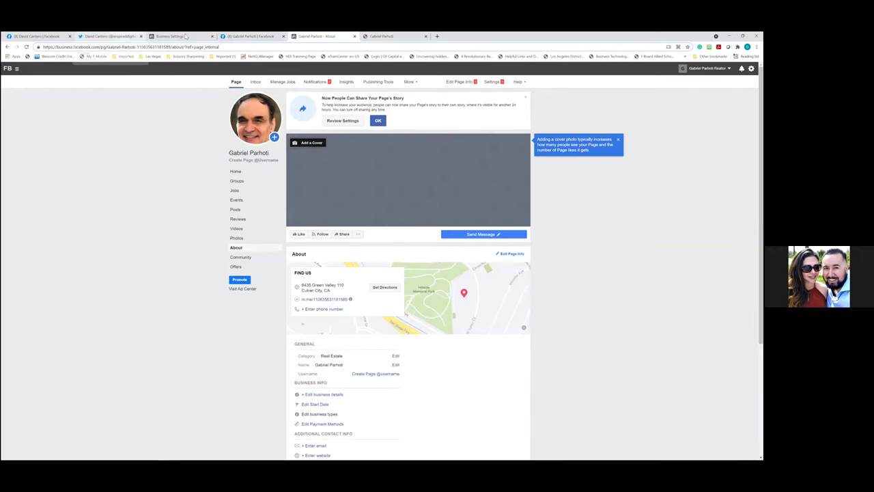
pyautogui.click(185, 37)
# Return from Twitter to the Business Settings Domains page, which shows no domains yet
pyautogui.click(129, 39)
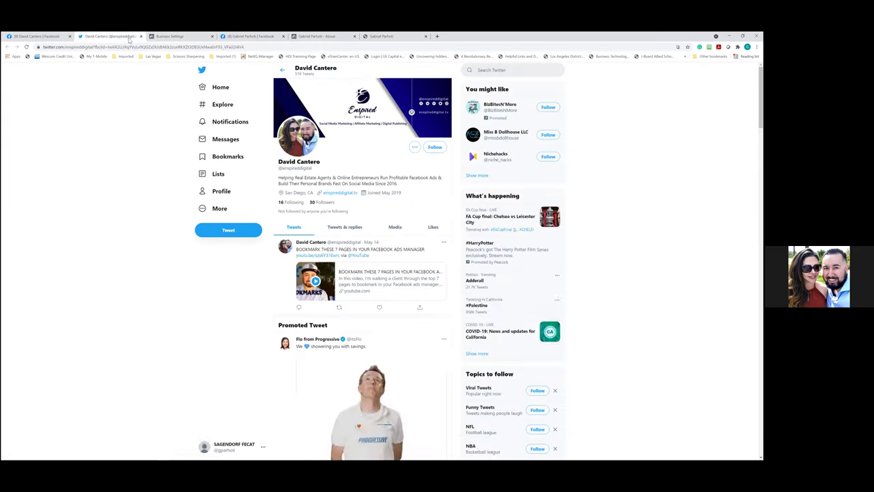
pyautogui.click(189, 36)
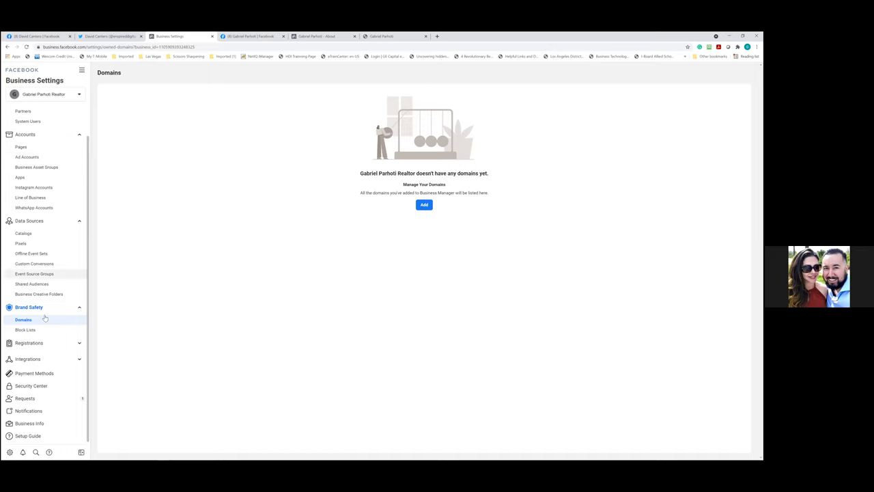
pyautogui.click(46, 372)
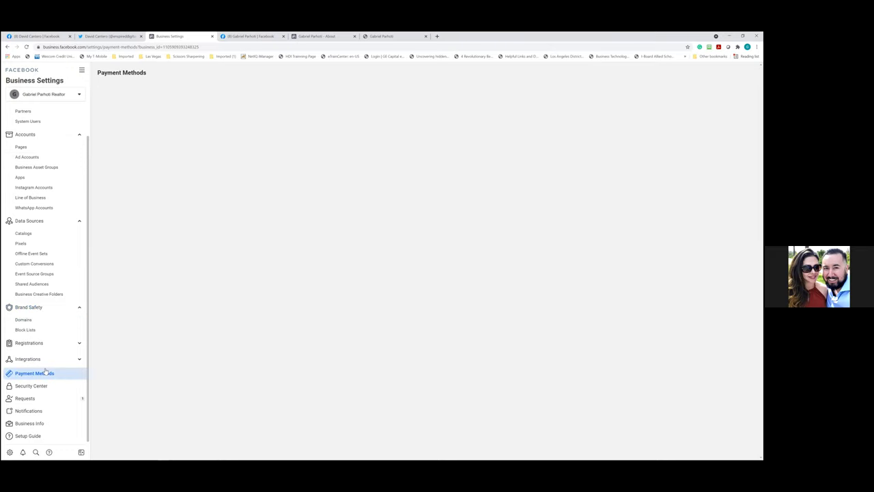
# Review the listed Mastercard payment method, which has 0 connected ad accounts
pyautogui.click(429, 212)
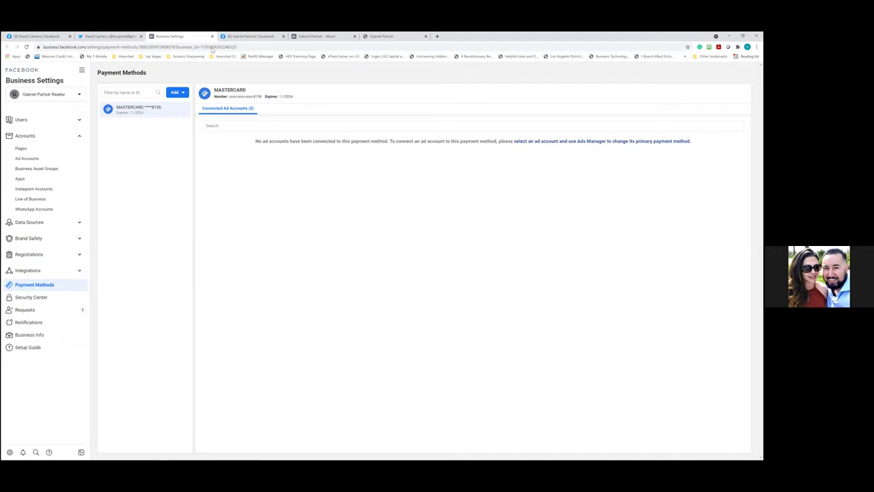
pyautogui.click(38, 336)
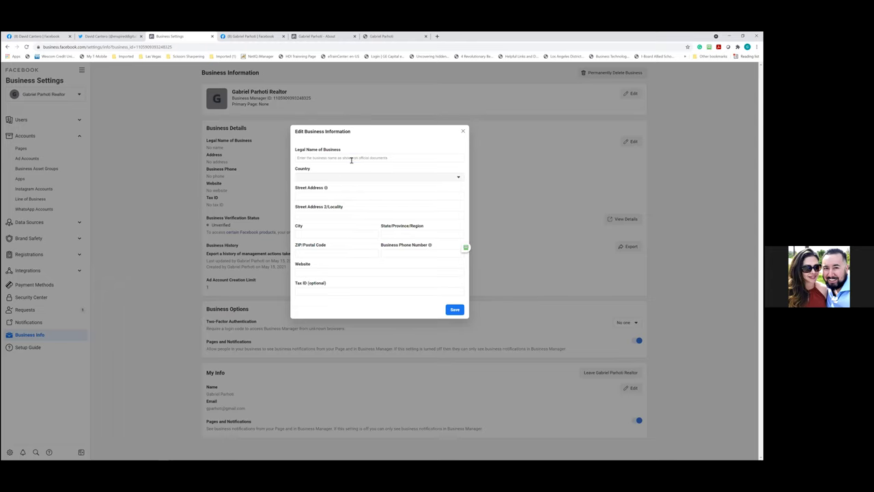
# Fill in the business's legal details and require two-factor authentication for everyone
pyautogui.click(351, 159)
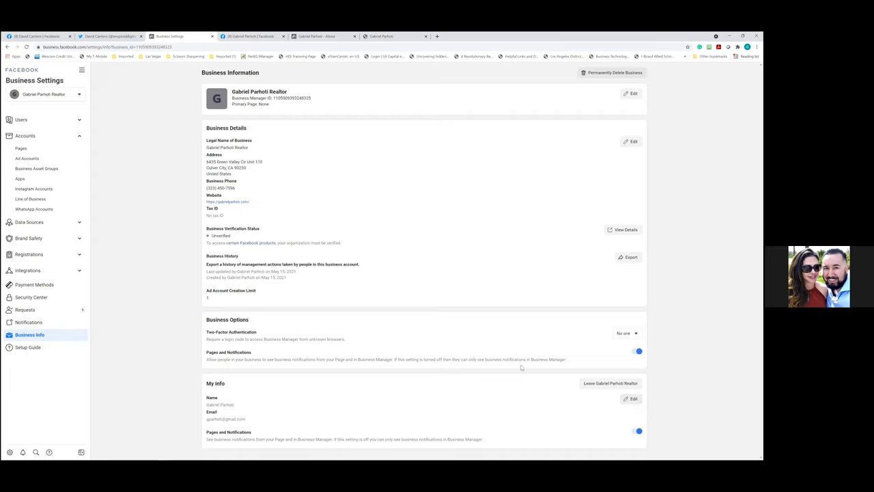
pyautogui.click(628, 335)
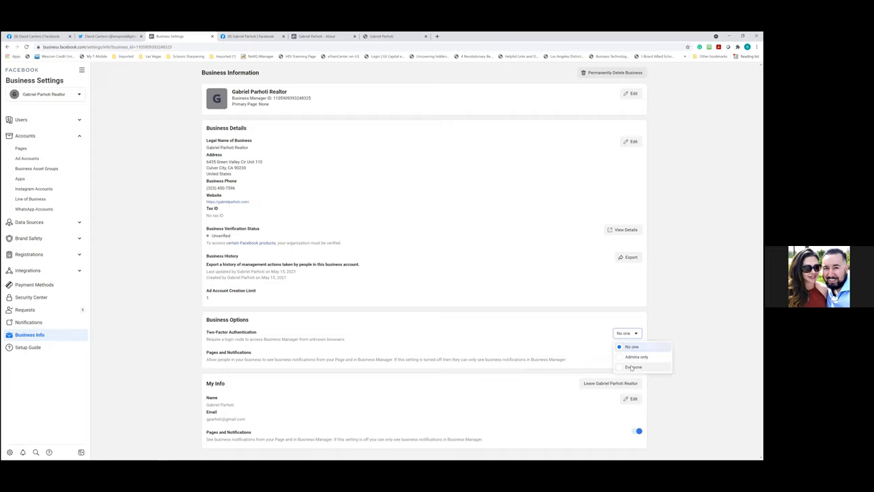
pyautogui.click(632, 366)
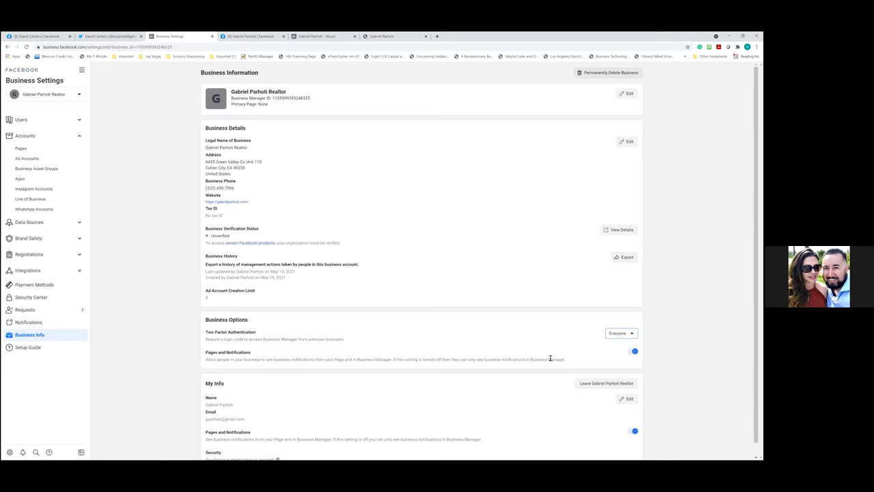
pyautogui.scroll(-1, 550, 358)
pyautogui.click(261, 452)
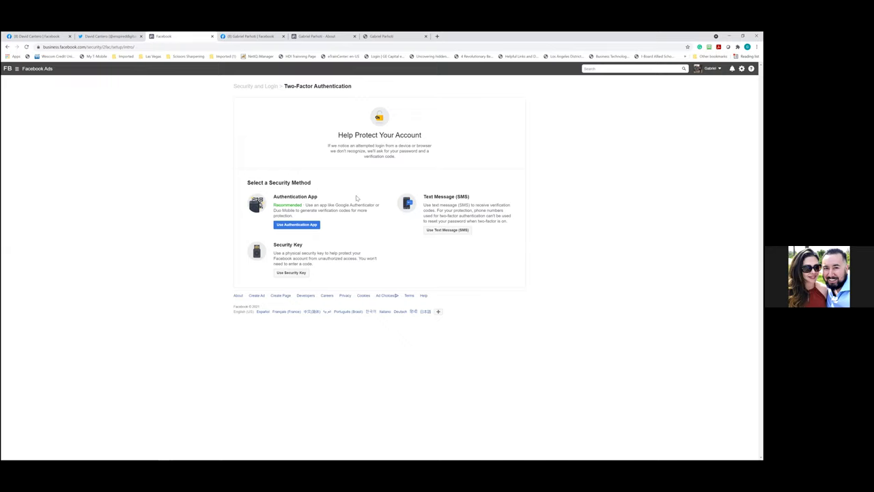
# Turn on two-factor authentication by text message (SMS) using the chosen phone number
pyautogui.click(448, 230)
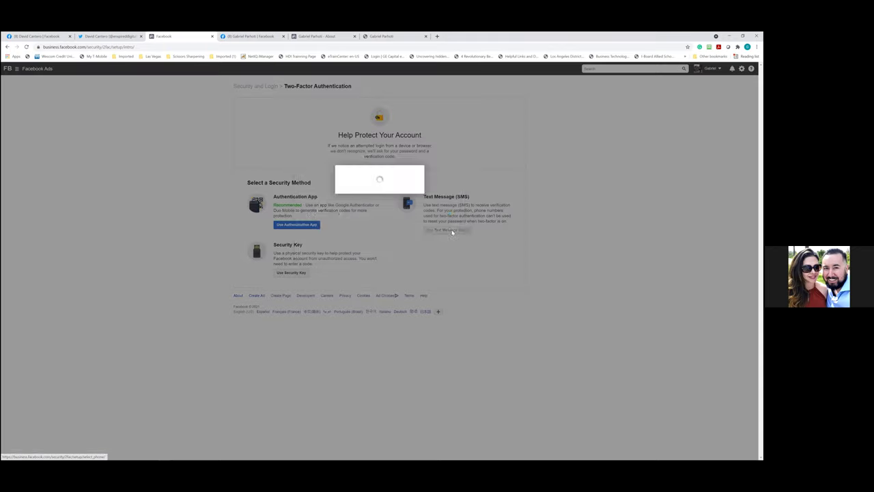
pyautogui.click(449, 252)
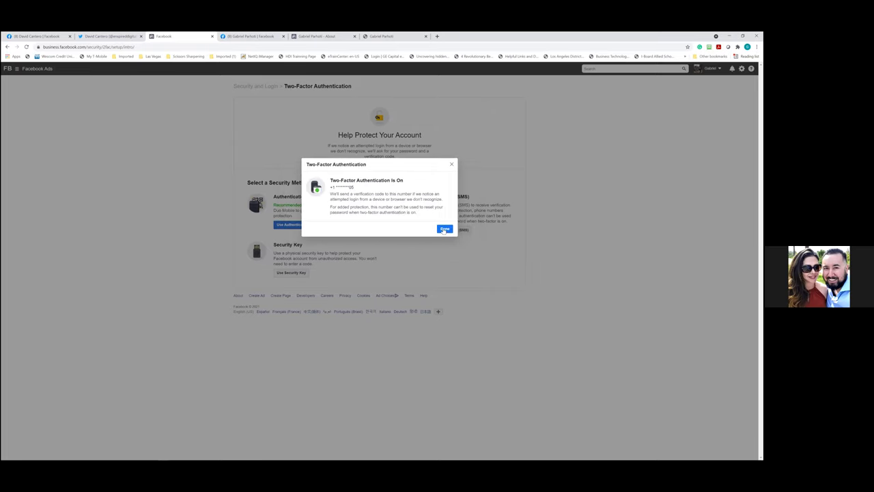
pyautogui.click(444, 229)
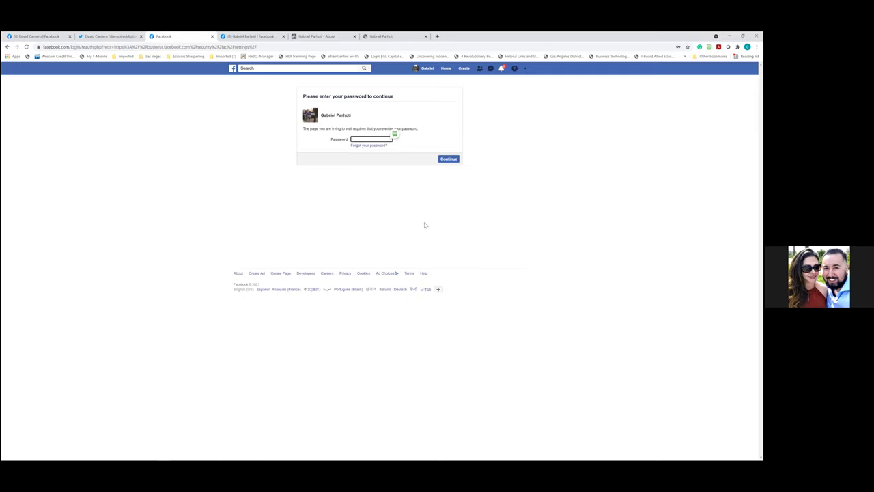
pyautogui.click(372, 140)
# Re-enter the password from saved logins, decline saving it, and close the two-factor tab
pyautogui.click(375, 170)
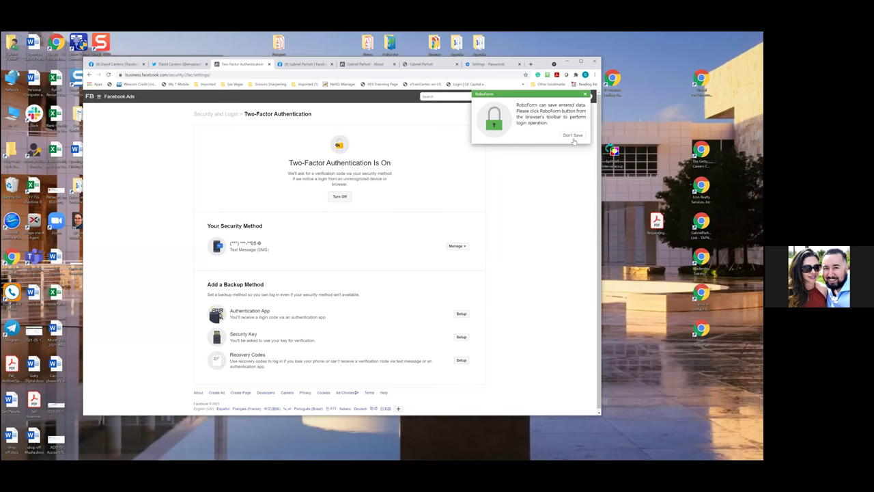
pyautogui.click(573, 137)
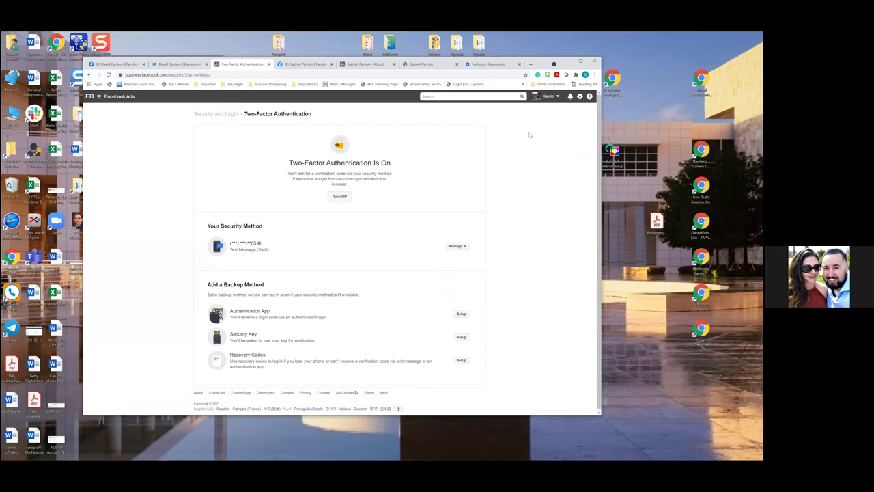
pyautogui.click(270, 64)
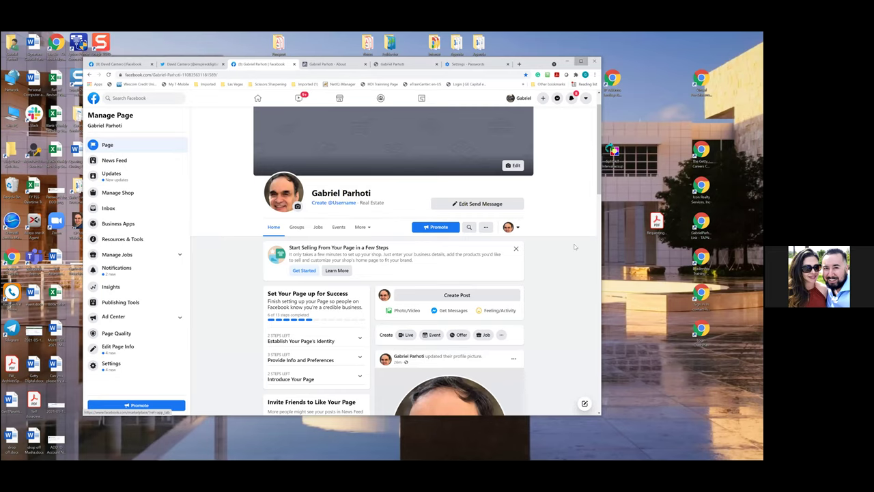
# Maximize Chrome, close the Facebook Page and broken website tabs, and return to the About tab
pyautogui.press('super+Up')
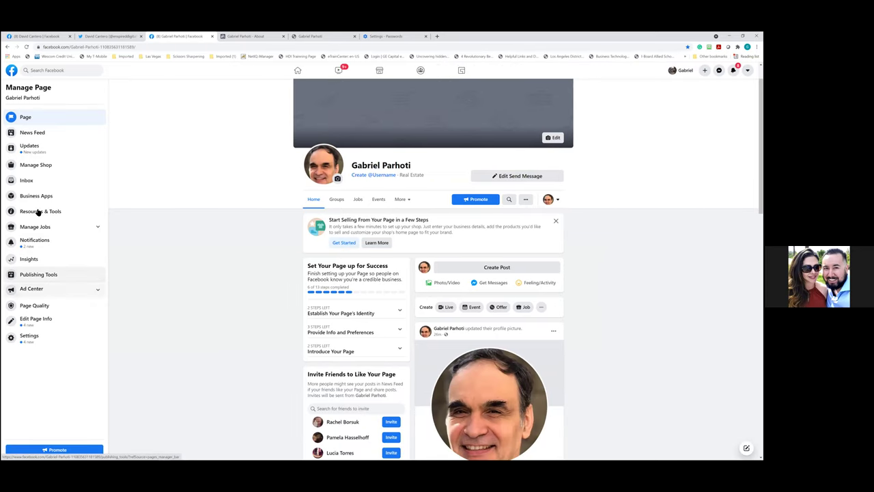
pyautogui.click(212, 36)
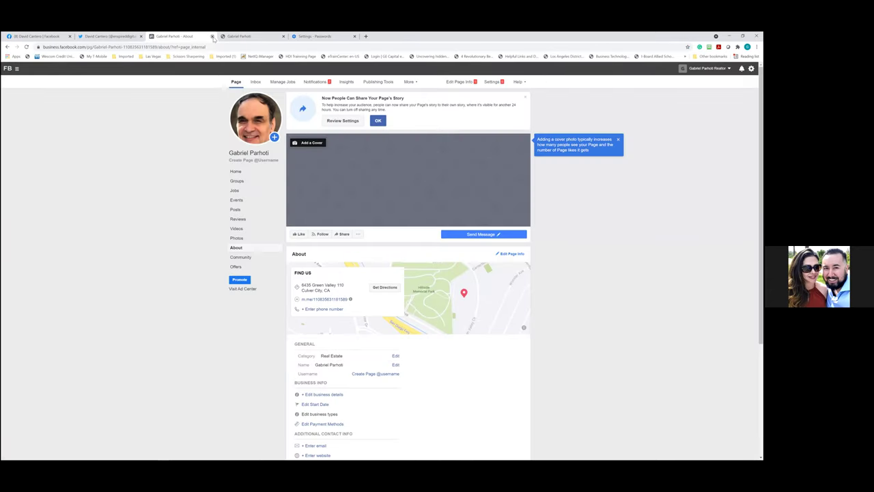
pyautogui.click(259, 37)
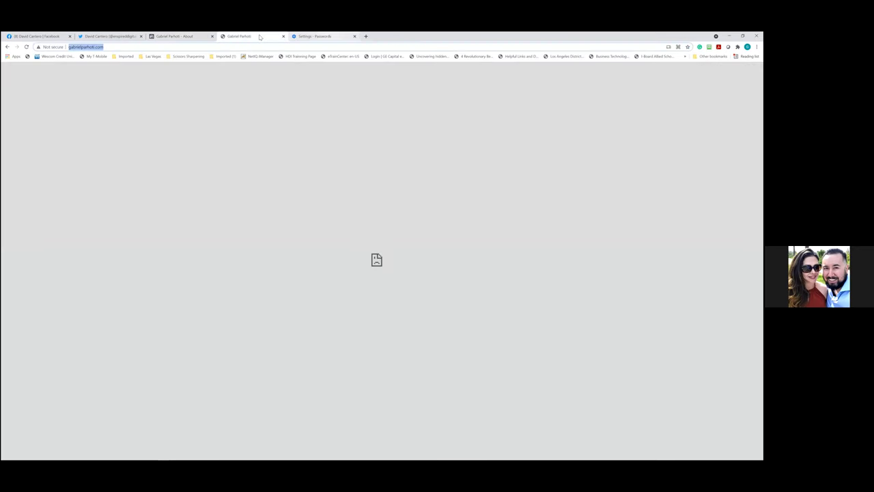
pyautogui.hotkey('ctrl', 'w')
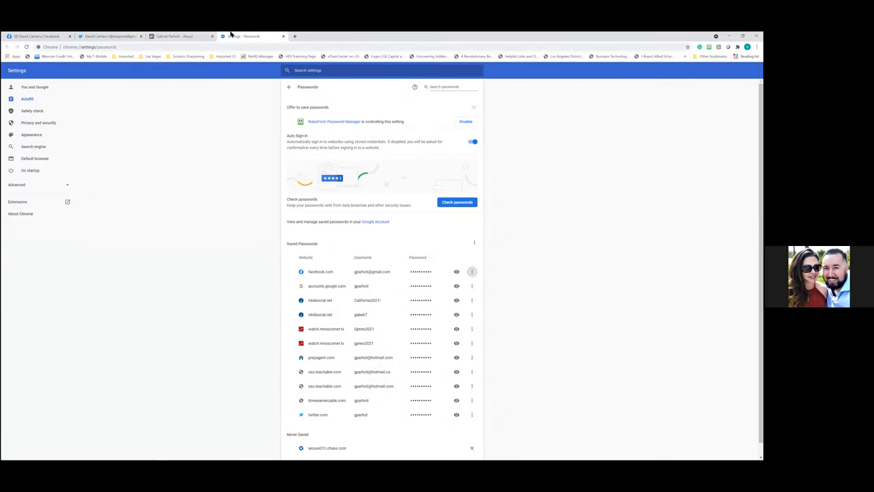
pyautogui.click(200, 38)
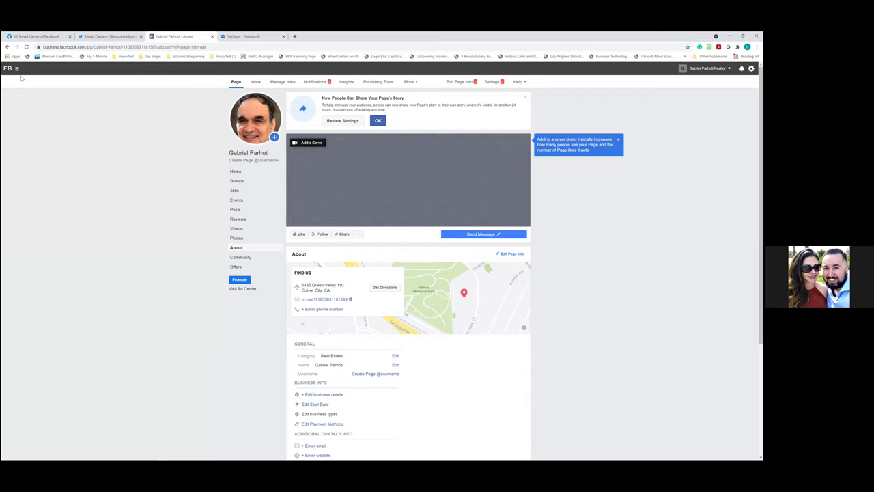
pyautogui.click(17, 70)
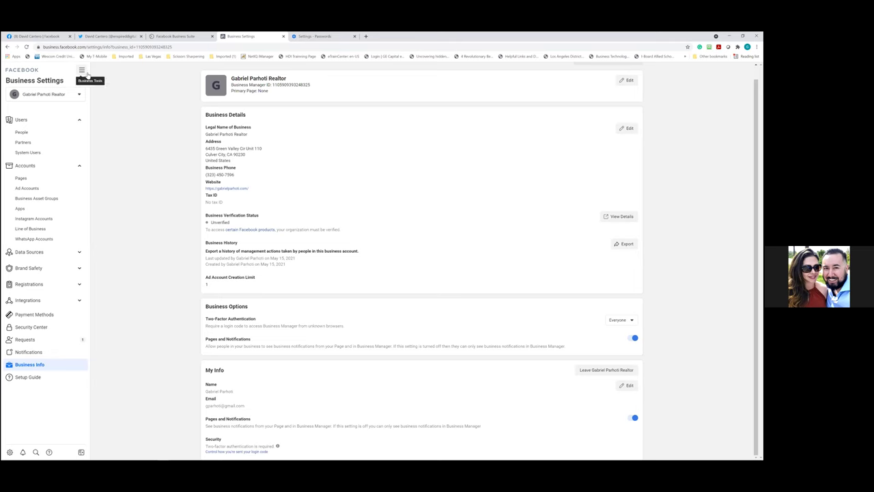
# Go to Ads Manager from the Business Tools shortcuts menu
pyautogui.click(85, 73)
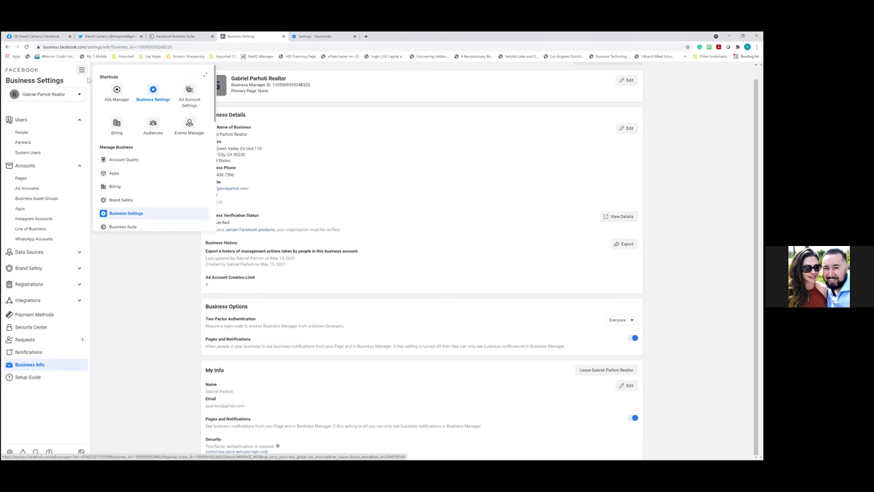
pyautogui.click(117, 91)
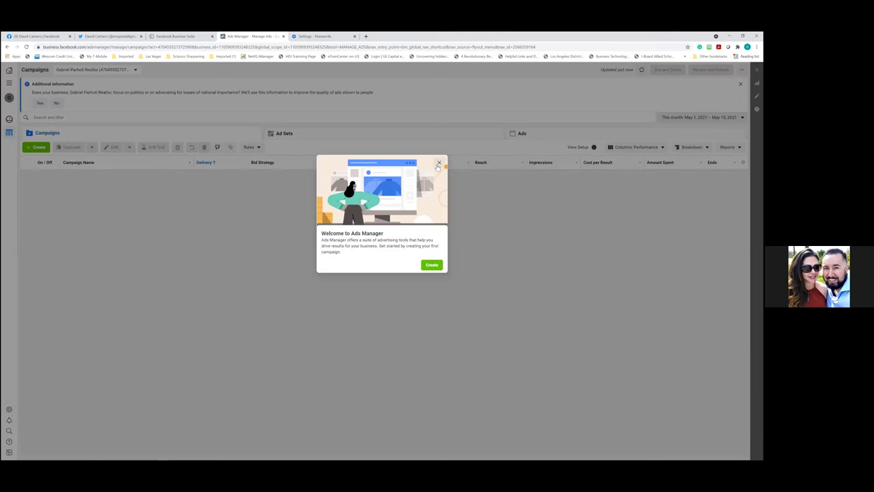
# Dismiss the Ads Manager welcome message and review the available ad accounts
pyautogui.click(231, 275)
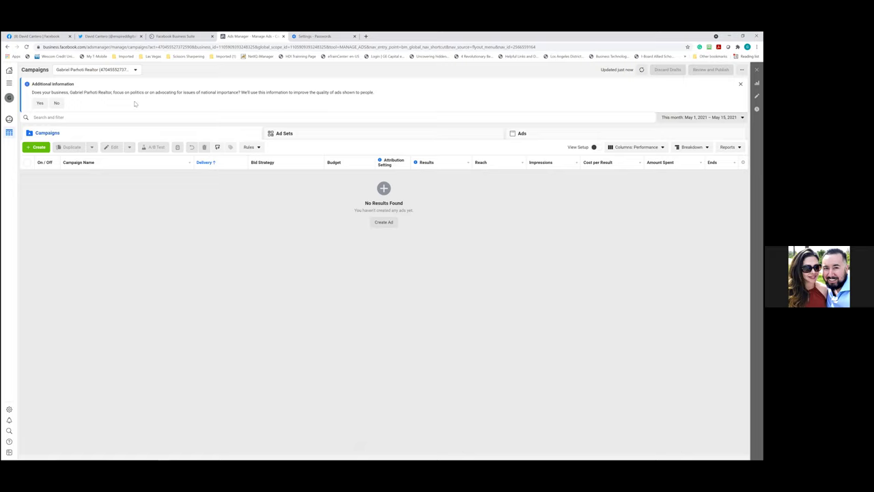
pyautogui.click(136, 71)
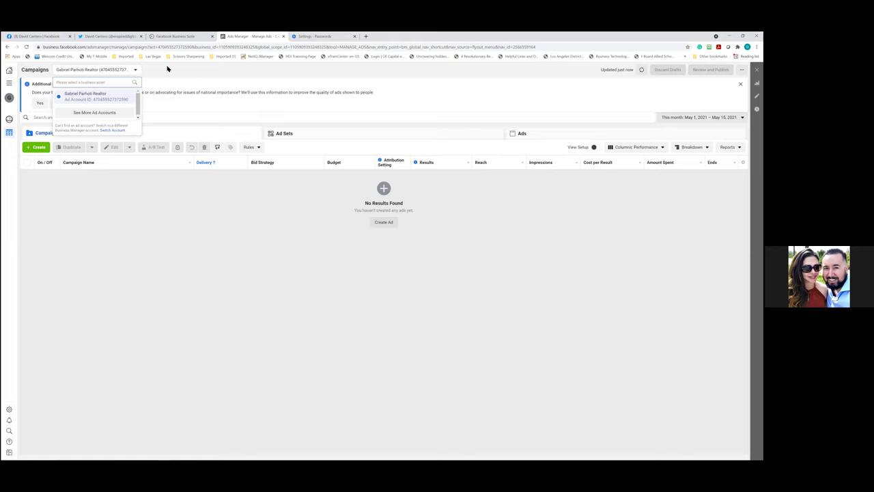
pyautogui.click(161, 73)
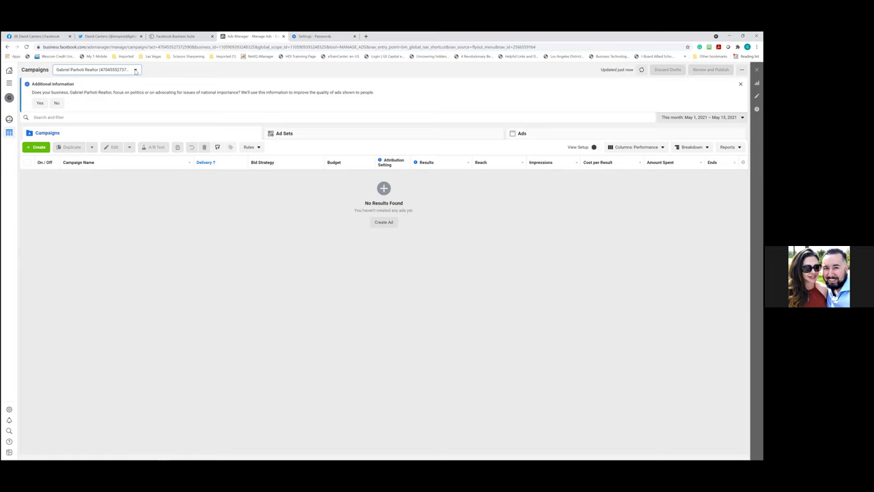
pyautogui.click(135, 71)
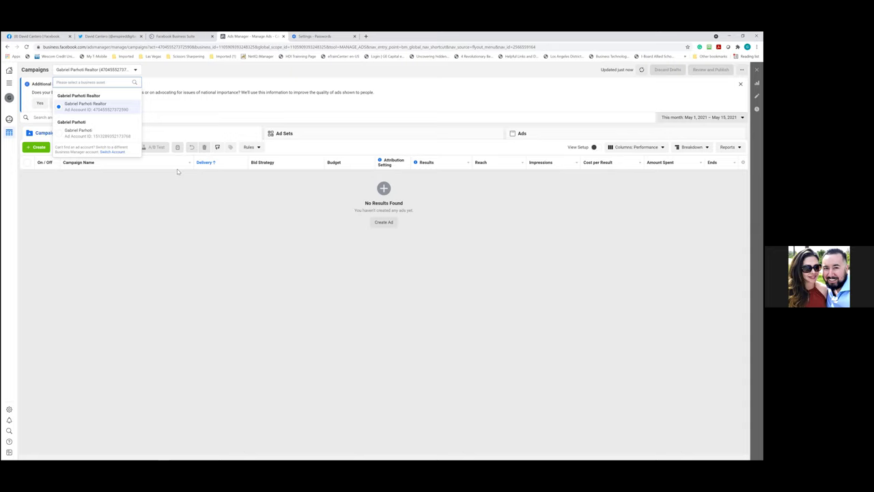
pyautogui.click(274, 77)
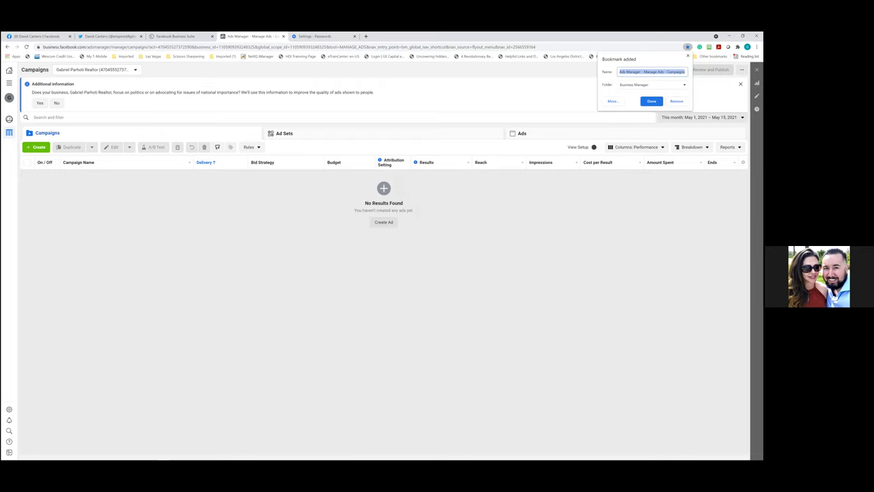
# Bookmark the Campaigns page as 'Ads Manager' in the Business Manager folder
pyautogui.click(659, 71)
pyautogui.moveTo(685, 72); pyautogui.dragTo(642, 76)
pyautogui.press('BackSpace')
pyautogui.click(653, 101)
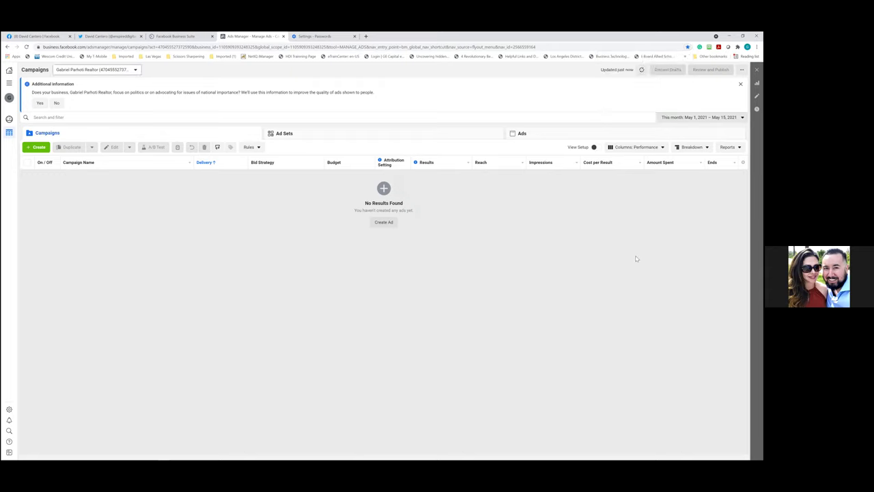
# Open the ad account's Payment Settings page through Billing in the Business Tools menu
pyautogui.click(9, 83)
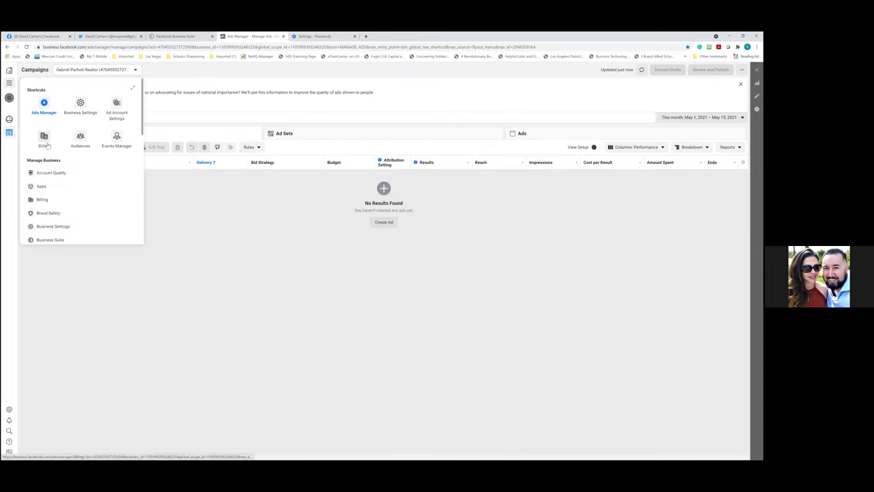
pyautogui.click(44, 199)
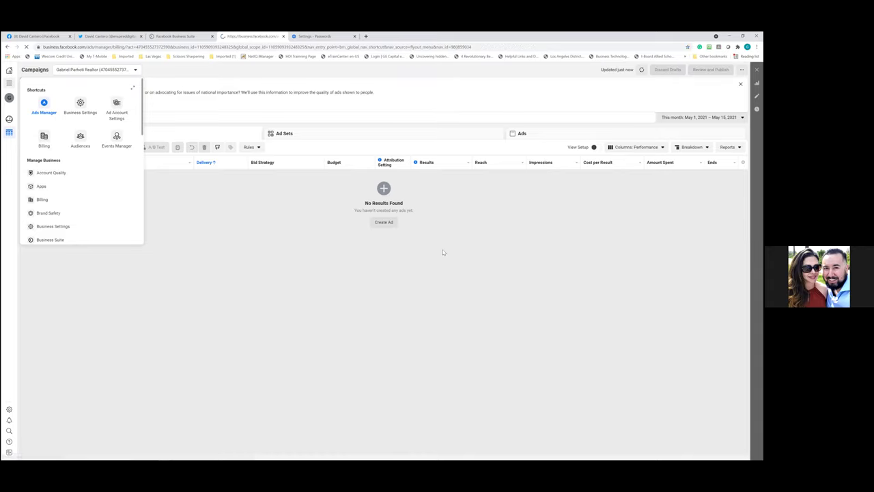
pyautogui.click(46, 204)
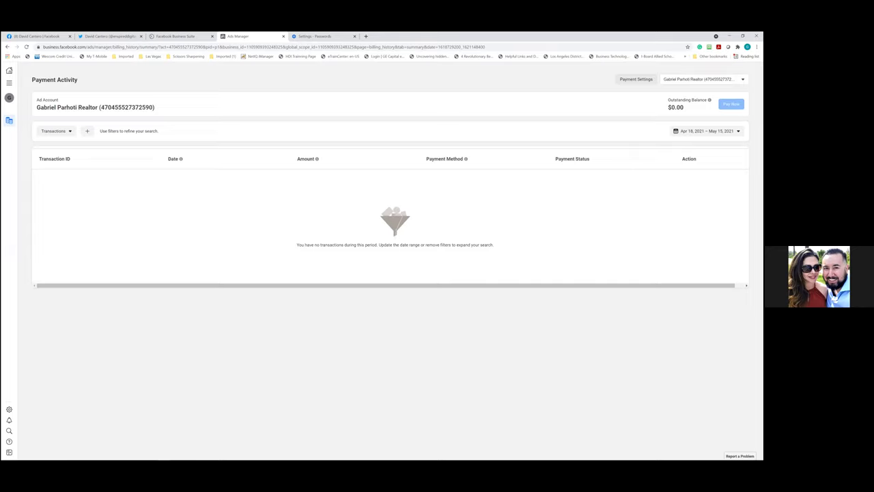
pyautogui.click(644, 82)
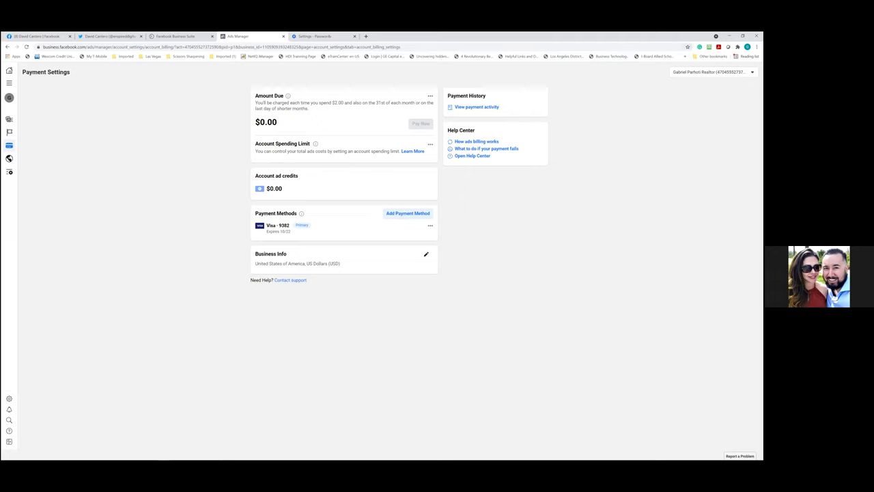
# Bookmark the Payment Settings page under a renamed title in the Business Manager folder
pyautogui.click(688, 46)
pyautogui.click(666, 55)
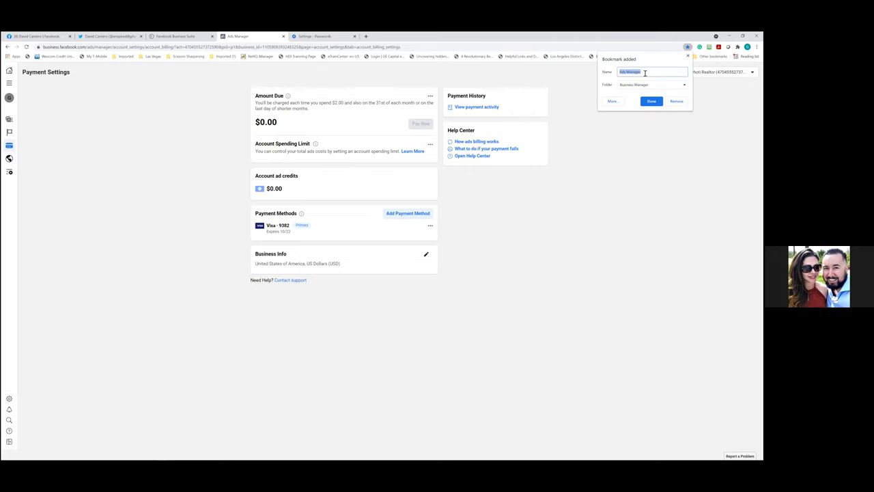
pyautogui.write('Billing')
pyautogui.click(653, 102)
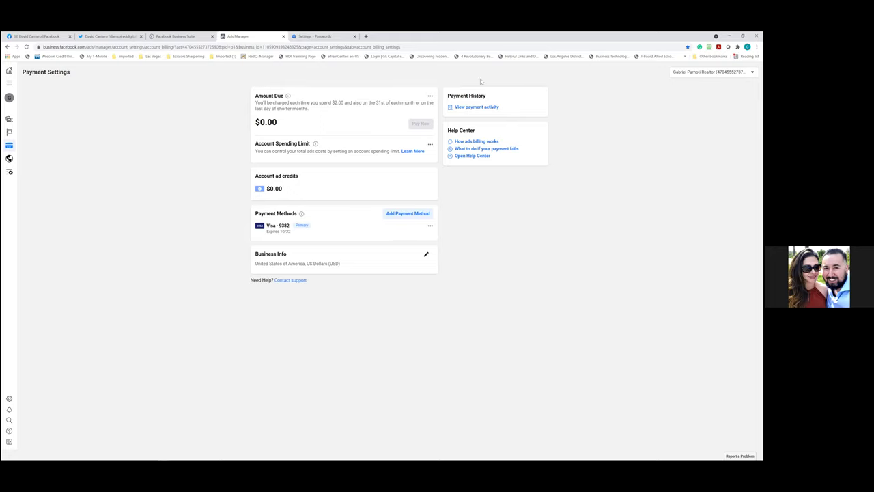
# Open the Audiences page from the Business Tools shortcuts menu
pyautogui.click(11, 83)
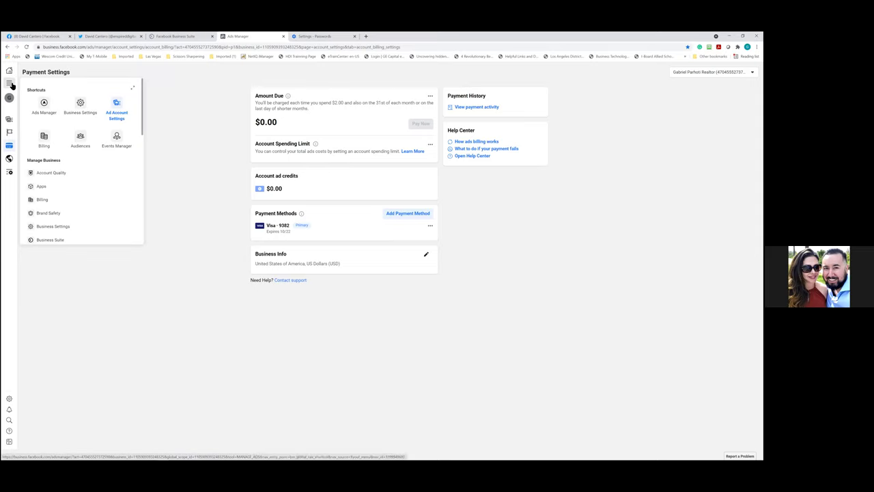
pyautogui.click(80, 138)
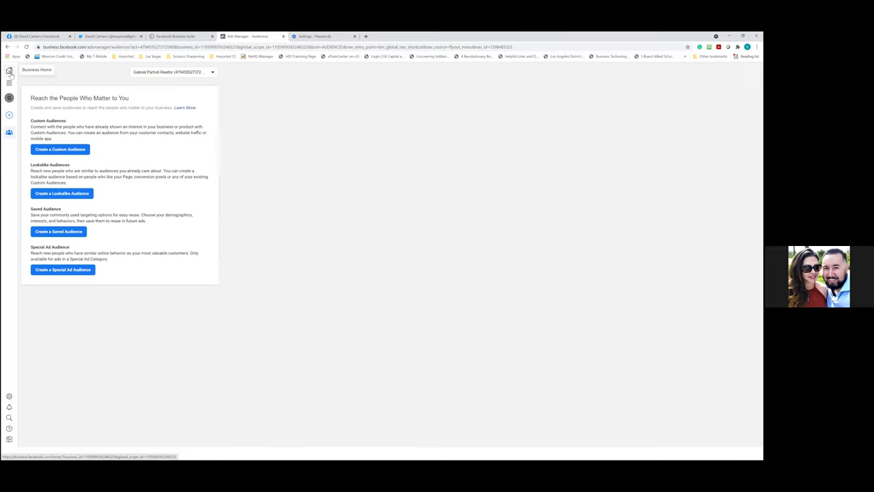
pyautogui.moveTo(12, 63)
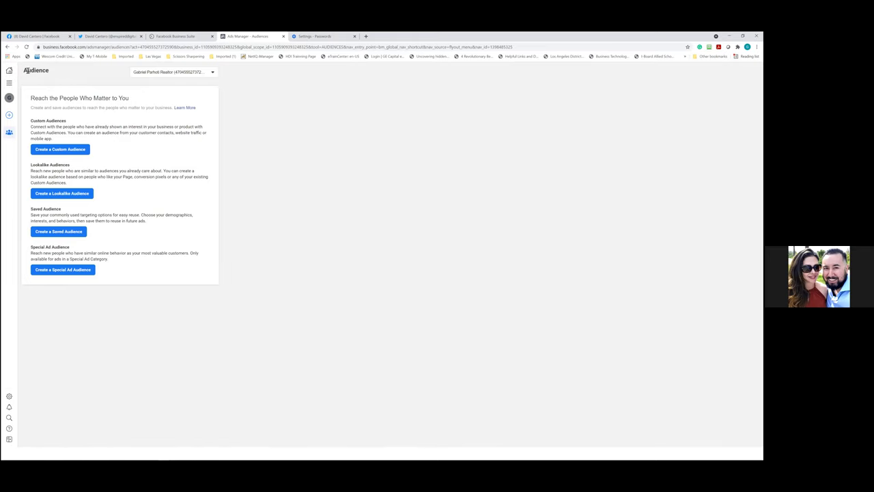
# Close the Twitter tab and go to the Facebook home news feed
pyautogui.click(102, 36)
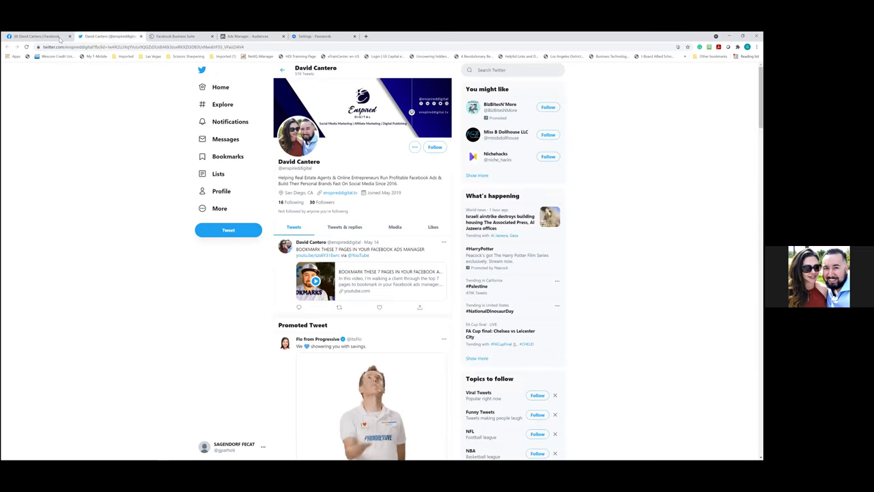
pyautogui.click(60, 37)
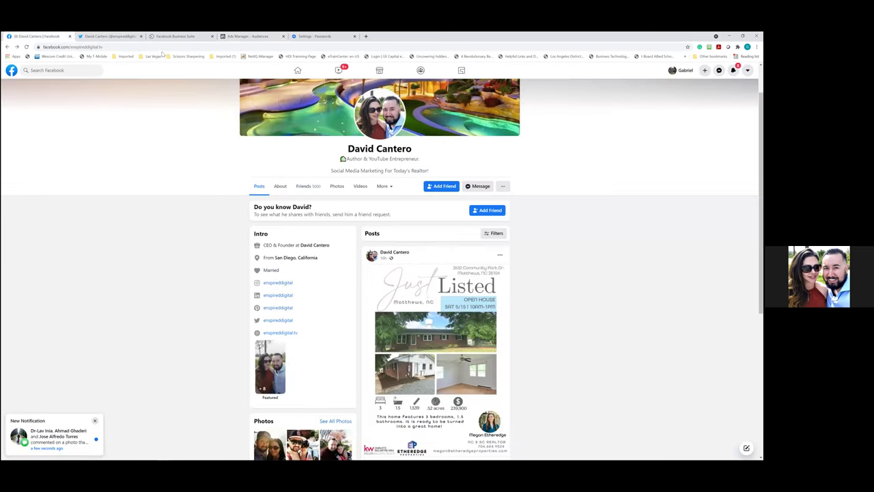
pyautogui.click(141, 36)
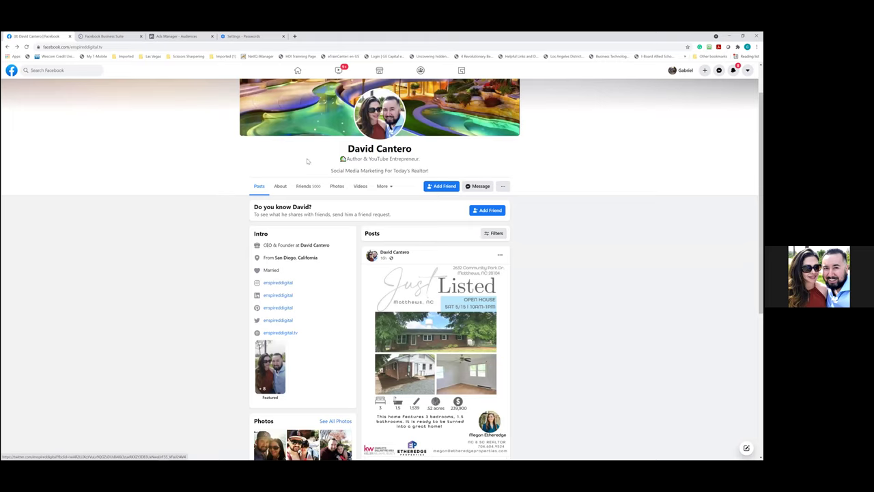
pyautogui.click(306, 76)
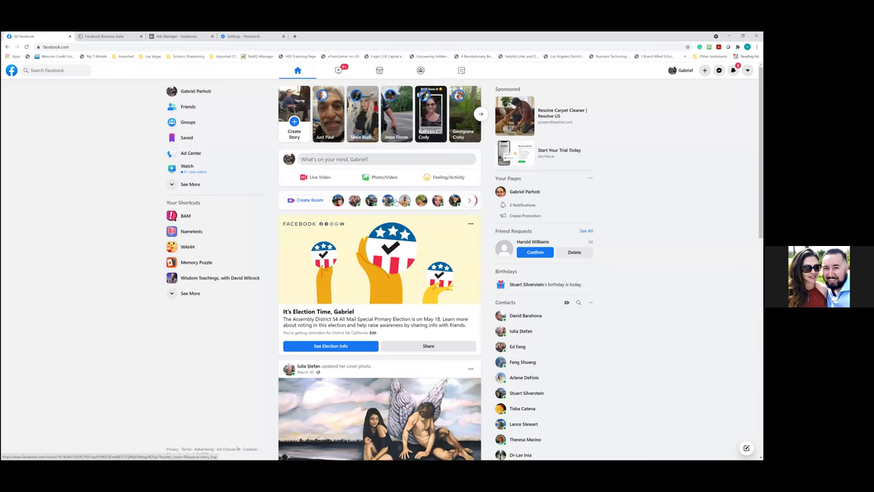
# Scroll the news feed to the sponsored HubSpot CRM video ad and let it play
pyautogui.scroll(-7, 394, 203)
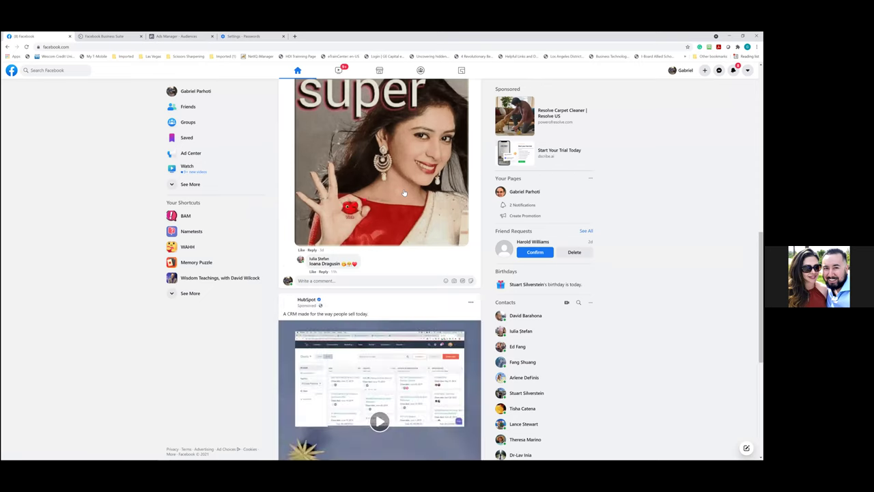
pyautogui.scroll(-4, 404, 189)
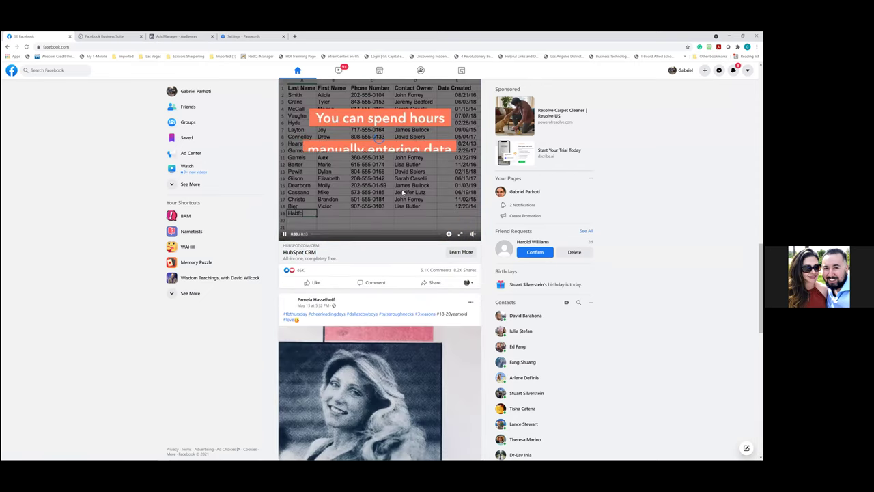
pyautogui.scroll(-2, 404, 192)
pyautogui.scroll(-6, 402, 193)
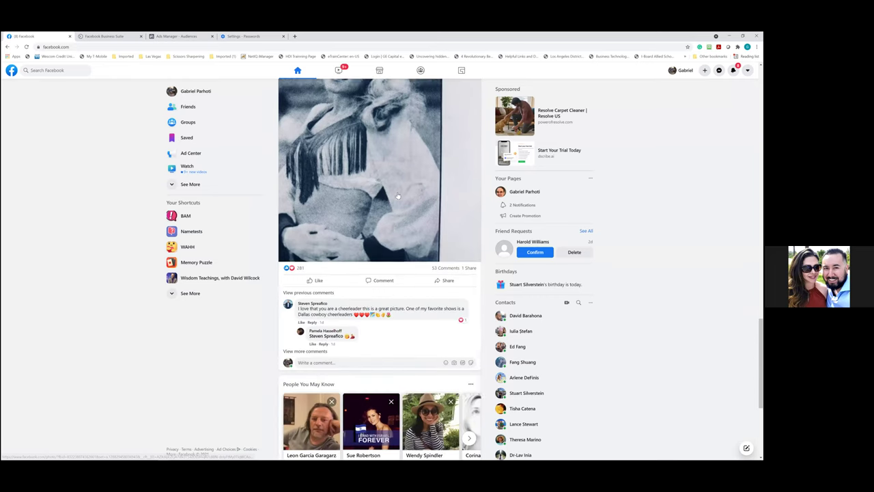
pyautogui.scroll(10, 399, 194)
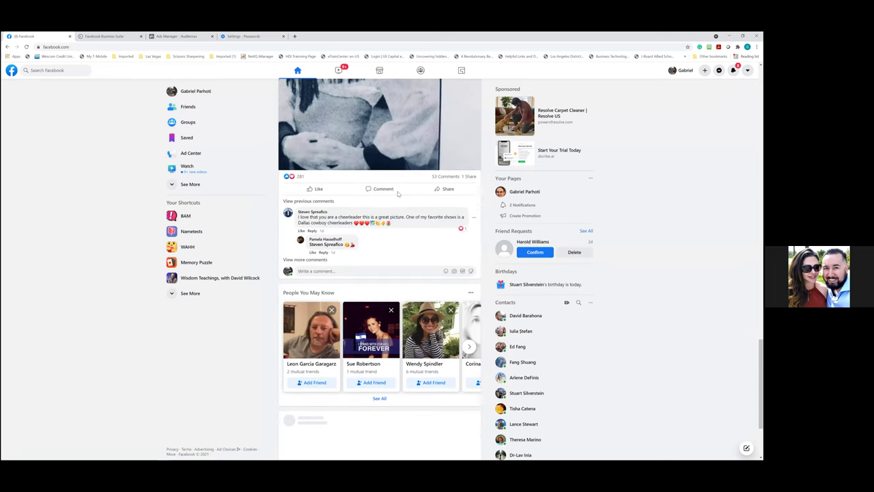
pyautogui.scroll(2, 397, 193)
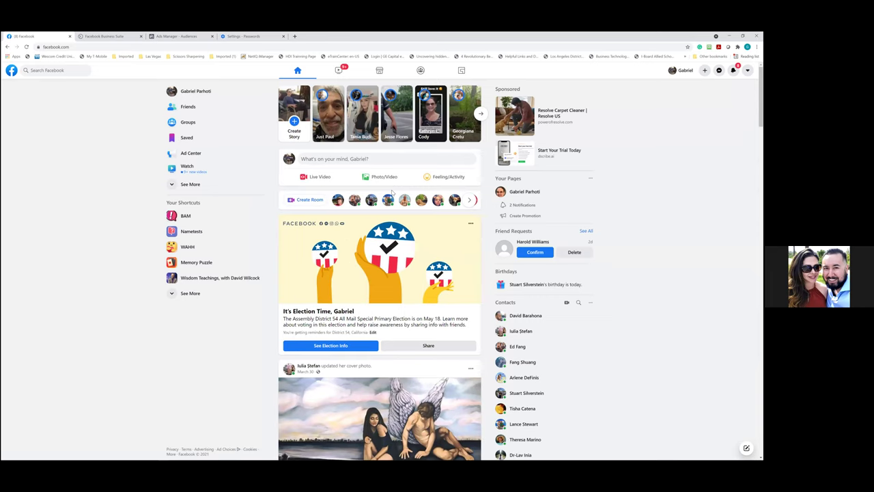
pyautogui.scroll(-2, 393, 193)
pyautogui.scroll(2, 382, 202)
pyautogui.scroll(-2, 361, 214)
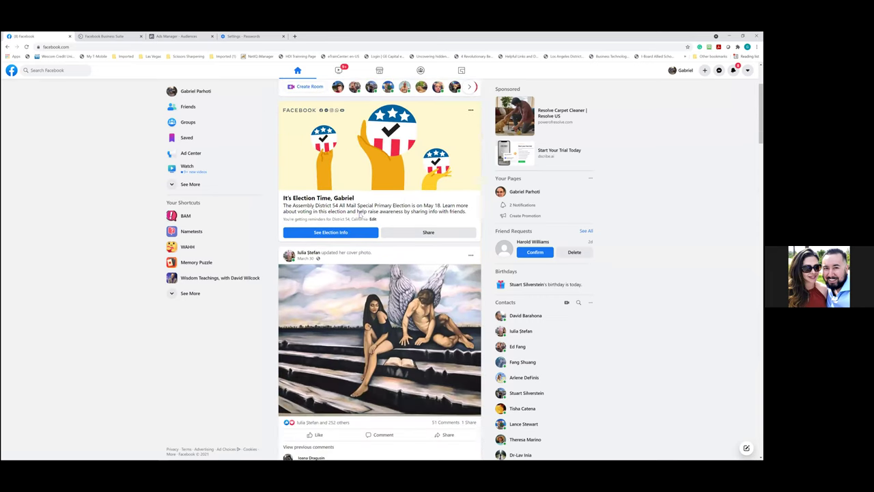
pyautogui.scroll(-1, 359, 215)
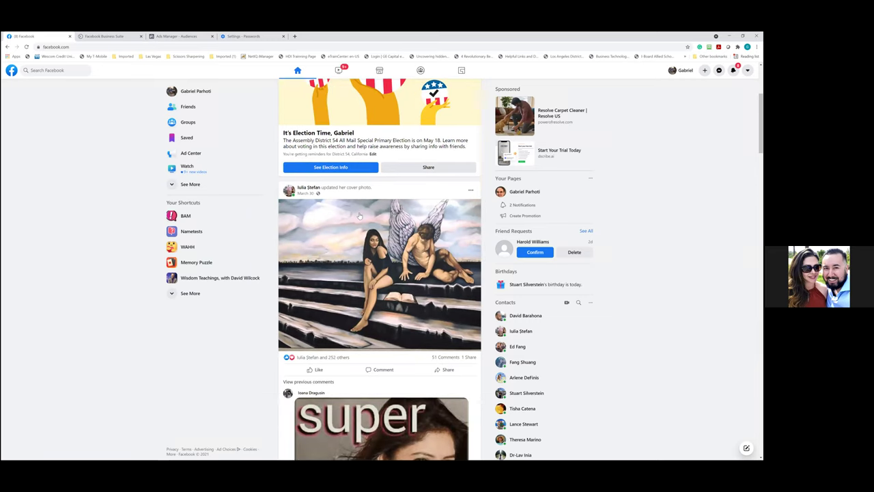
pyautogui.scroll(-6, 360, 216)
pyautogui.scroll(-1, 306, 176)
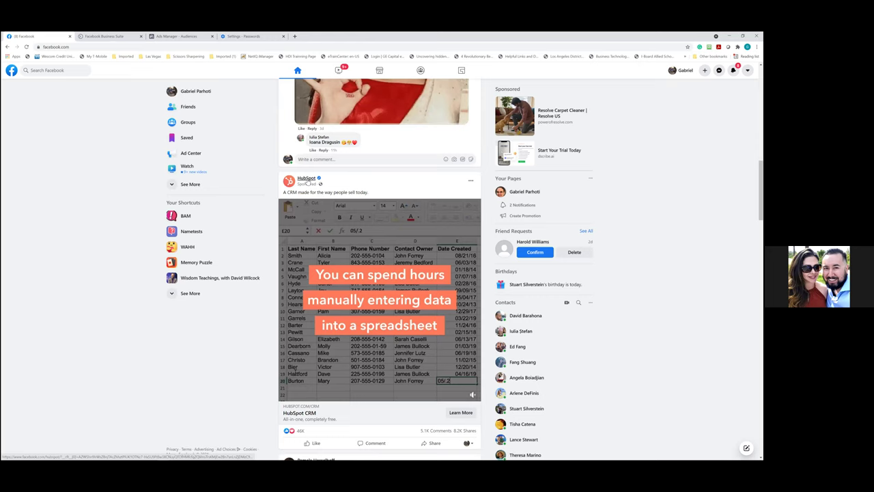
pyautogui.moveTo(308, 182)
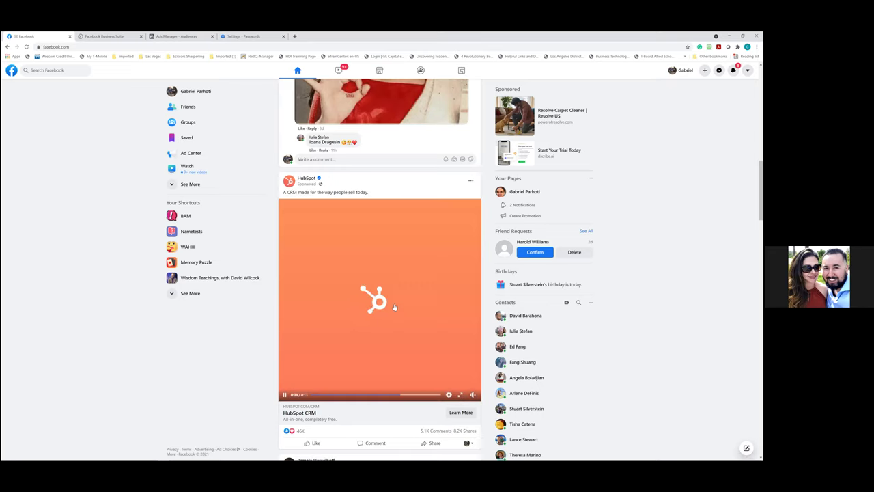
pyautogui.scroll(-1, 396, 300)
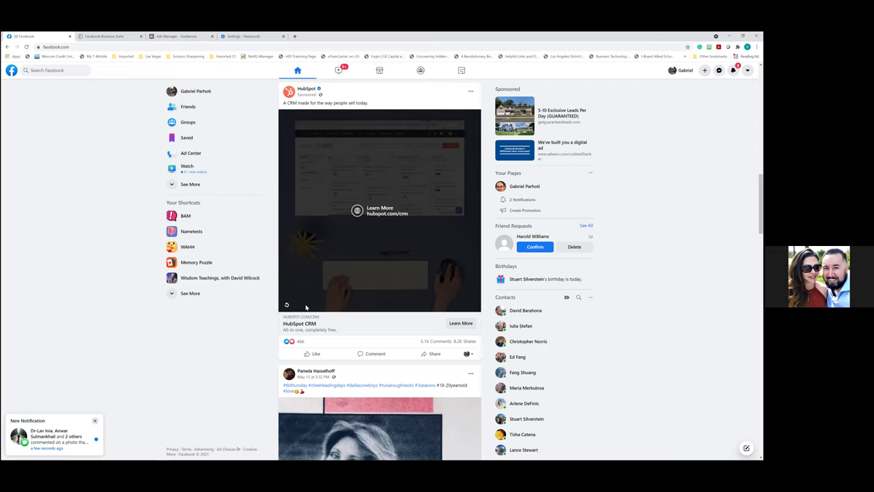
# Open the HubSpot ad's CRM landing page in a new tab and start the free signup
pyautogui.click(461, 323)
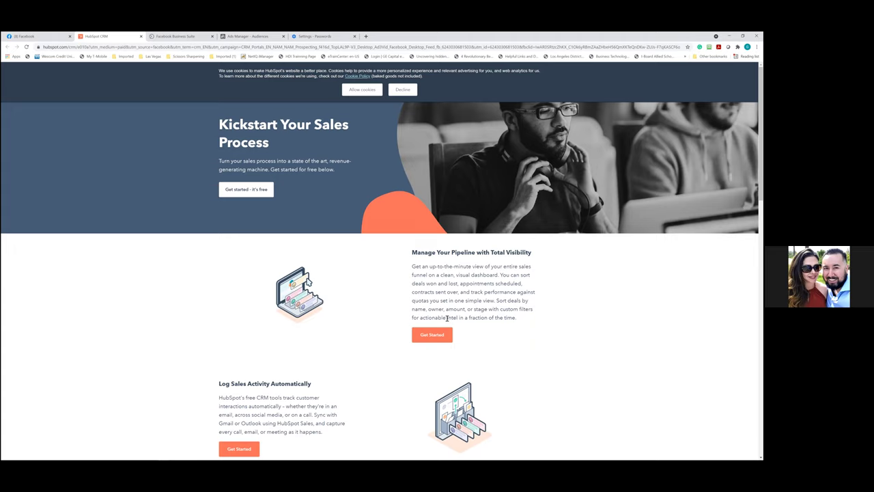
pyautogui.click(251, 201)
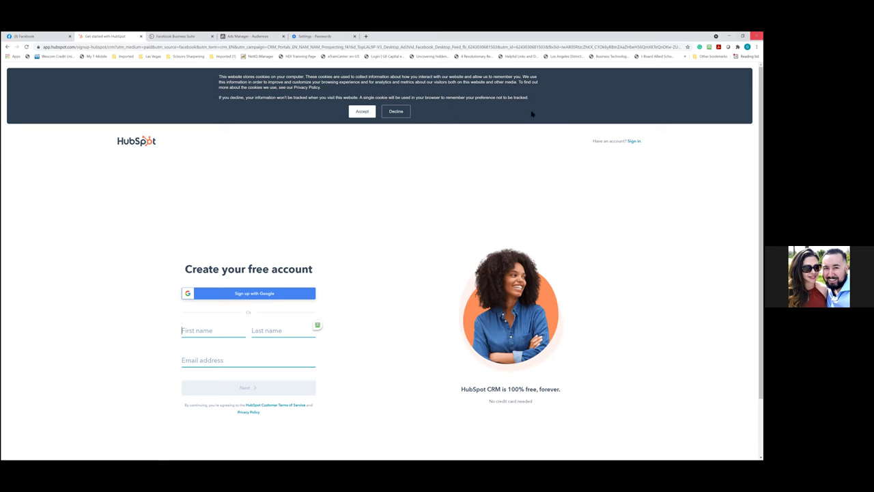
# Open a new blank tab beside the HubSpot free-account sign-up tab
pyautogui.press('super+Down')
pyautogui.hotkey('ctrl', 't')
# Search Google for 'west shores realty' and open the westshoresrealty.com result
pyautogui.click(364, 118)
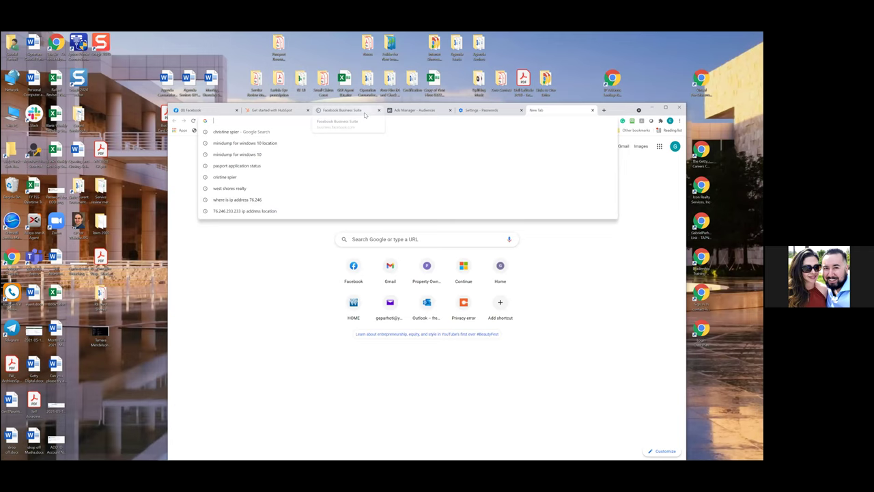
pyautogui.write('west shores')
pyautogui.press('Return')
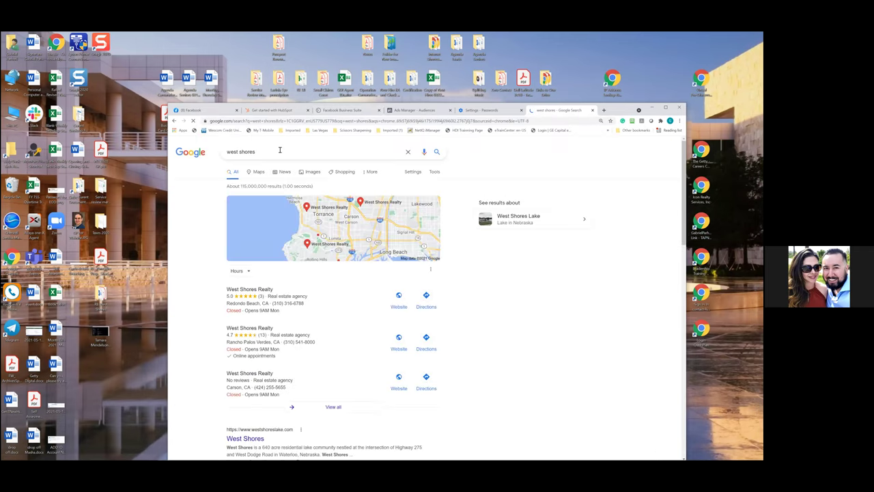
pyautogui.click(279, 150)
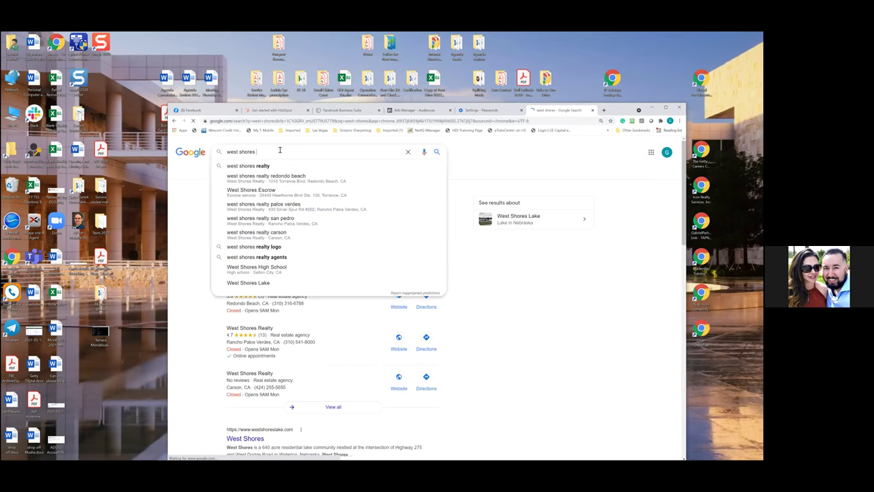
pyautogui.write('realty')
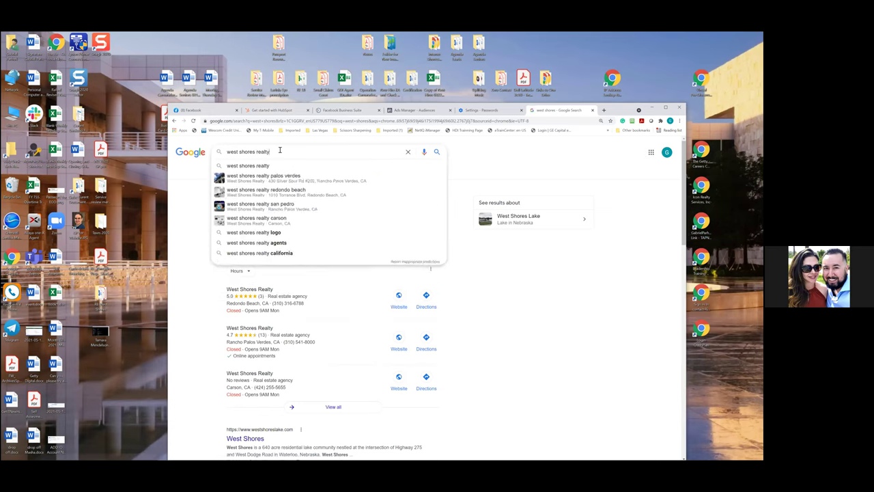
pyautogui.press('Return')
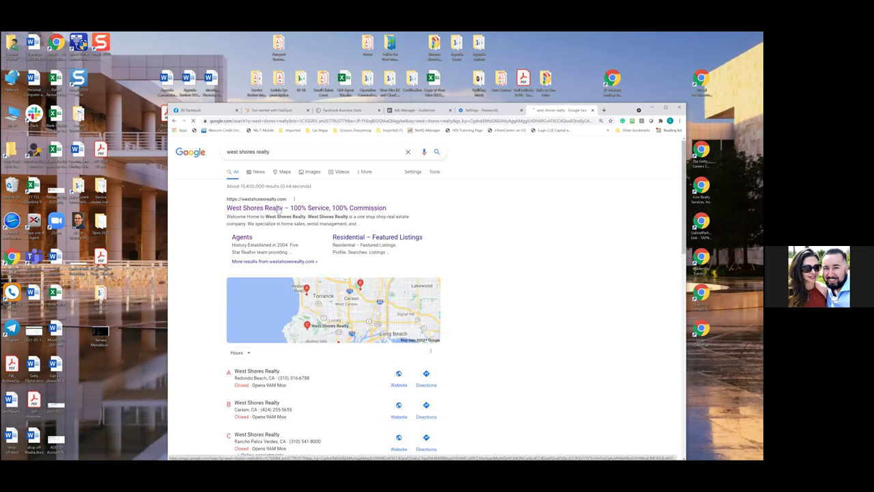
pyautogui.click(279, 208)
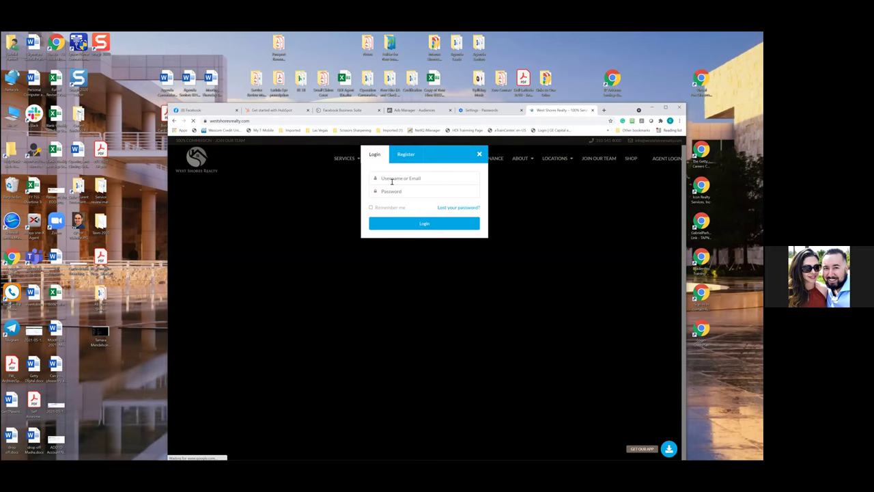
# Enter the agent username in the West Shores login form and maximize the Chrome window
pyautogui.click(393, 178)
pyautogui.write('essi')
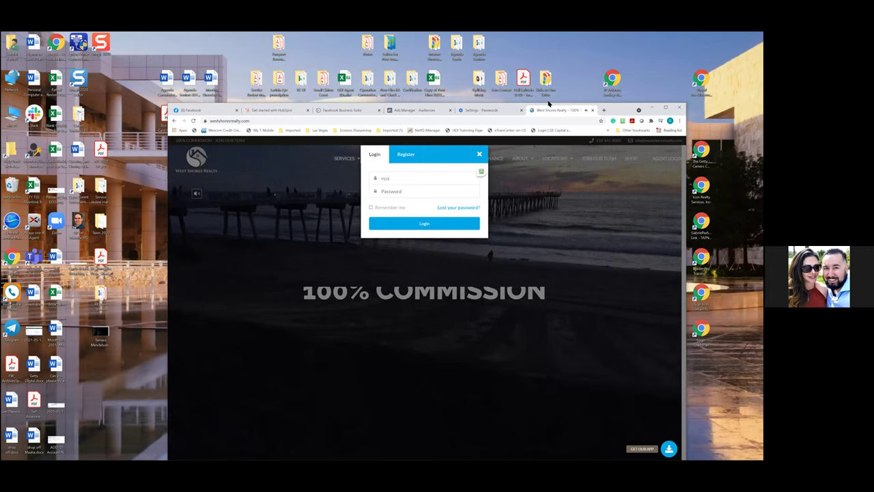
pyautogui.hotkey('ctrl', 'a')
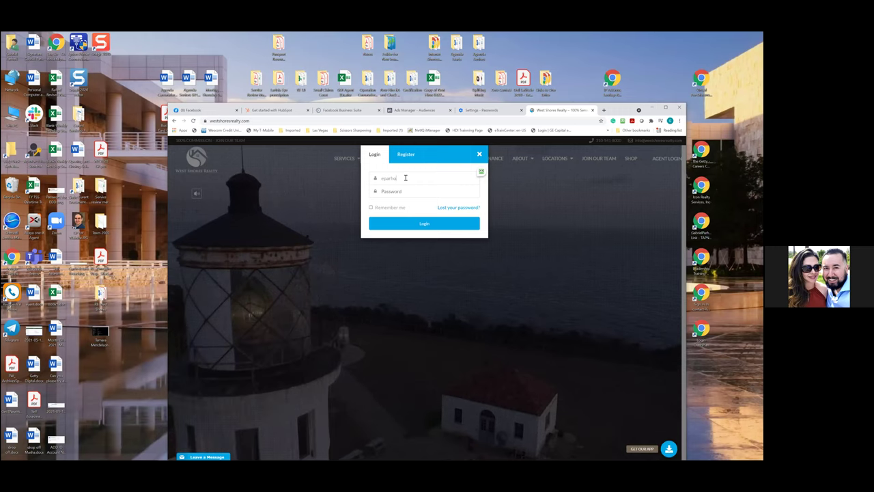
pyautogui.write('t')
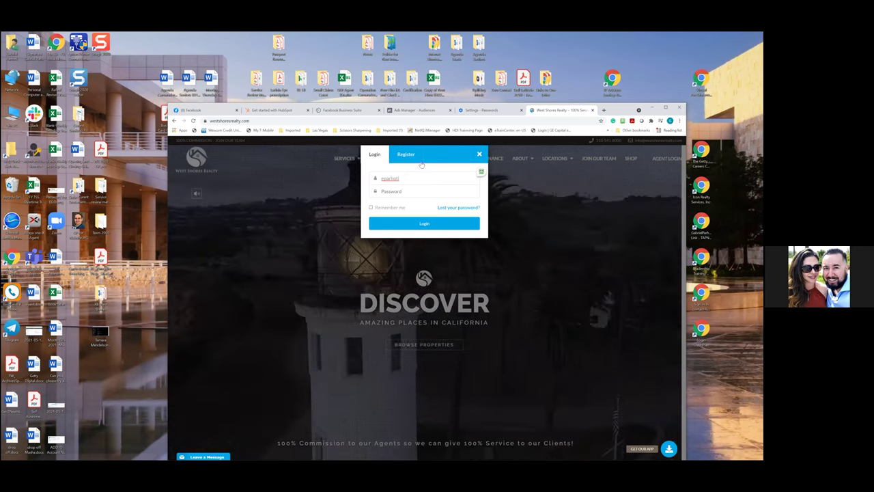
pyautogui.click(229, 121)
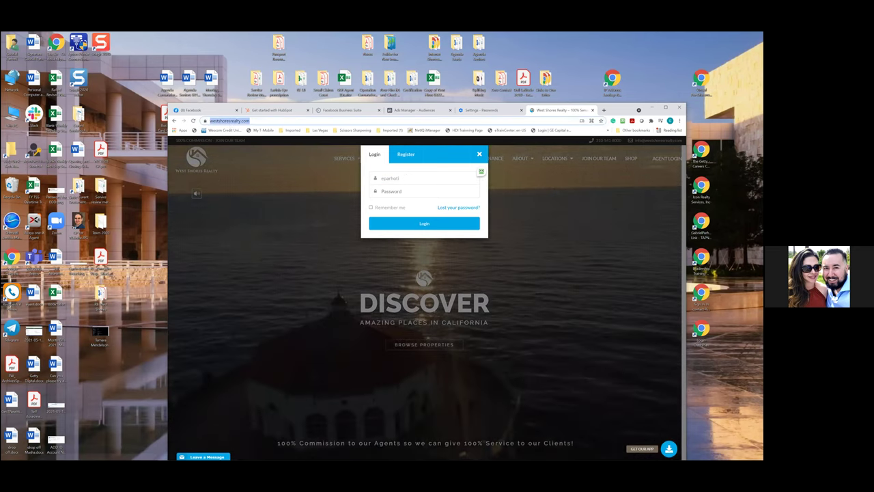
pyautogui.press('super+Up')
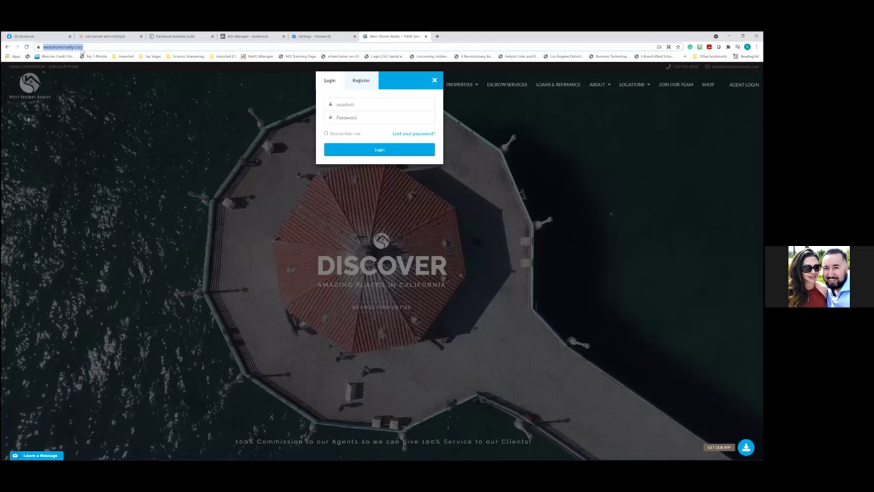
# Close the login dialog and reload the West Shores Realty home page
pyautogui.click(99, 96)
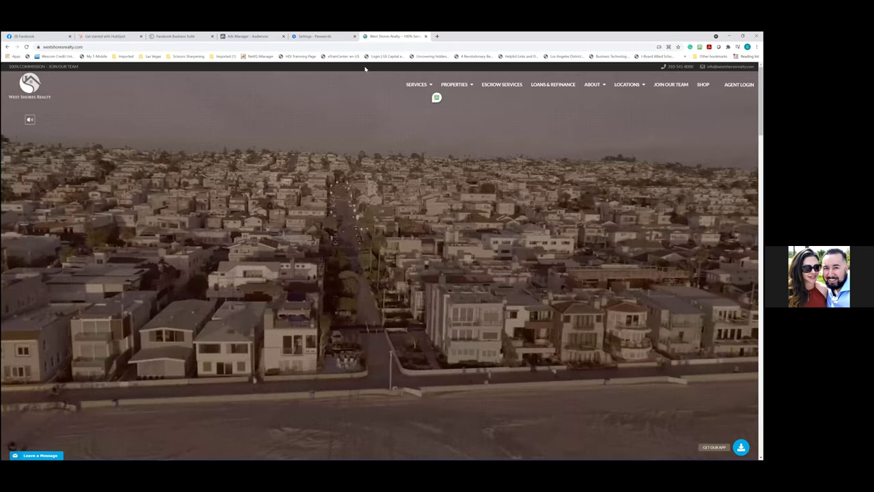
pyautogui.click(96, 47)
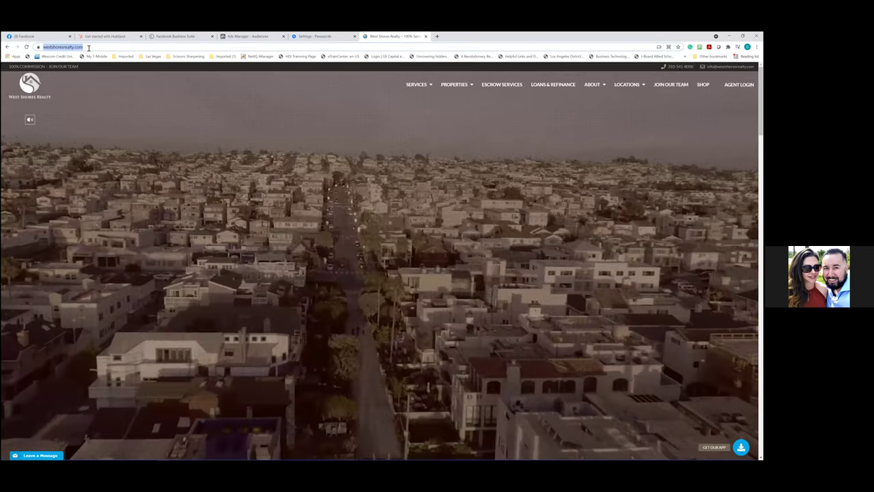
pyautogui.click(96, 47)
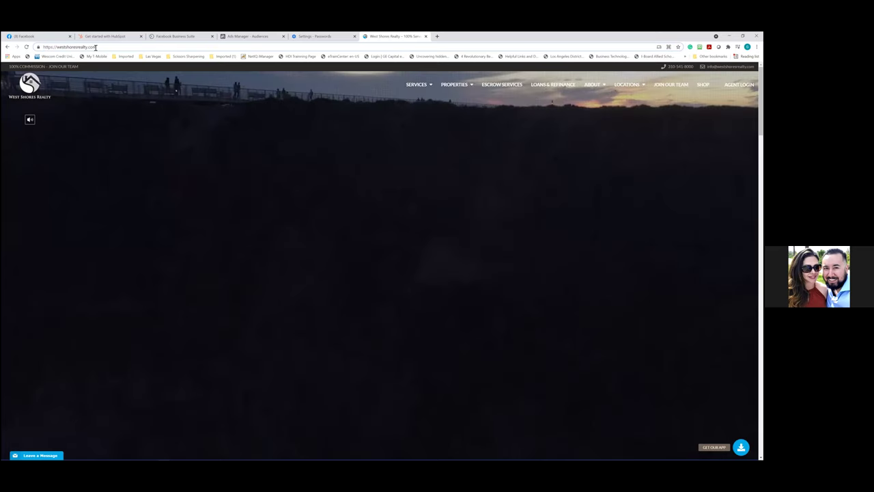
pyautogui.press('Return')
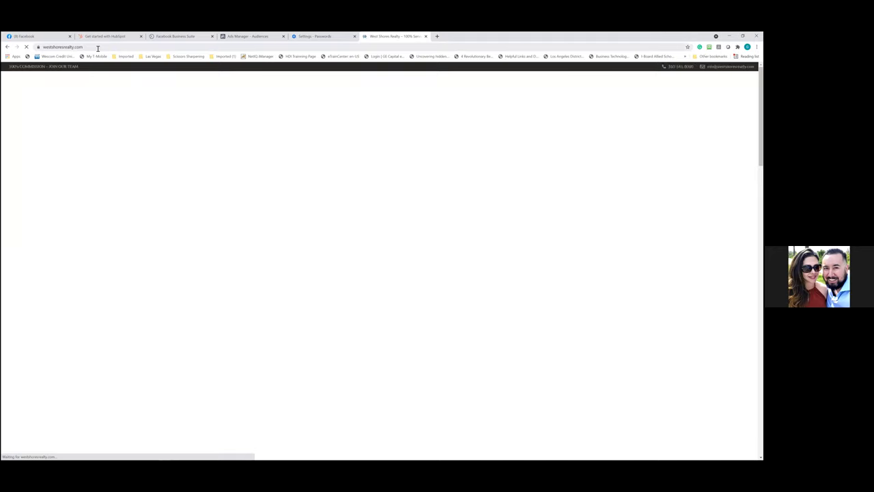
# Select the westshoresrealty.com address and turn on the hero video's sound
pyautogui.click(62, 48)
pyautogui.rightClick(62, 47)
pyautogui.hotkey('ctrl', 'c')
pyautogui.click(174, 65)
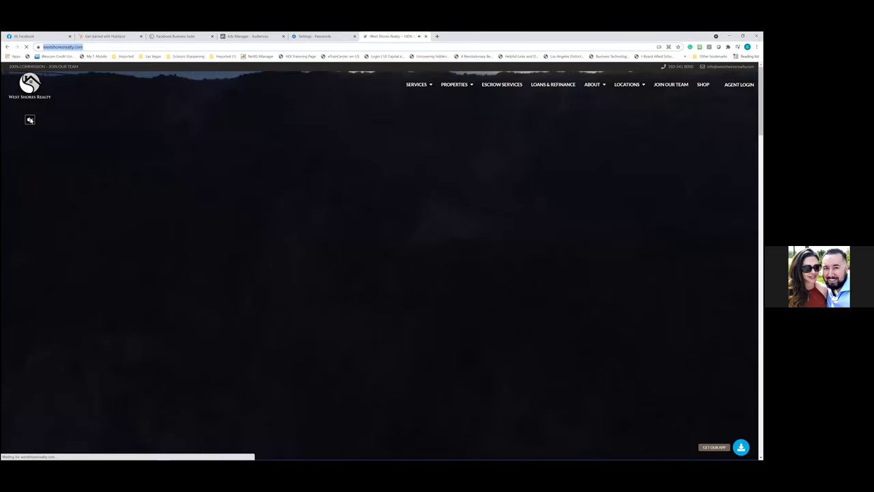
pyautogui.click(30, 120)
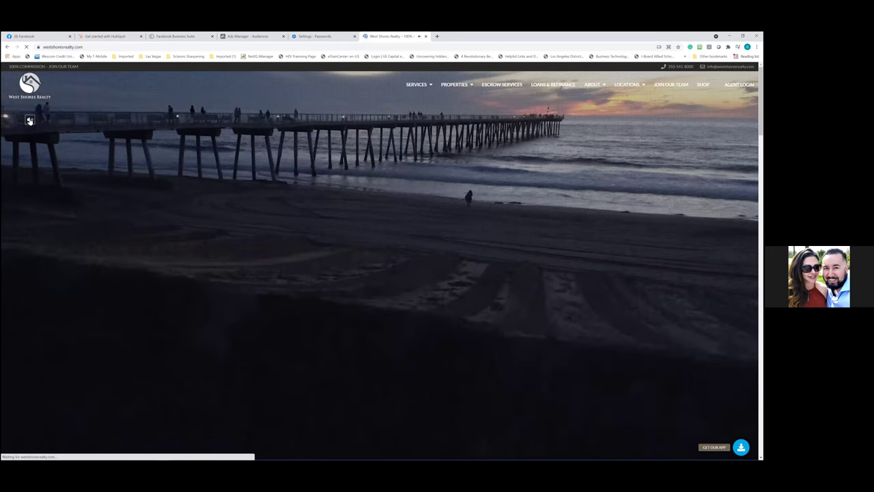
pyautogui.click(30, 120)
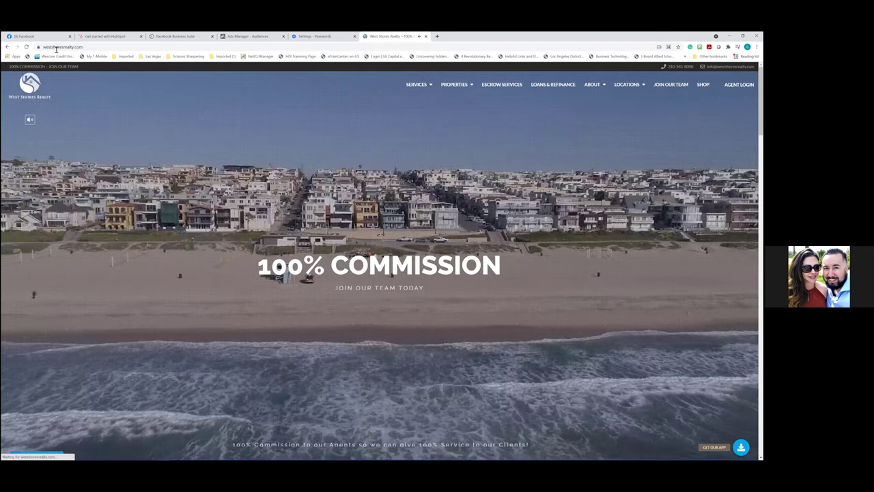
pyautogui.doubleClick(69, 48)
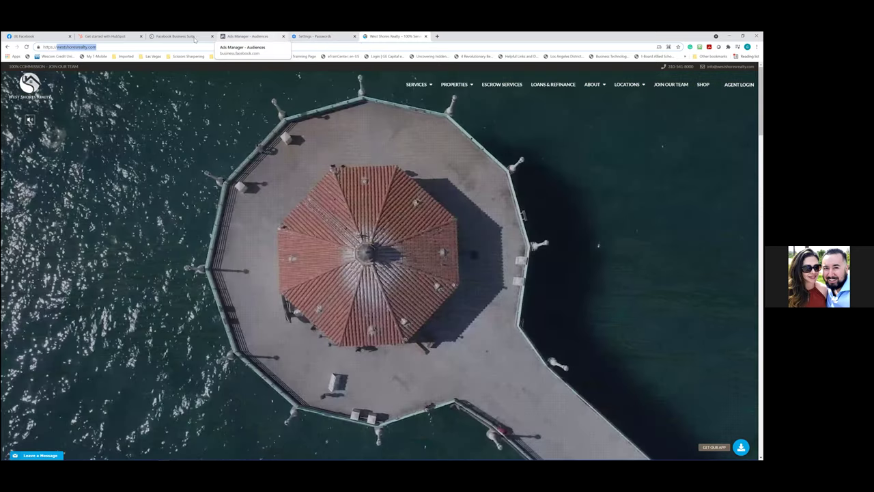
pyautogui.click(196, 39)
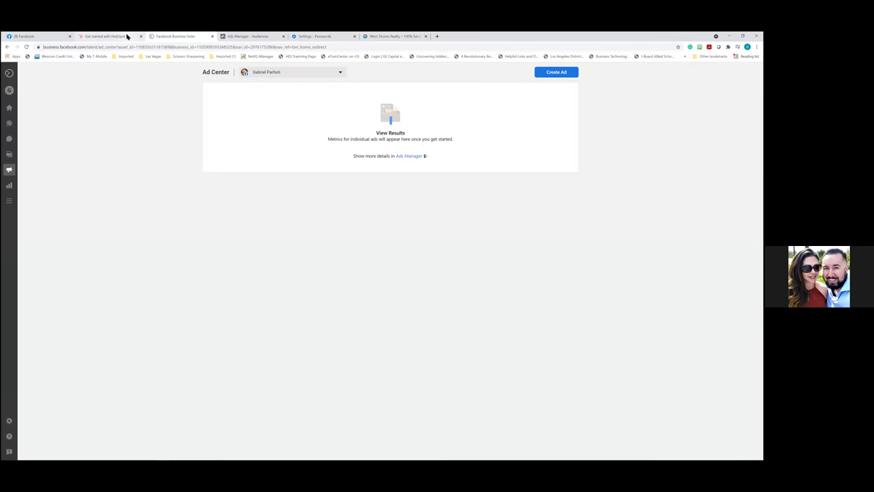
# Close the HubSpot sign-up and Facebook Business Suite tabs, leaving Ads Manager Audiences showing
pyautogui.click(127, 37)
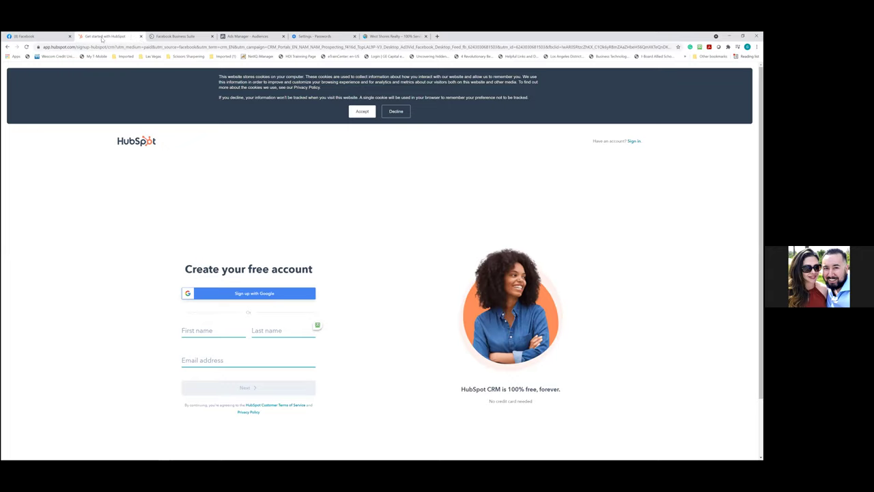
pyautogui.click(141, 37)
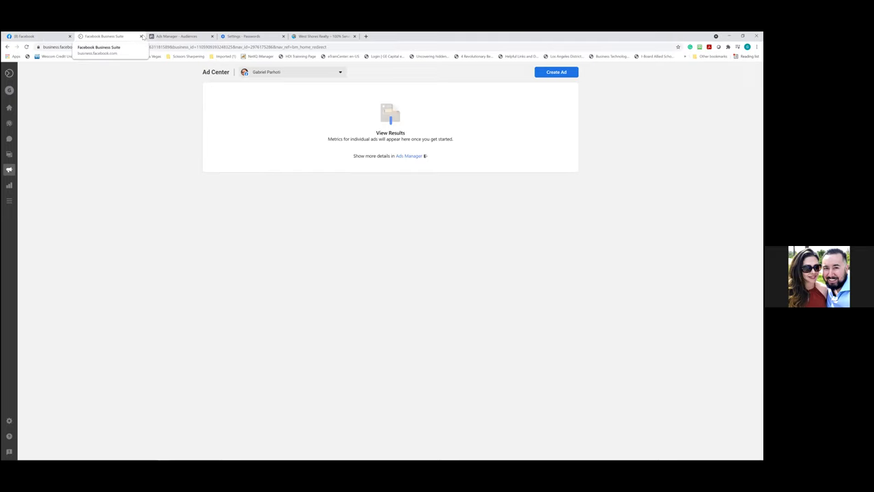
pyautogui.click(141, 36)
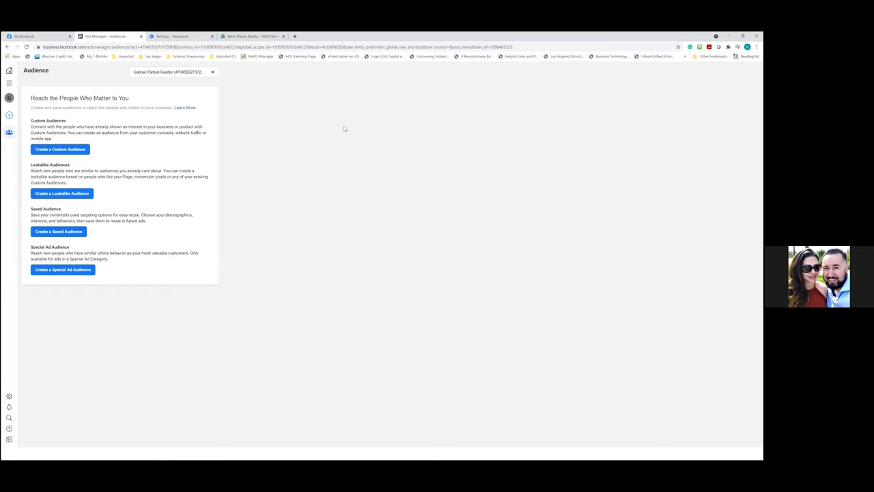
# Start a new custom audience and pick Website as its source
pyautogui.click(78, 153)
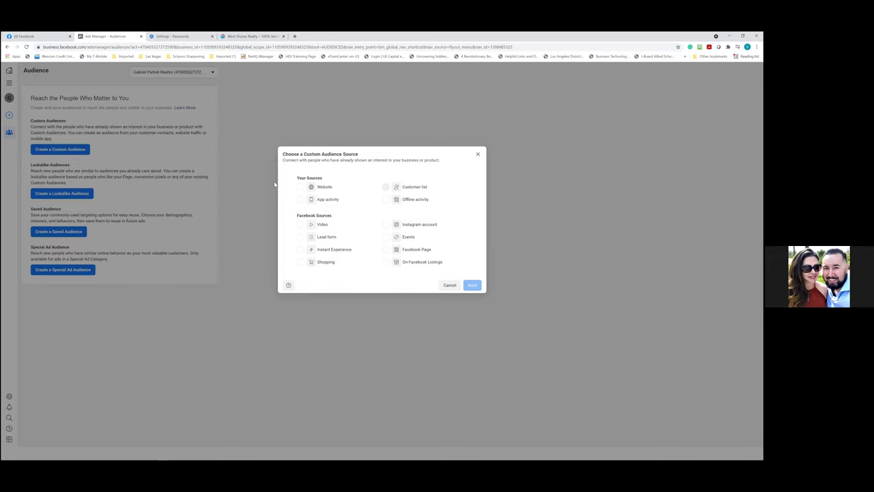
pyautogui.click(301, 186)
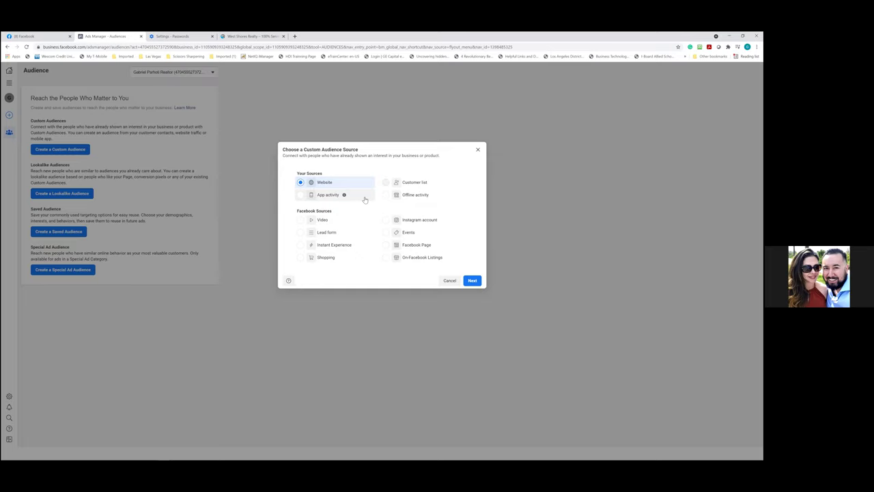
# Paste the site URL into the website pixel setup, then close it without creating a pixel
pyautogui.click(478, 281)
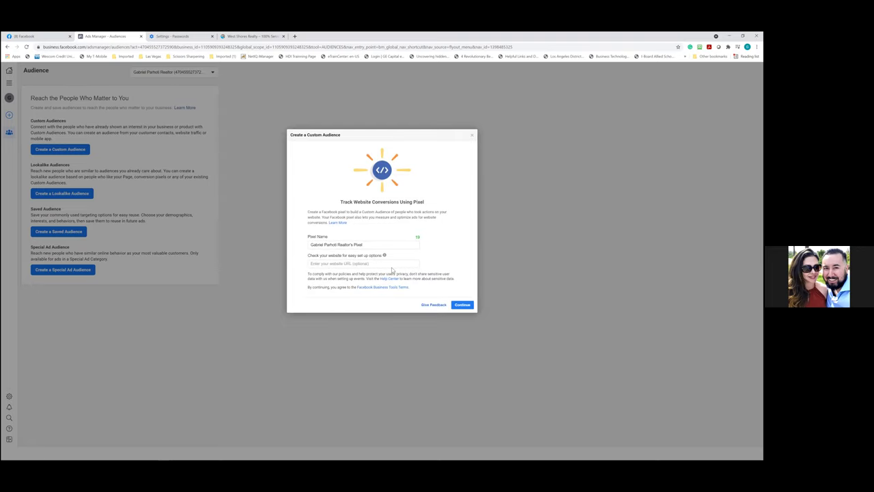
pyautogui.click(392, 266)
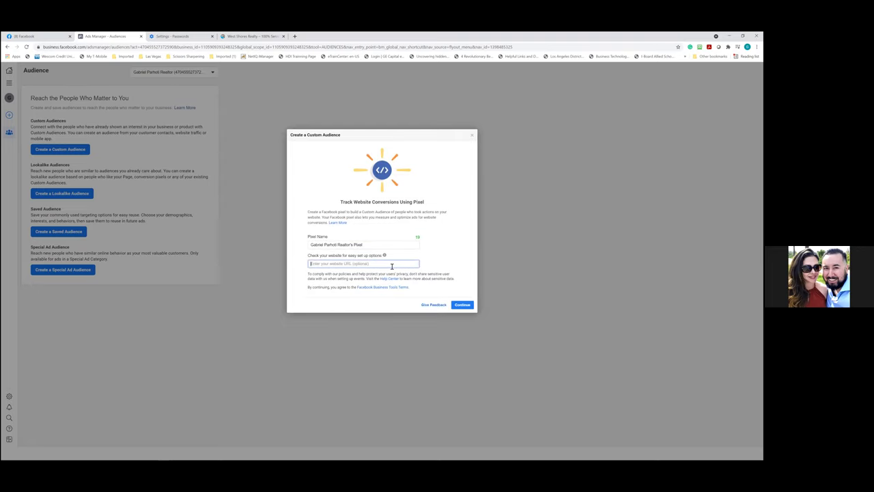
pyautogui.hotkey('ctrl', 'v')
pyautogui.rightClick(485, 134)
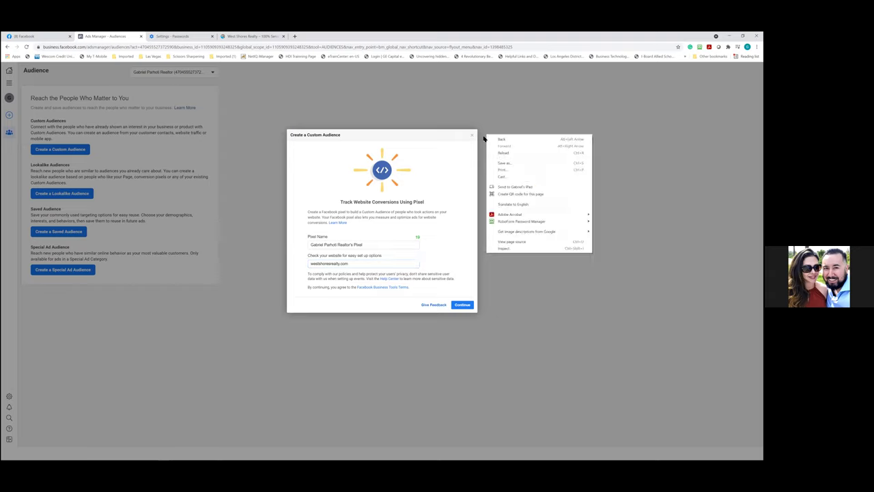
pyautogui.click(473, 136)
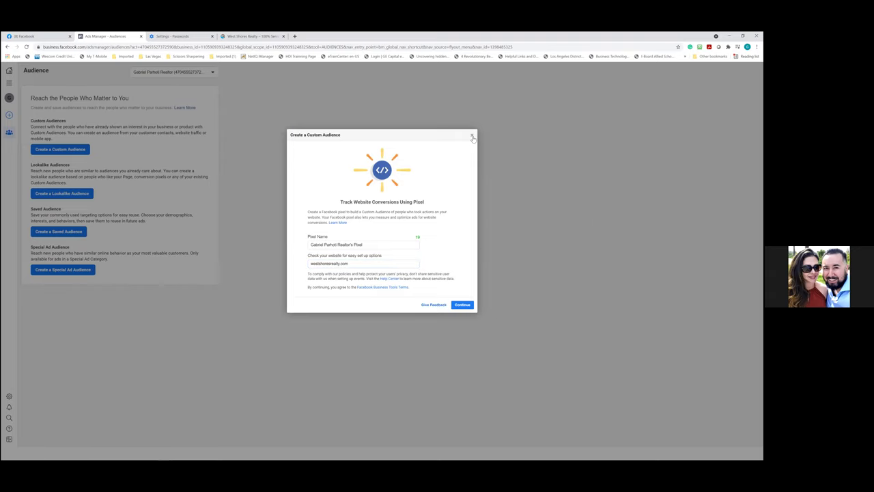
pyautogui.click(473, 136)
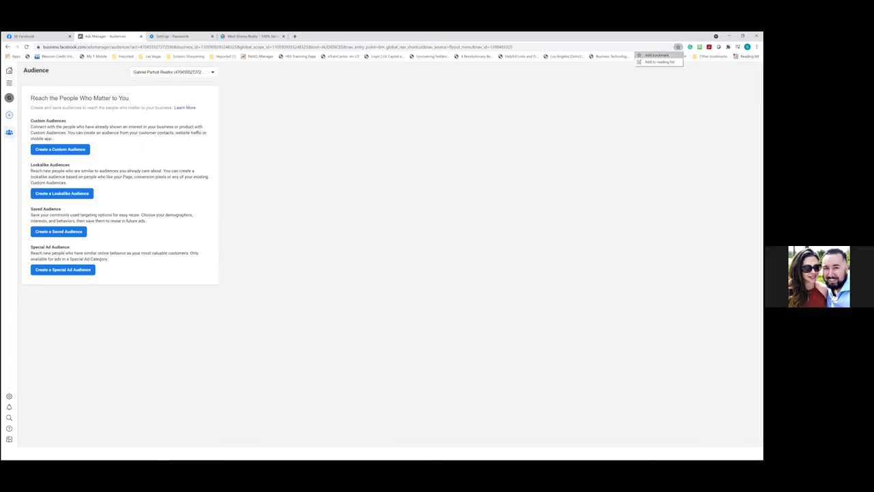
pyautogui.click(678, 47)
# Bookmark the Audiences page as 'Custome Audiences' in the Business Manager folder
pyautogui.click(655, 72)
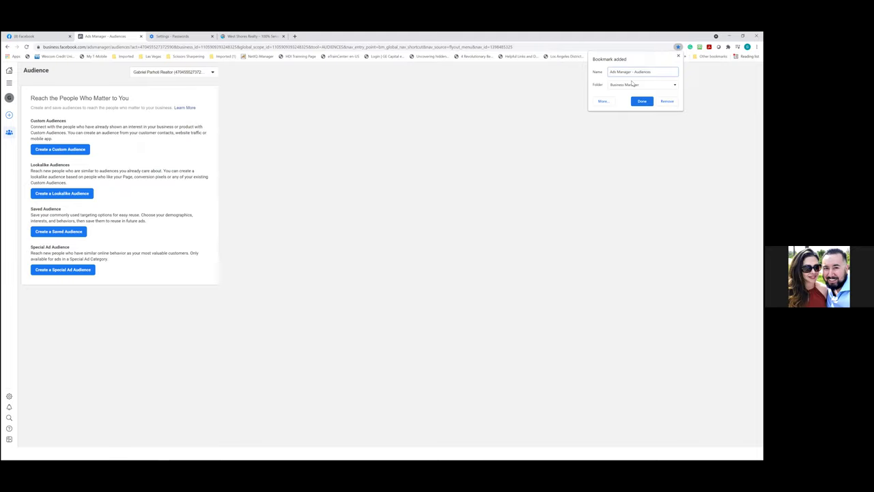
pyautogui.press('BackSpace')
pyautogui.press('BackSpace')
pyautogui.press('BackSpace')
pyautogui.press('BackSpace')
pyautogui.press('BackSpace')
pyautogui.press('BackSpace')
pyautogui.press('BackSpace')
pyautogui.press('BackSpace')
pyautogui.press('BackSpace')
pyautogui.press('BackSpace')
pyautogui.press('BackSpace')
pyautogui.press('BackSpace')
pyautogui.press('BackSpace')
pyautogui.press('BackSpace')
pyautogui.write('Custom rdince')
pyautogui.press('BackSpace')
pyautogui.press('BackSpace')
pyautogui.click(643, 102)
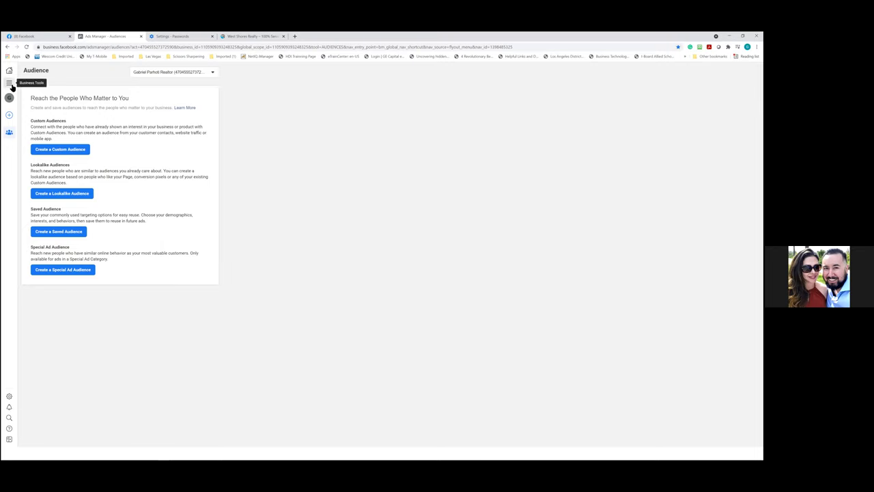
pyautogui.click(10, 85)
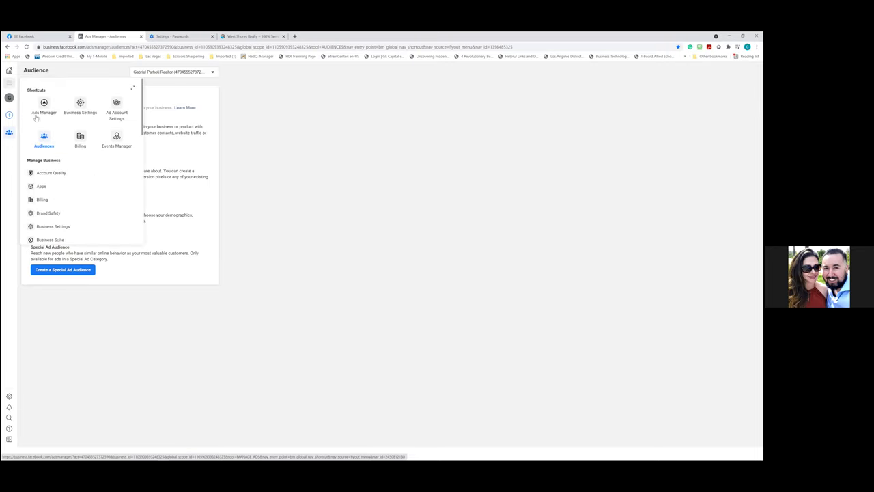
# Go to Events Manager's Default Offline Event Set and dismiss the welcome pop-up
pyautogui.click(117, 139)
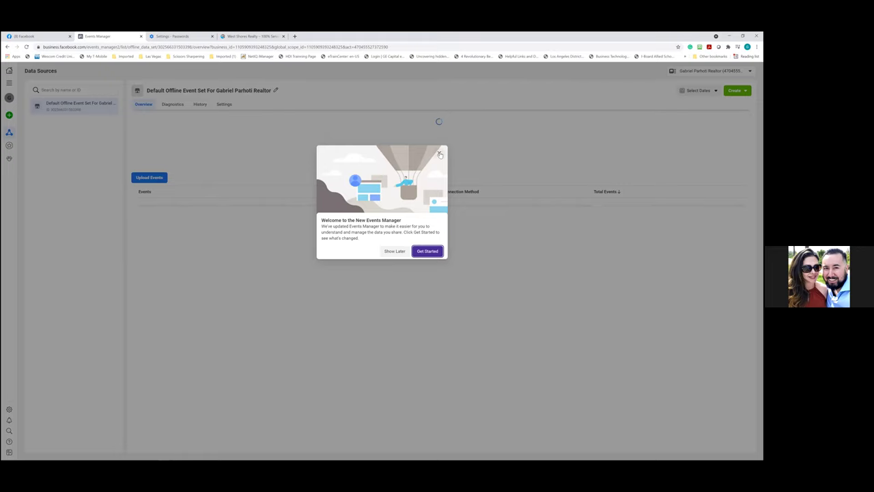
pyautogui.click(439, 152)
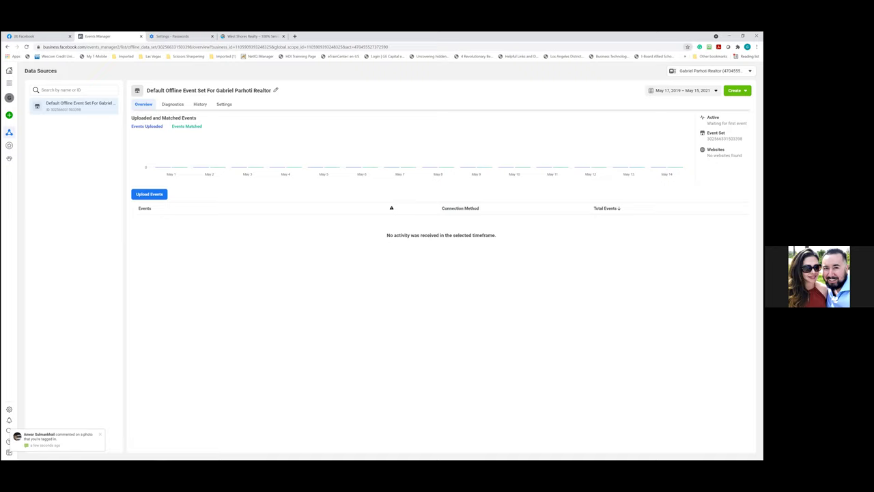
# Bookmark the Events Manager overview in the Business Manager folder under the short name 'Pi'
pyautogui.click(688, 47)
pyautogui.click(651, 71)
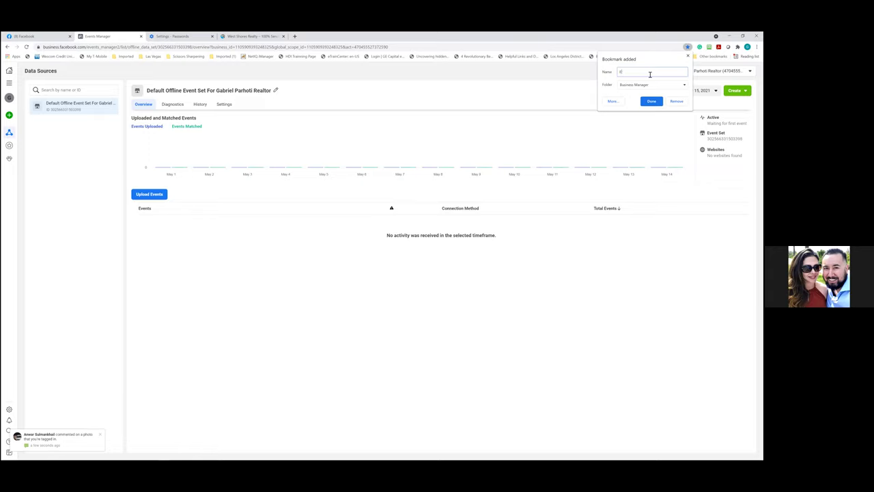
pyautogui.write('Pi')
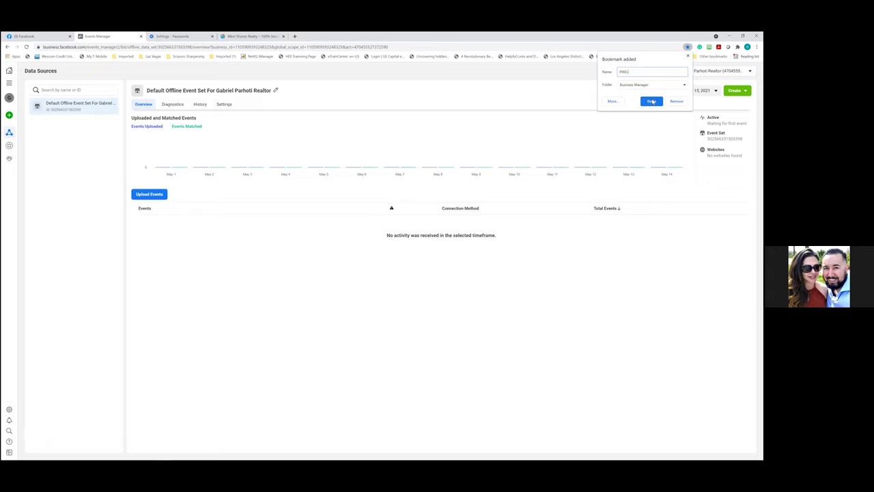
pyautogui.click(652, 101)
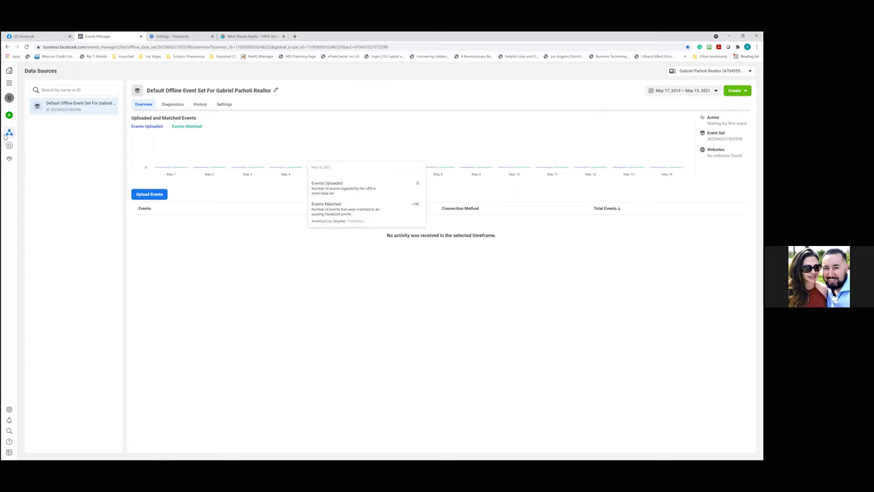
pyautogui.moveTo(7, 137)
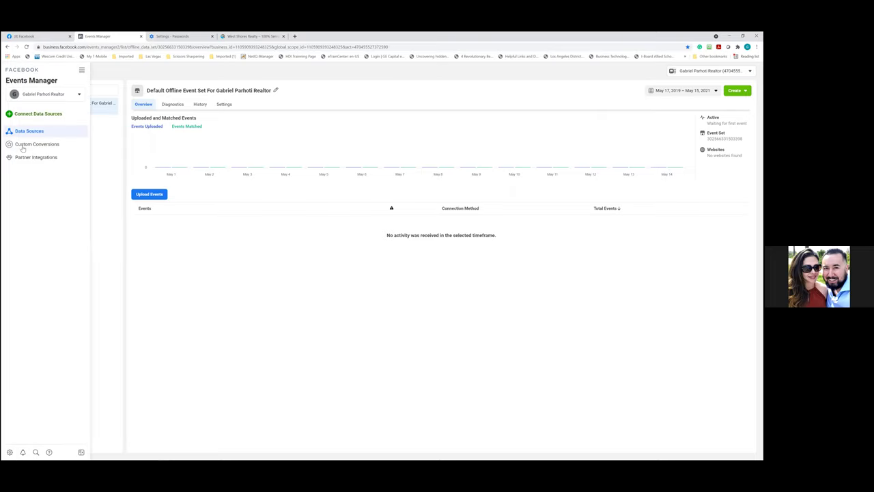
# Open the Custom Conversions page and bookmark it under the name 'Custome Conversions'
pyautogui.click(23, 146)
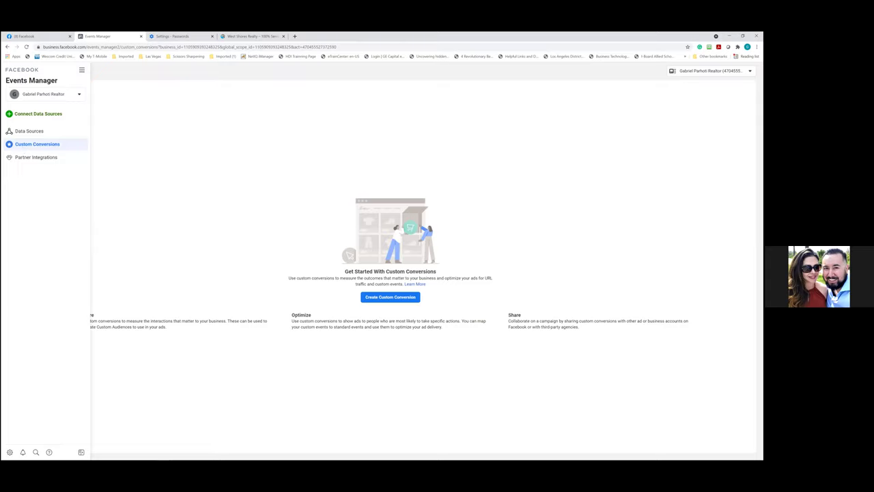
pyautogui.click(687, 47)
pyautogui.click(649, 71)
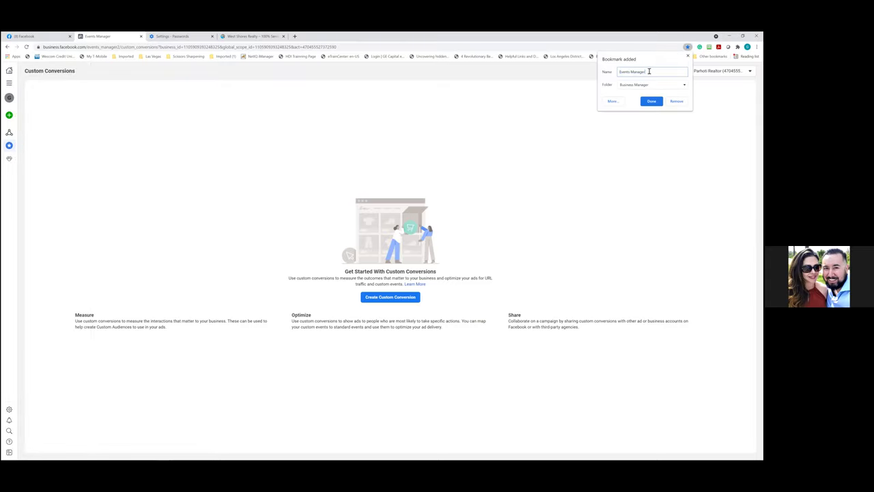
pyautogui.moveTo(652, 72); pyautogui.dragTo(577, 69)
pyautogui.write('Custome Conver')
pyautogui.click(652, 101)
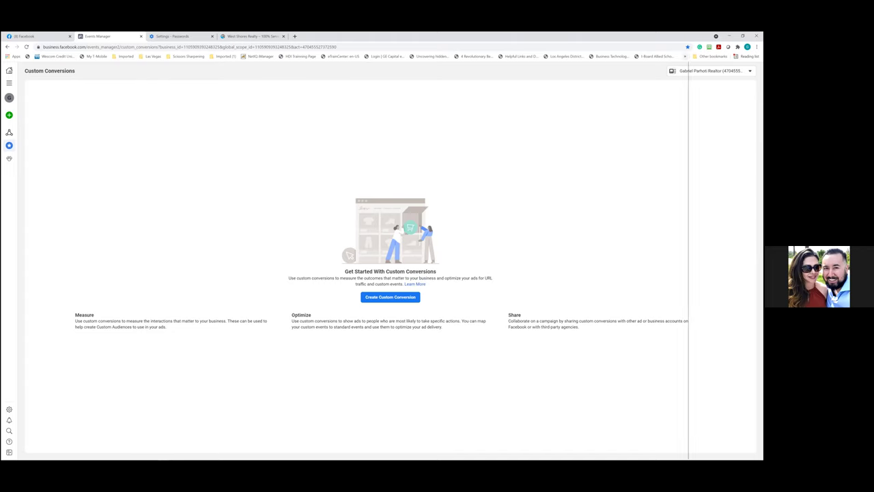
pyautogui.click(685, 56)
# Move the Custom Conversion bookmark into the Business Manager folder
pyautogui.scroll(-8, 623, 410)
pyautogui.scroll(-5, 625, 444)
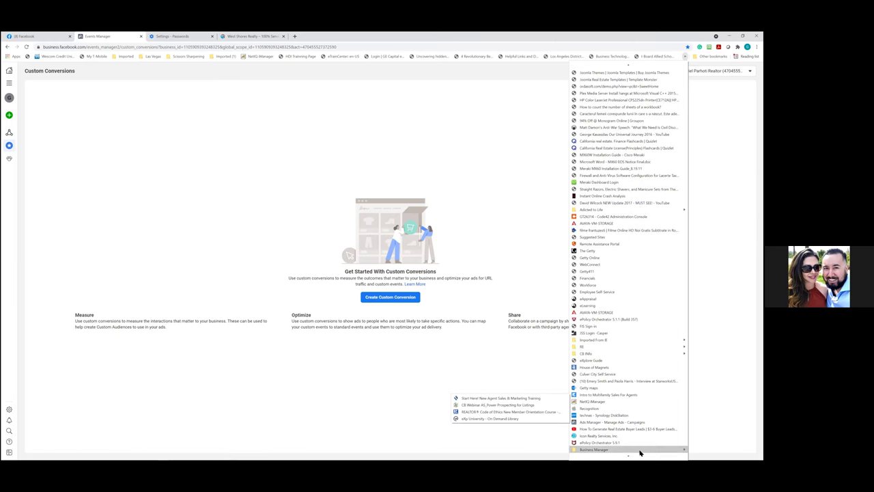
pyautogui.moveTo(640, 451)
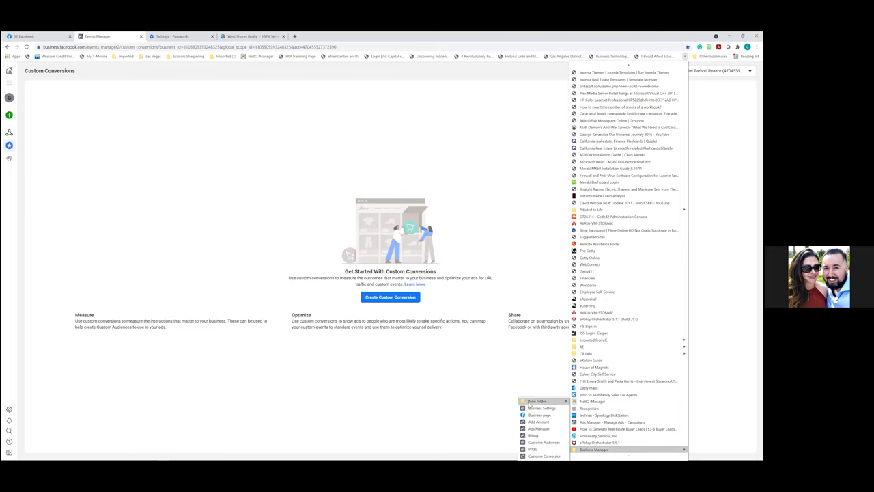
pyautogui.moveTo(592, 453); pyautogui.dragTo(614, 71)
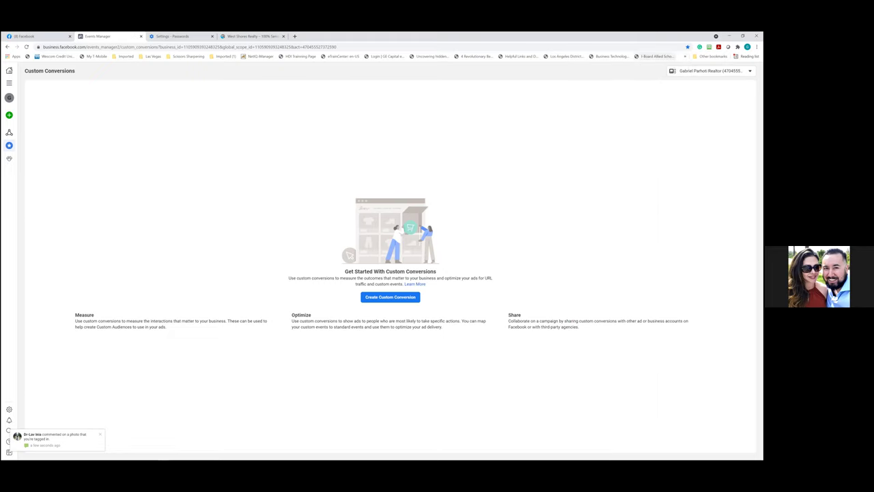
# Check the Business Manager folder's eight shortcuts, then close the bookmark lists
pyautogui.click(685, 56)
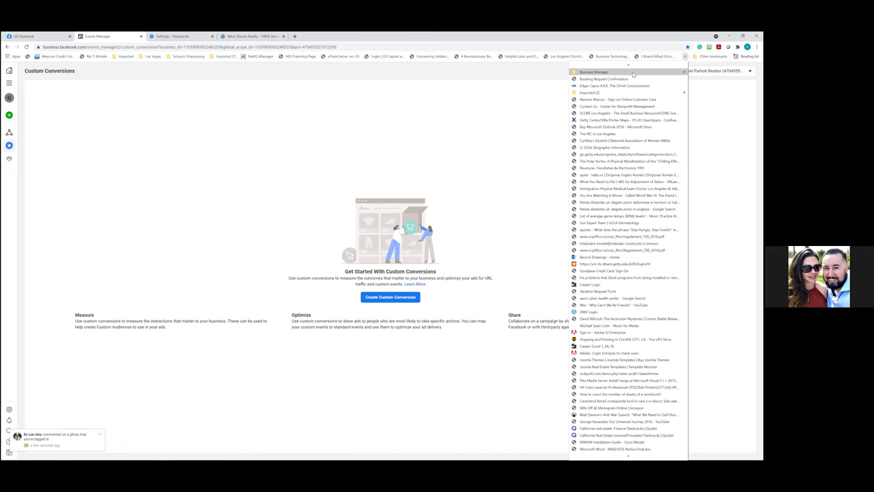
pyautogui.moveTo(633, 72)
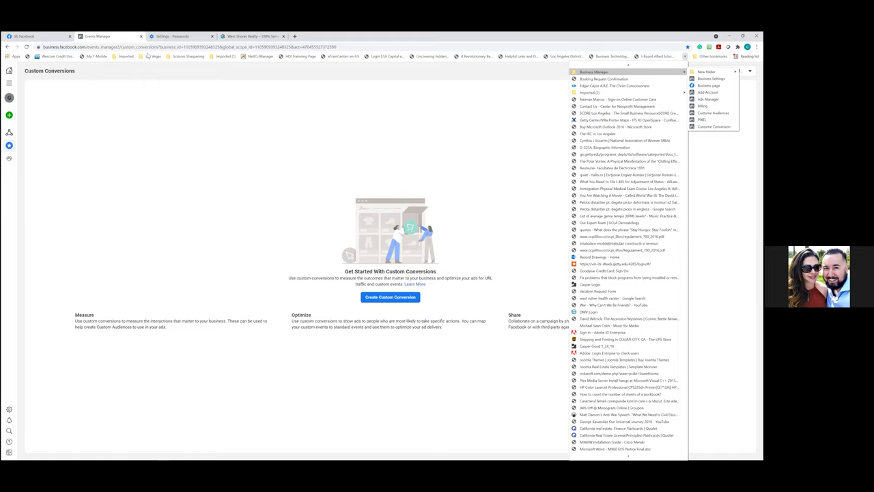
pyautogui.click(149, 56)
pyautogui.click(487, 106)
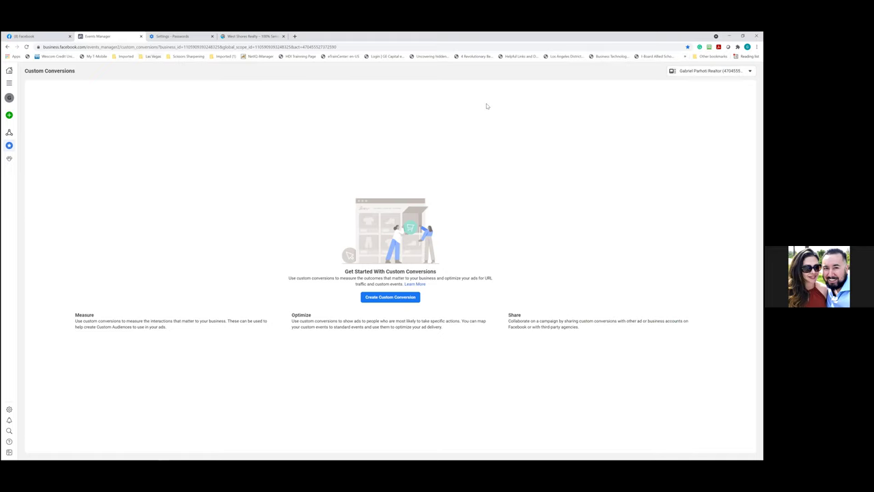